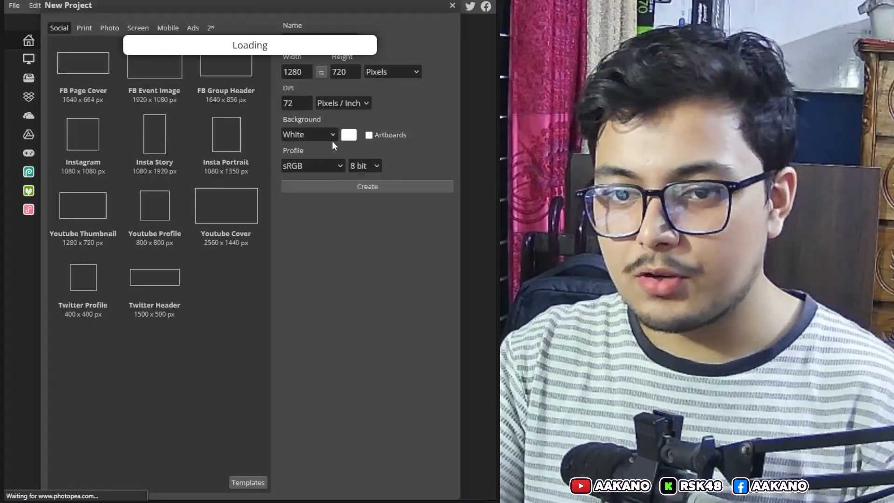
Step: Create a new project from the Youtube Thumbnail preset at 1280 x 720 px
left_click(98, 209)
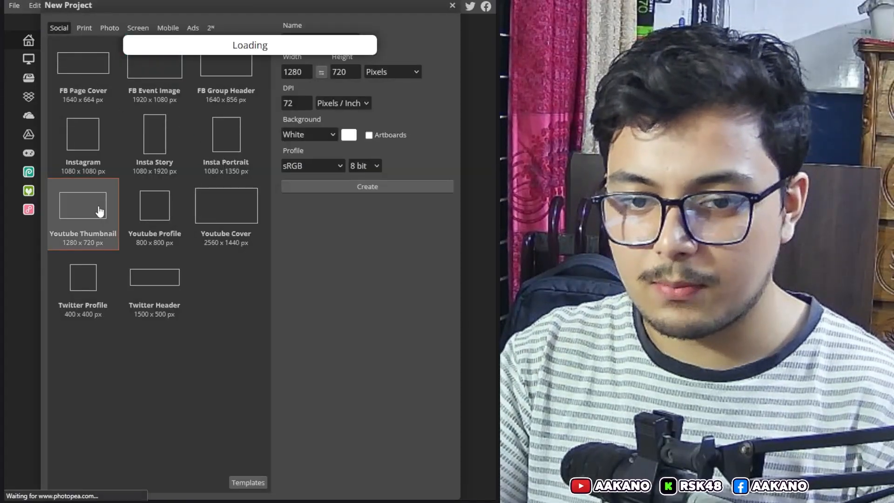
left_click(360, 187)
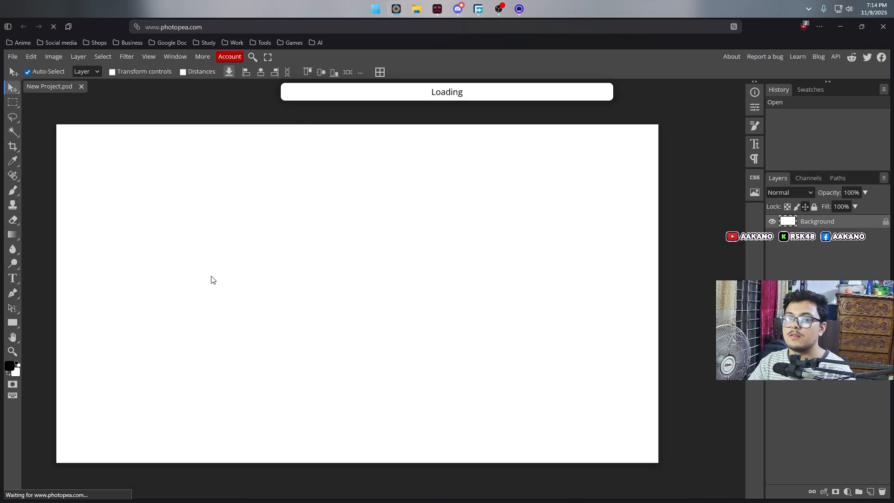
Step: Search the web for "affinity by canva" and go from the results to the Get Affinity page
left_click(413, 30)
type("affi")
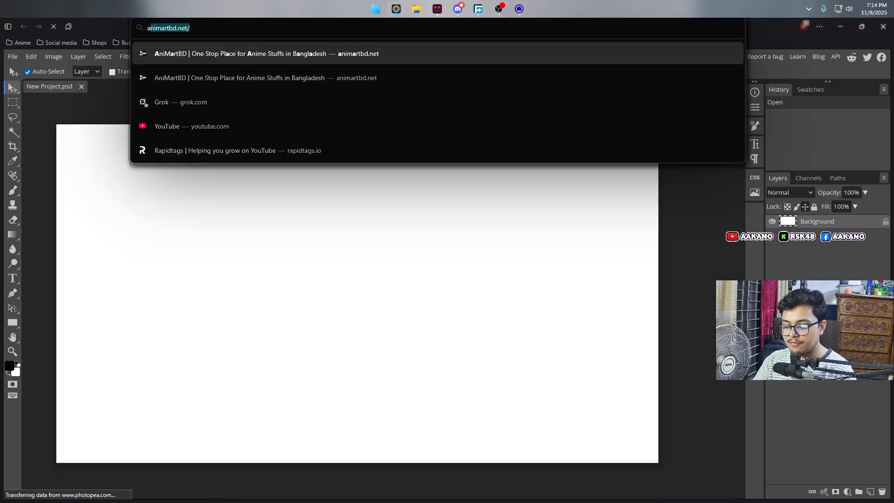
type("nity canva")
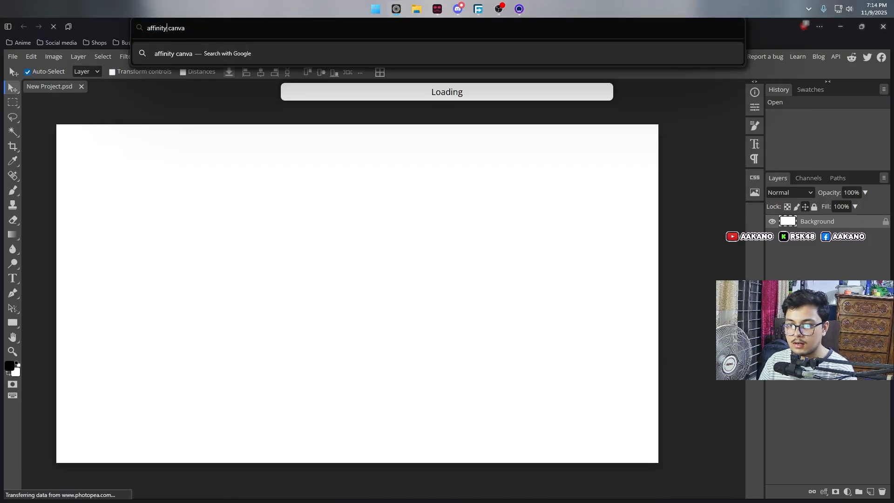
type(" by")
key("Return")
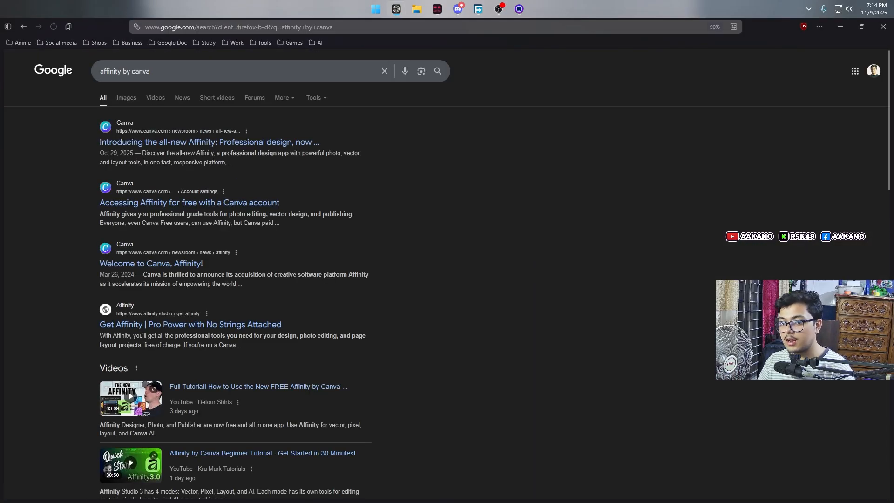
left_click(194, 264)
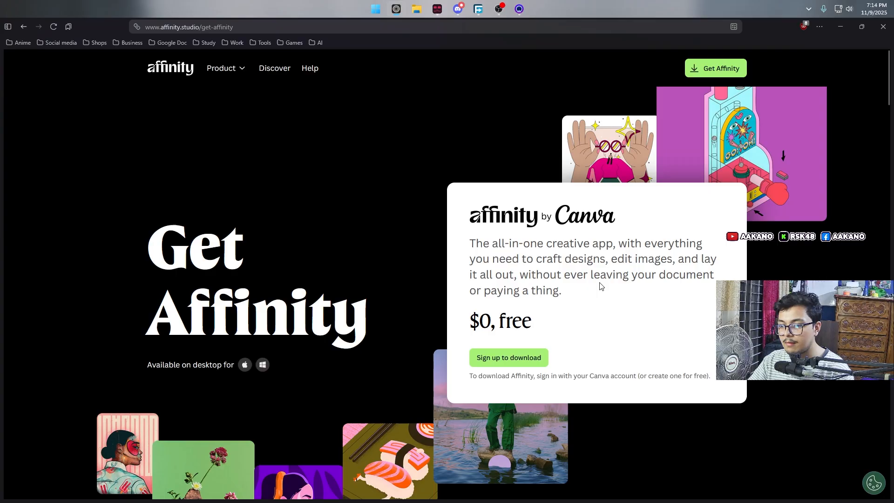
Step: Examine the price stated for Affinity and check the download list in Free Download Manager
left_click_drag(474, 321, 553, 327)
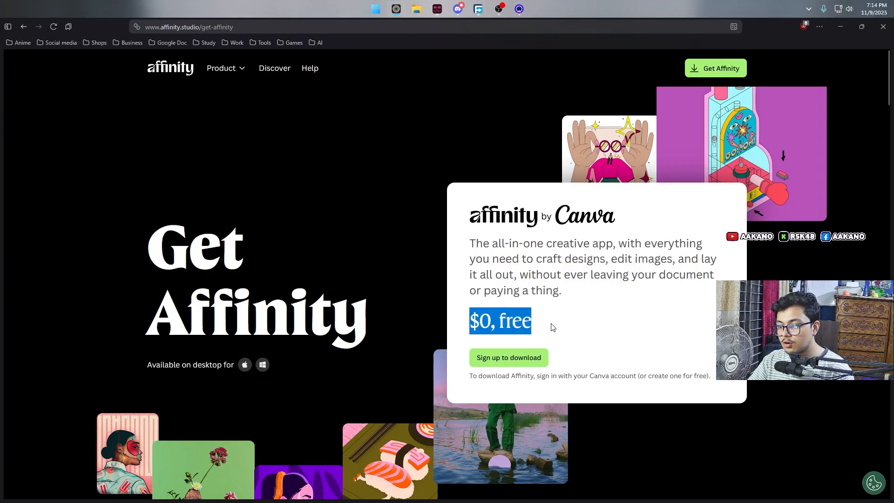
left_click(553, 327)
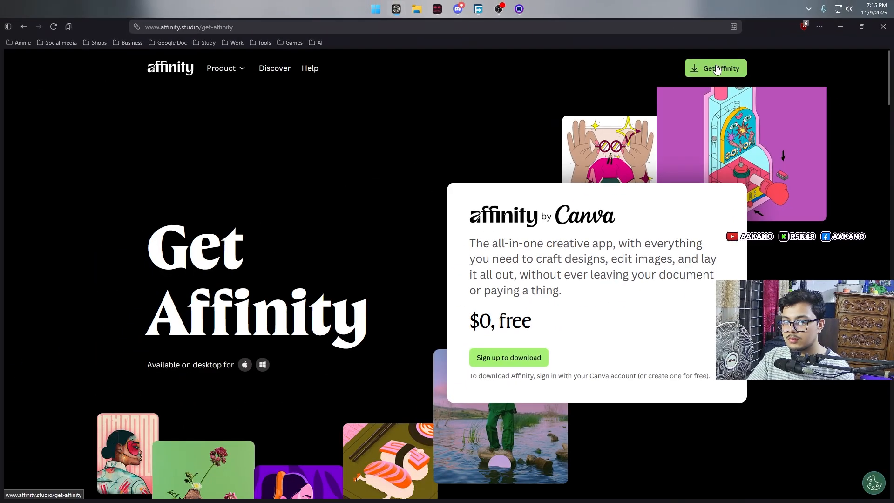
left_click(476, 5)
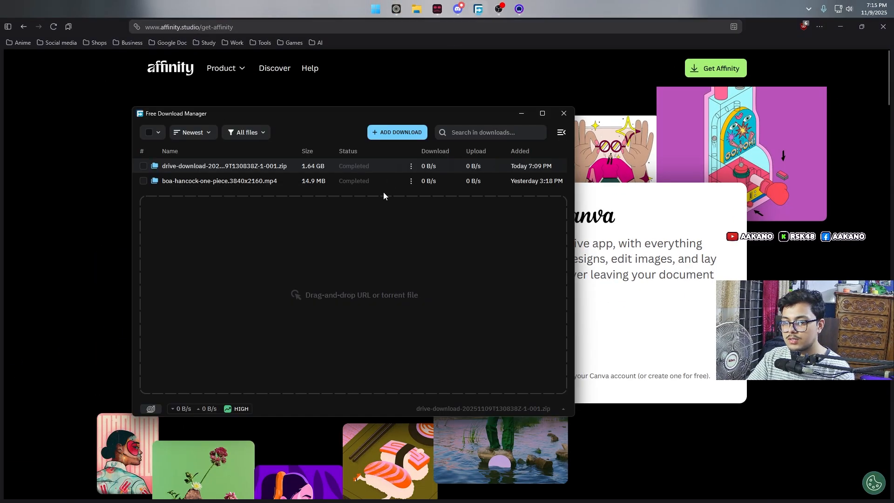
left_click(730, 256)
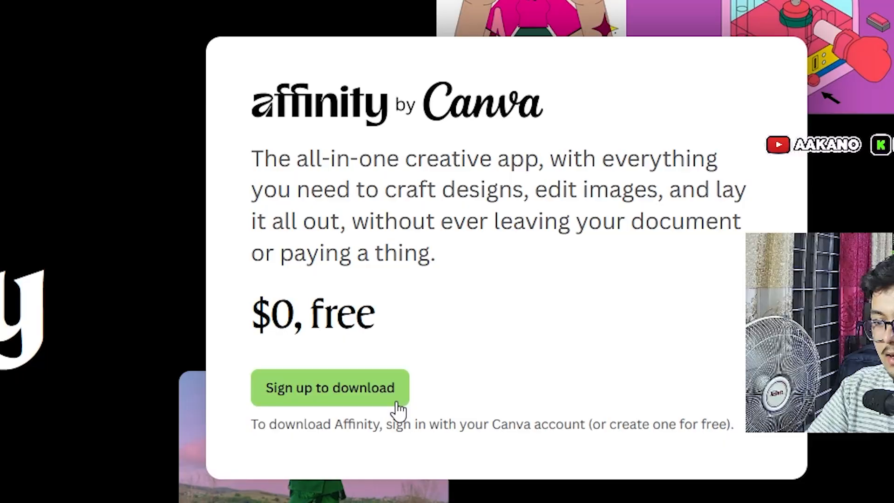
Step: Start the sign-up for the Affinity download and try another Canva account
left_click(401, 404)
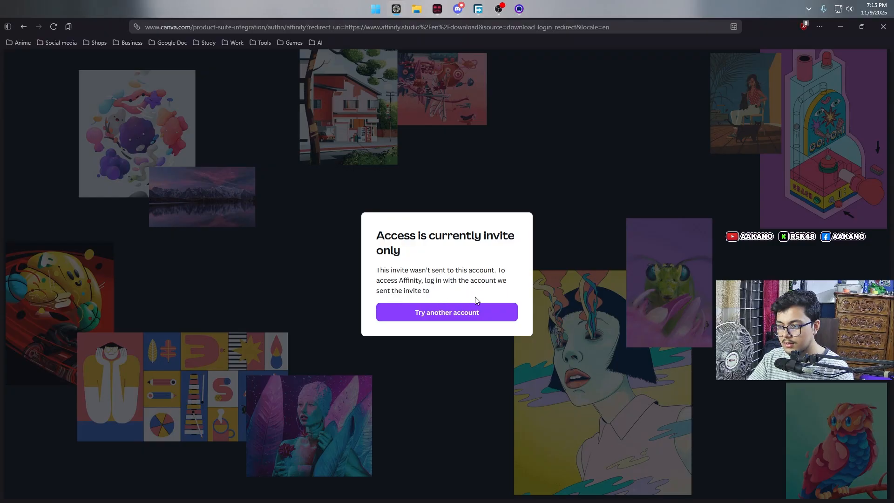
left_click(493, 312)
left_click(455, 250)
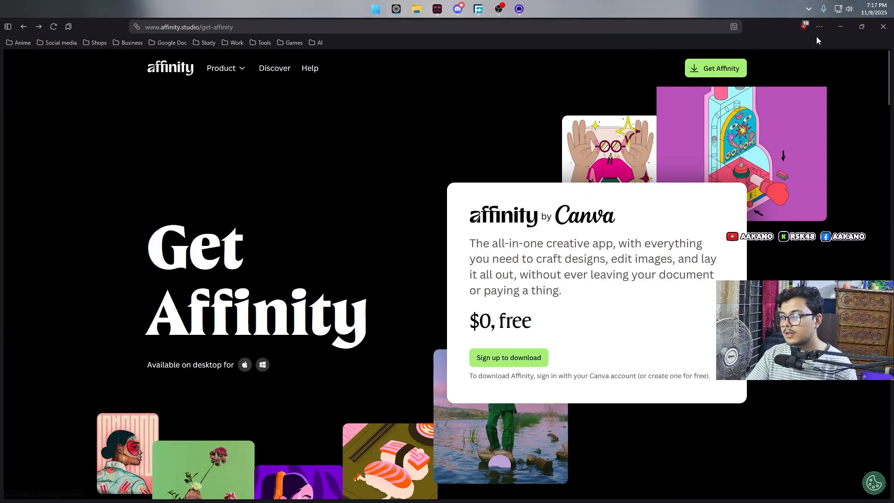
Step: Turn off the content blocker for the Affinity site and confirm the cookie choices
left_click(807, 28)
left_click(750, 76)
left_click(672, 96)
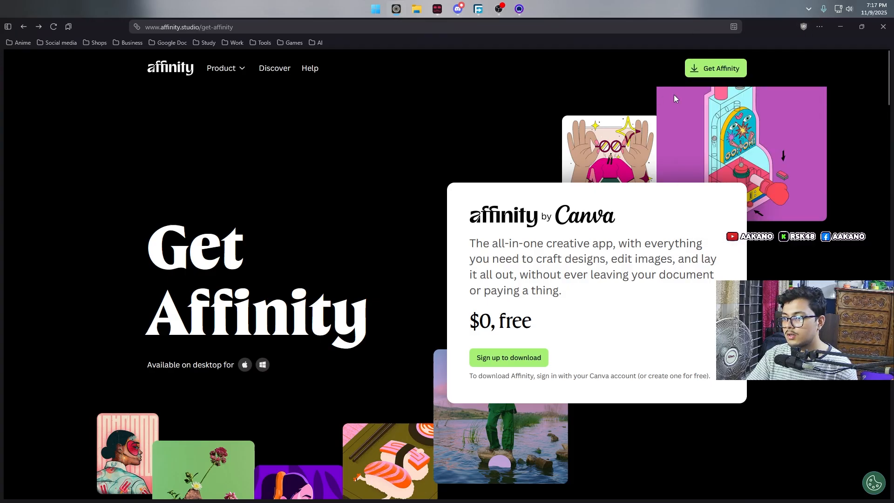
left_click(873, 484)
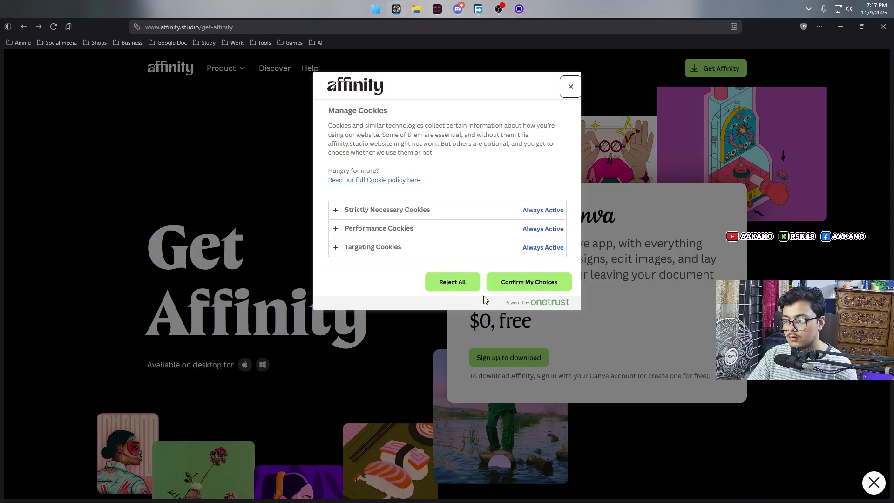
left_click(523, 285)
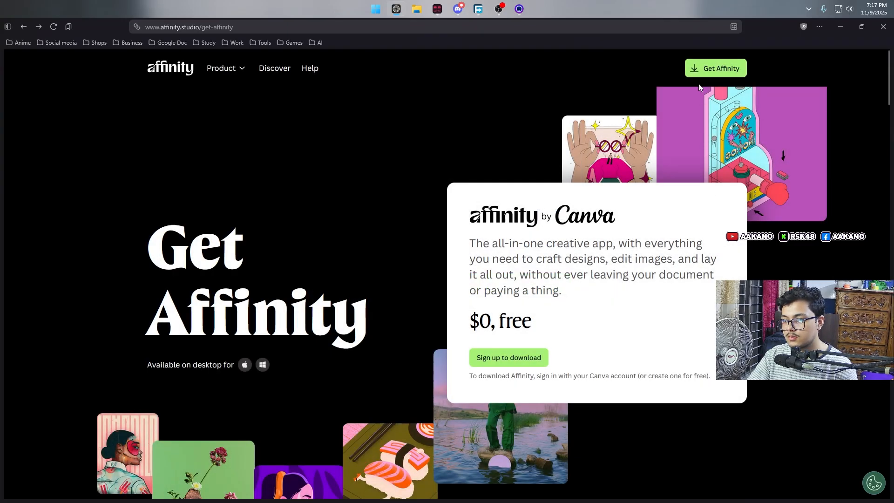
Step: Read the sign-in note, retry the Affinity download sign-up, and return to the Canva article about Affinity
left_click_drag(473, 379, 705, 384)
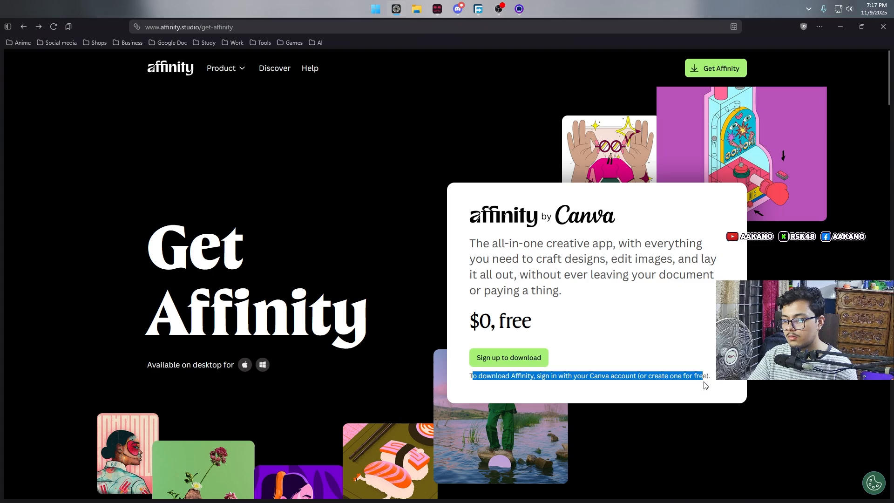
left_click(560, 374)
left_click(512, 359)
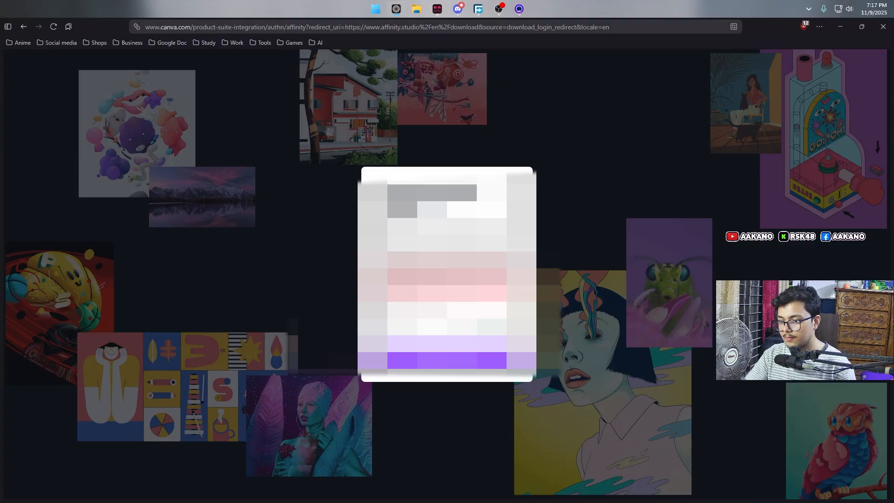
left_click(21, 32)
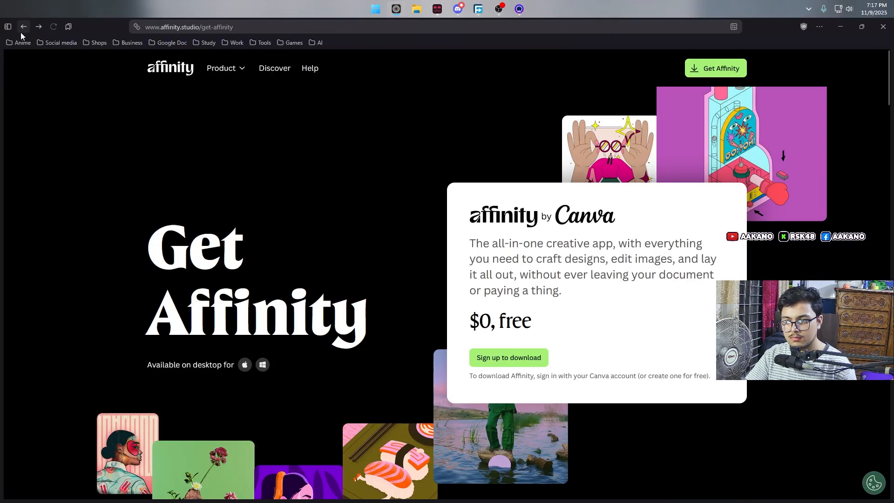
left_click(20, 32)
Step: Sign in through the account prompt on the Canva article and go to Canva's home page
scroll(452, 223, "down", 12)
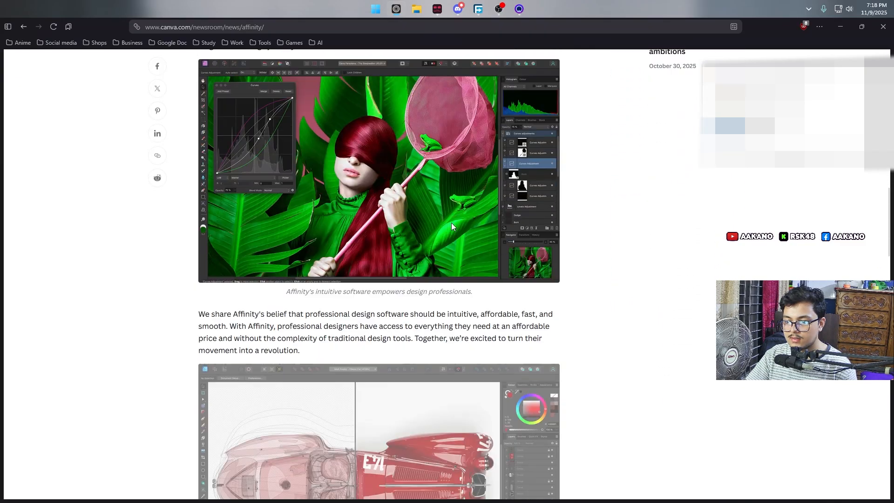
scroll(541, 232, "up", 18)
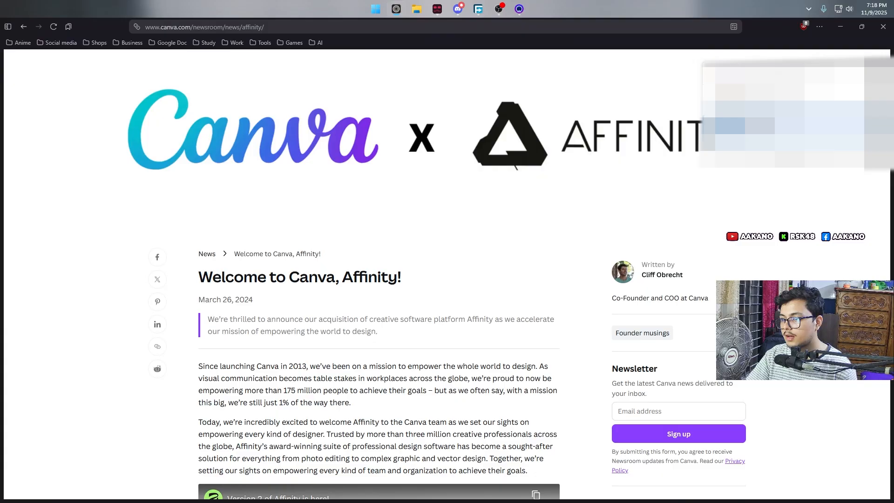
left_click(791, 143)
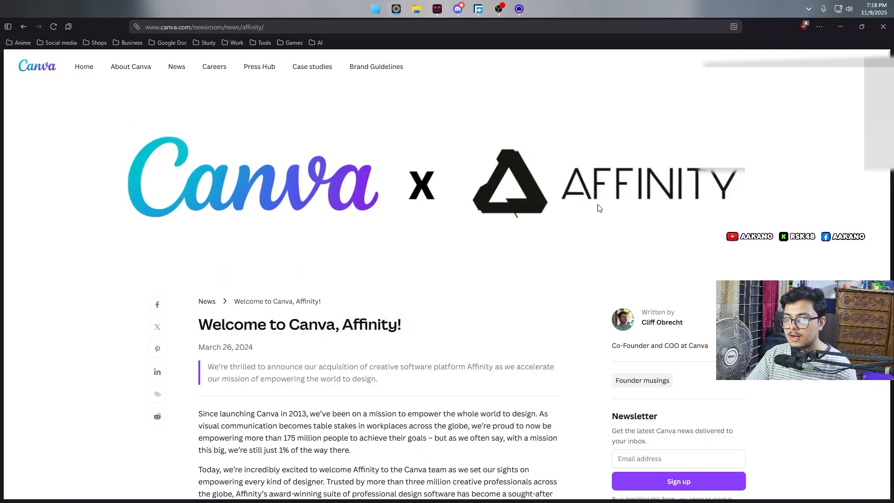
left_click(83, 68)
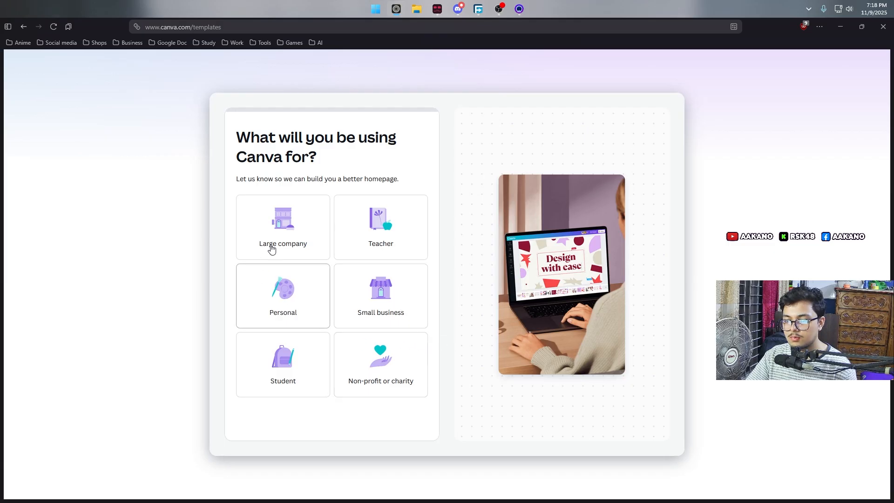
Step: Set the Canva usage to Personal with a focus on Photo and video editing, and dismiss the keynote banner
left_click(301, 311)
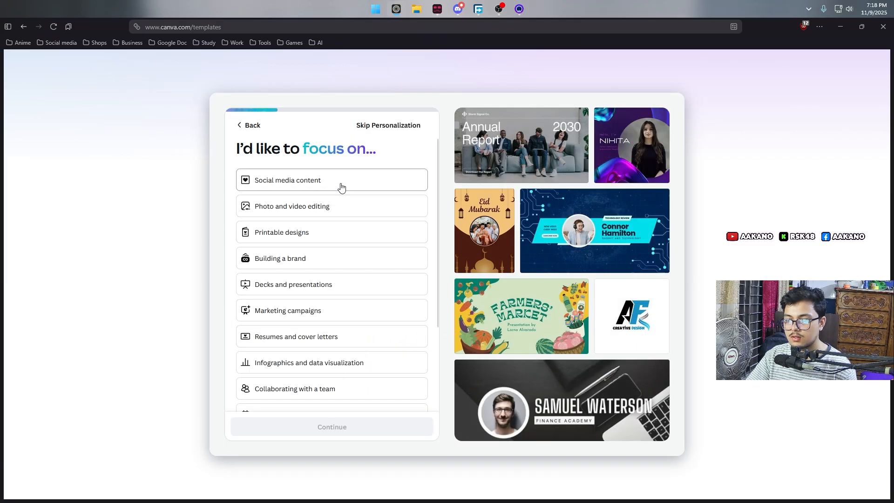
left_click(336, 206)
left_click(332, 427)
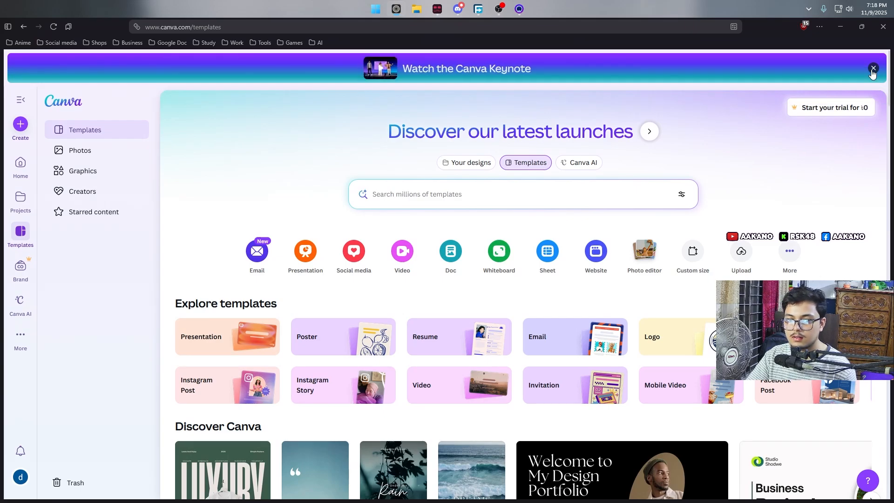
left_click(873, 69)
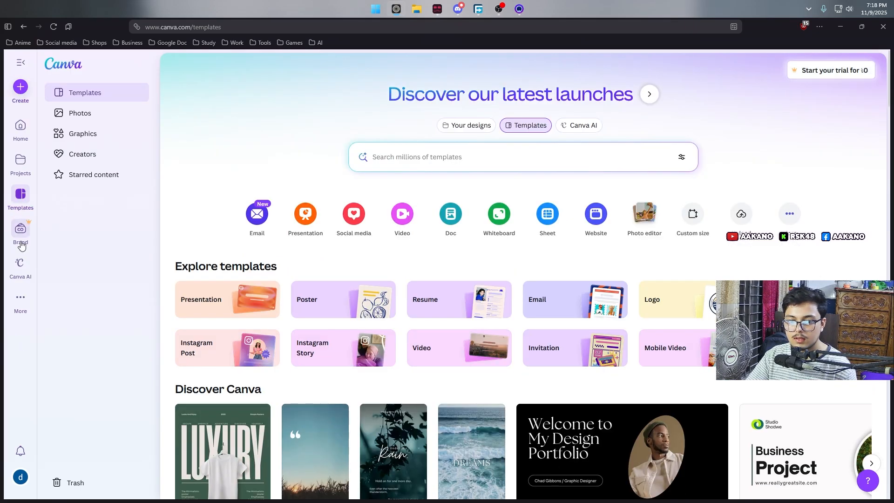
Step: Open the Affinity website from Canva's Apps page
left_click(20, 309)
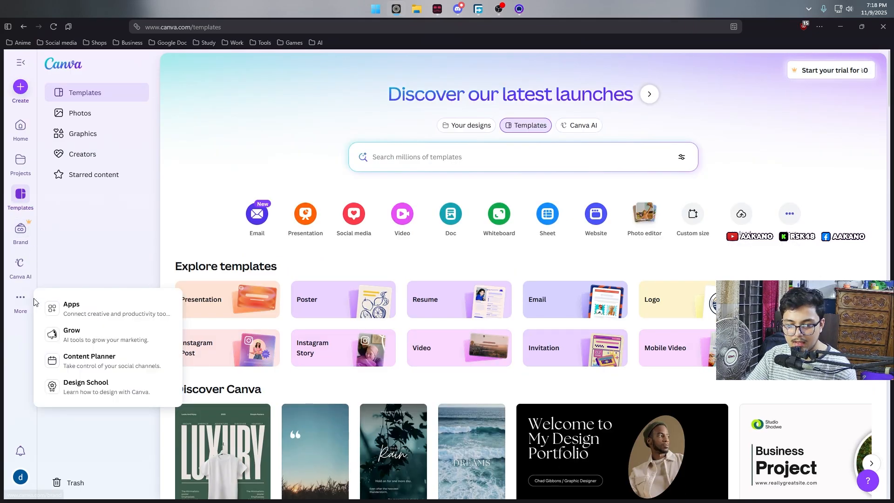
left_click(88, 310)
left_click(362, 174)
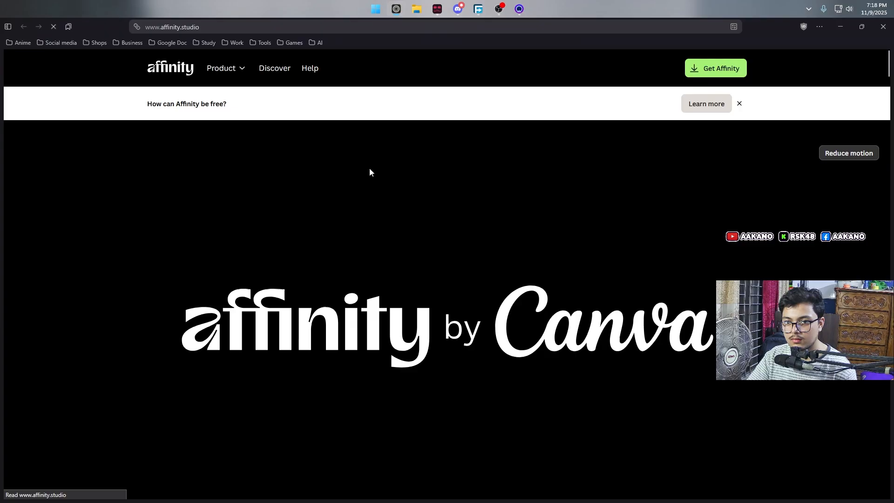
Step: Go to the Affinity download page and download the Windows MSI/EXE (x64) installer
scroll(682, 146, "down", 5)
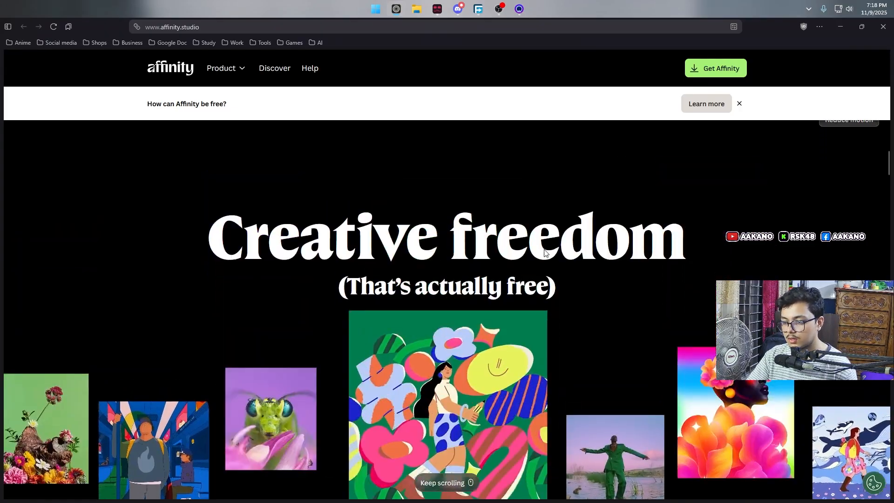
left_click(480, 274)
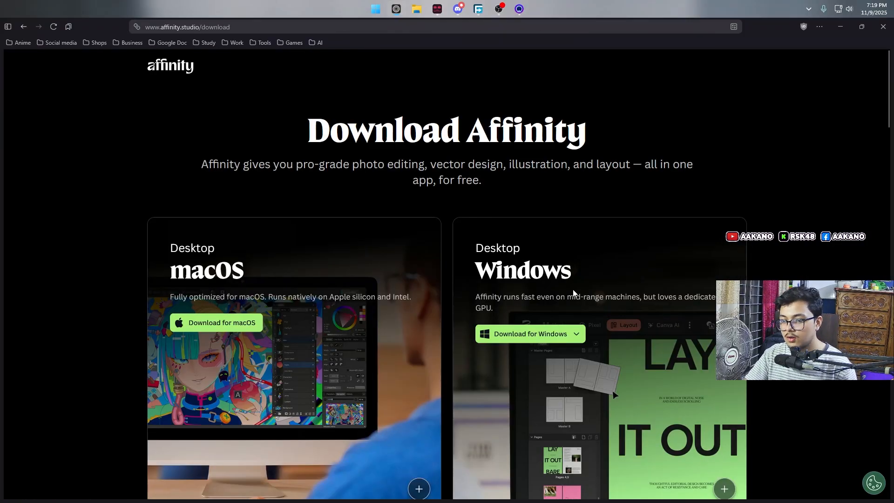
left_click(550, 332)
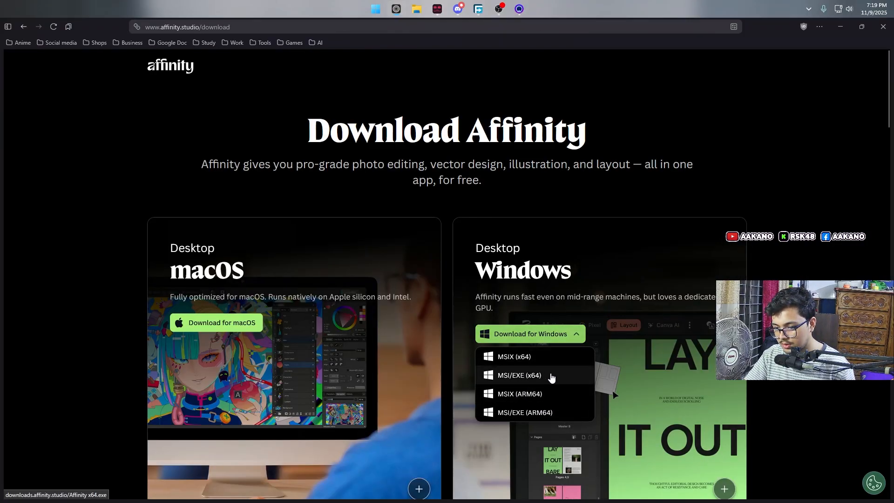
left_click(560, 385)
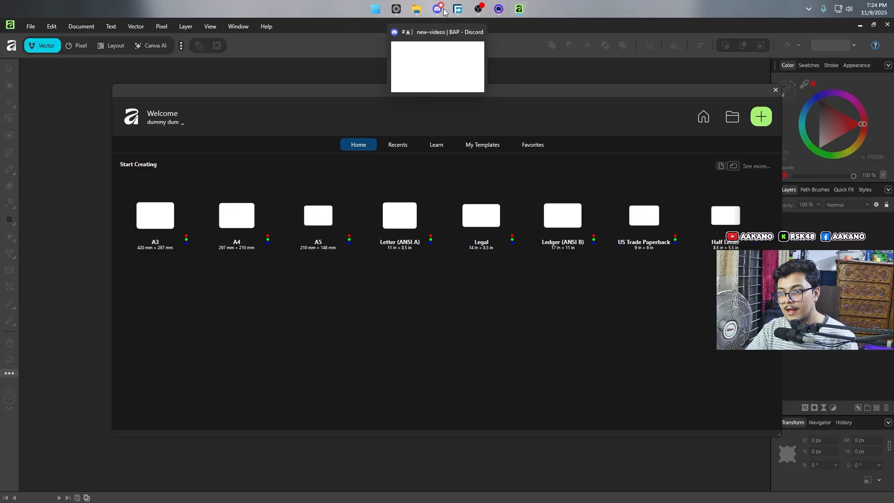
Step: Switch to File Explorer, open the Thumbnail folder inside Akano, and sort its files by date
left_click(422, 7)
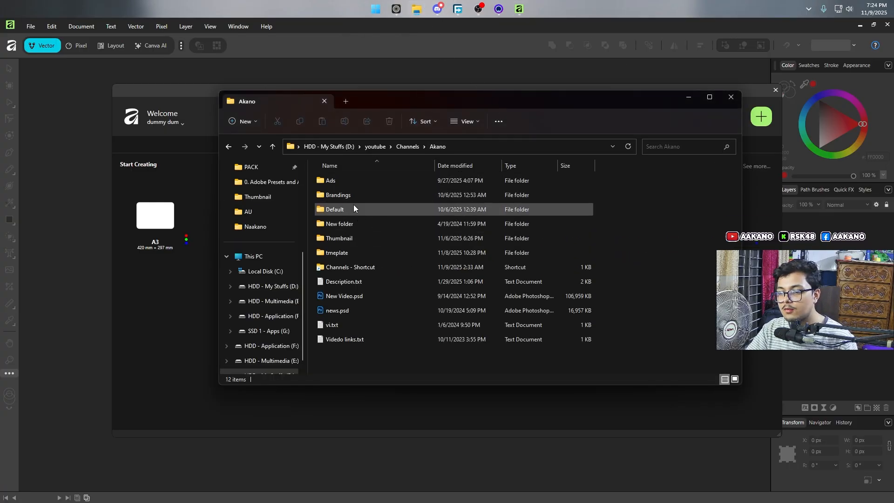
double_click(393, 238)
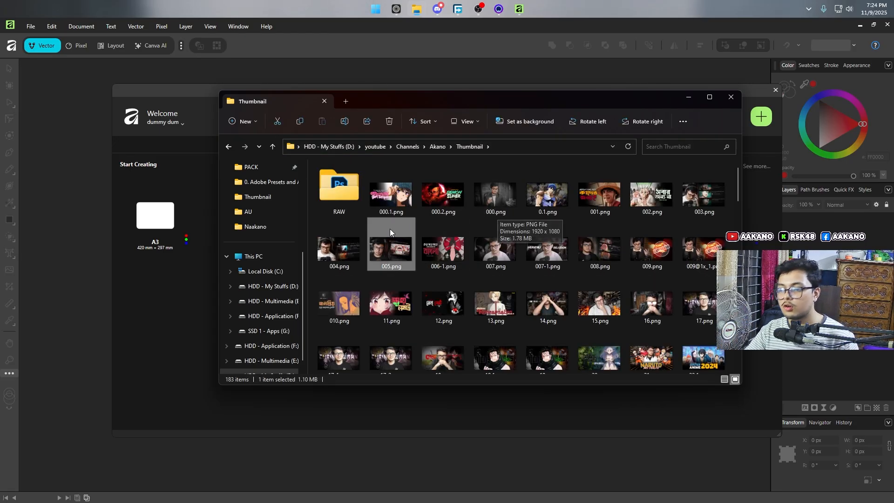
right_click(365, 217)
mouse_move(396, 242)
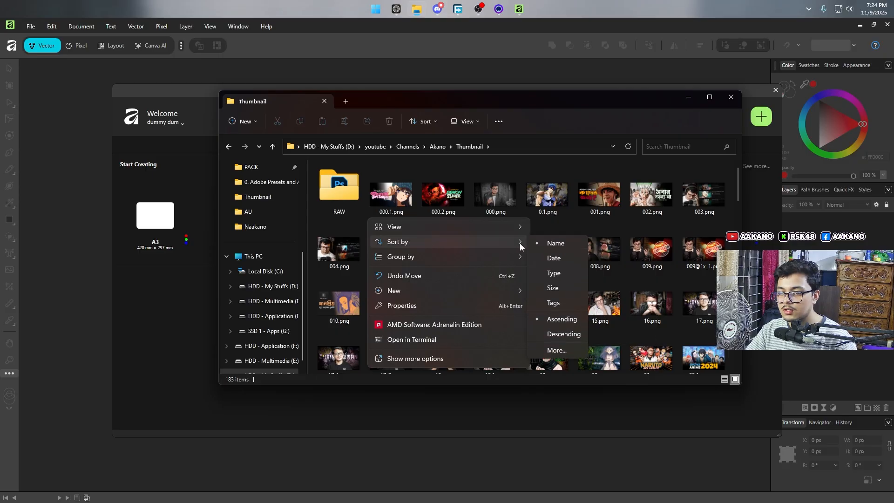
left_click(552, 256)
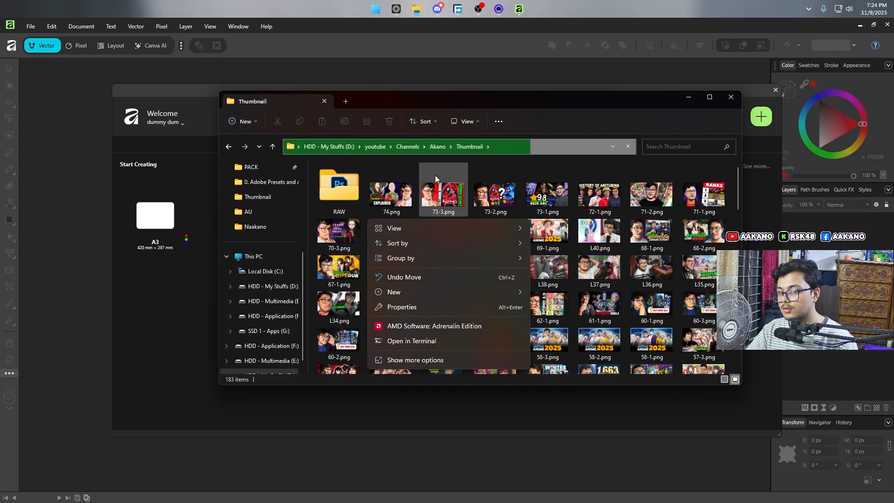
Step: Maximize the Thumbnail folder window and display its files as extra large icons
left_click(410, 179)
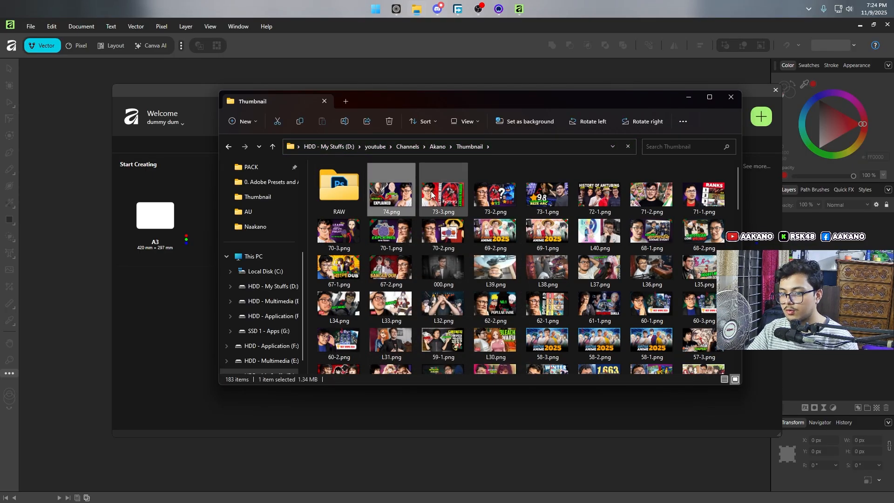
left_click(710, 97)
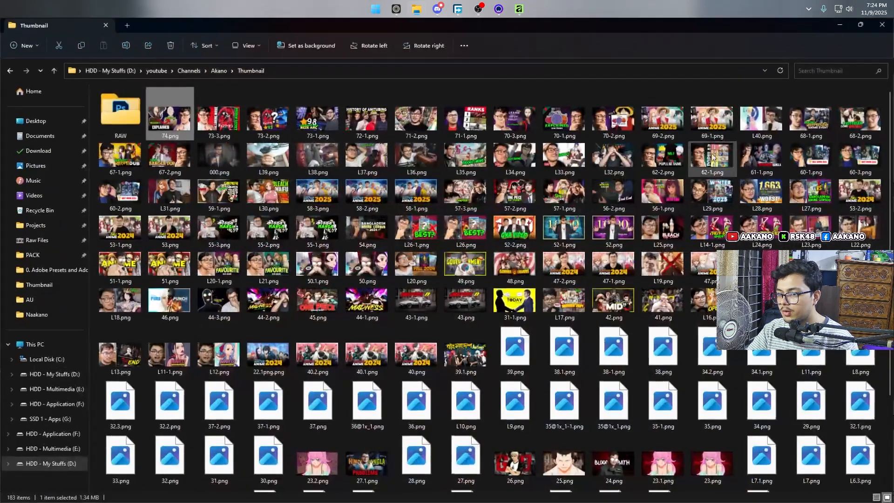
right_click(491, 211)
mouse_move(659, 223)
left_click(686, 228)
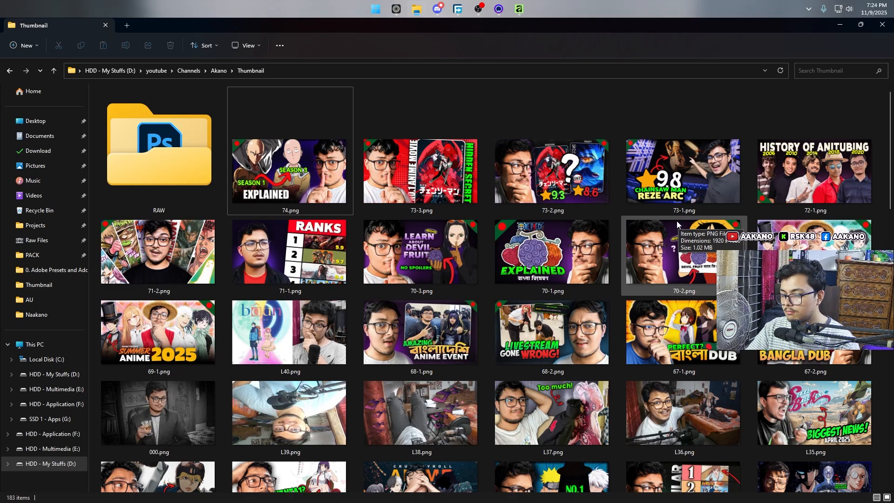
Step: Look through the existing thumbnail images in the folder for one to use as a reference design
scroll(521, 263, "down", 3)
scroll(522, 264, "down", 3)
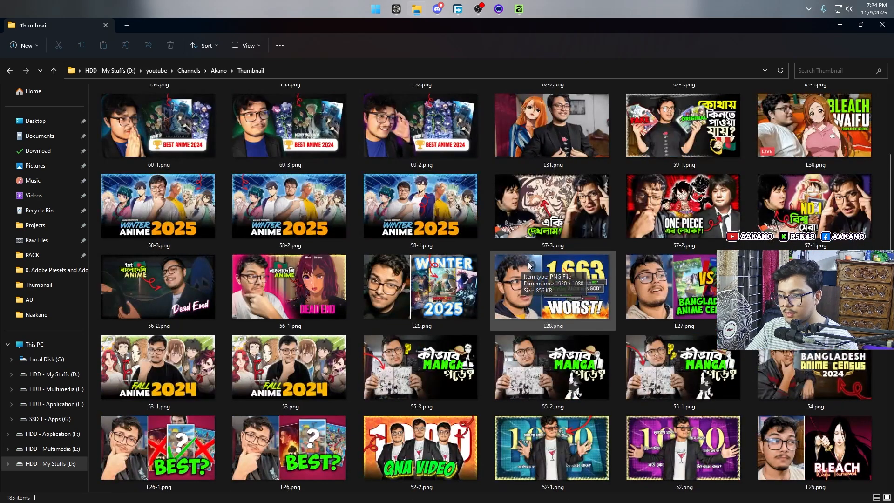
scroll(536, 260, "down", 3)
scroll(542, 258, "up", 5)
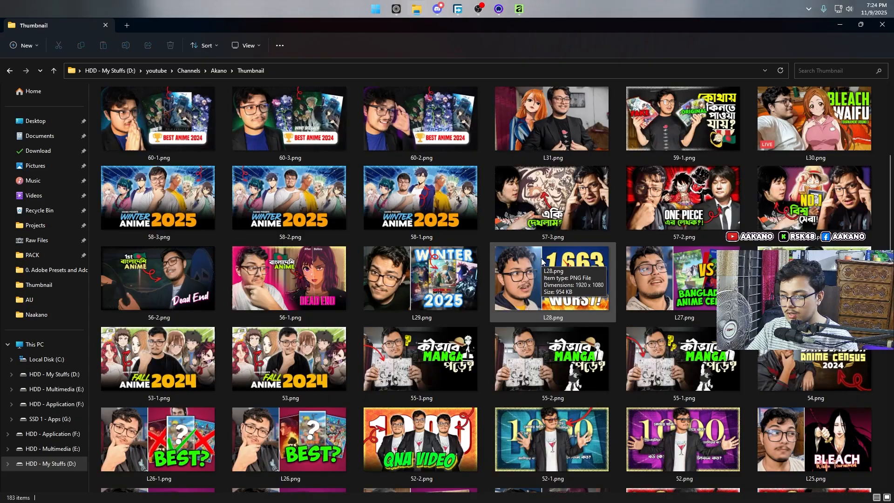
scroll(542, 261, "up", 3)
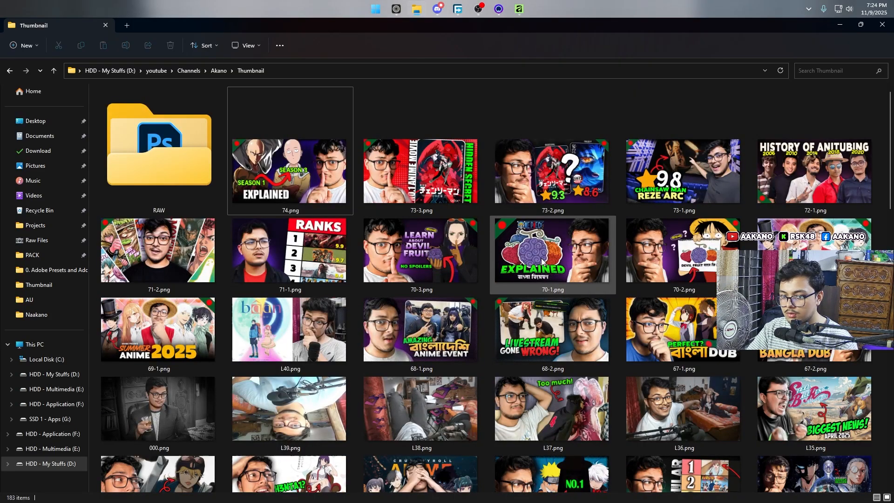
scroll(543, 263, "down", 10)
scroll(482, 269, "up", 8)
double_click(184, 300)
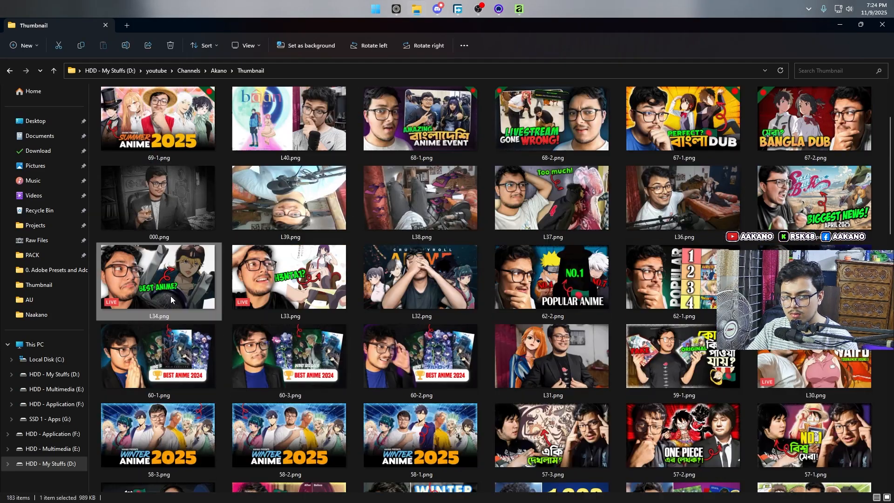
key("Escape")
scroll(535, 286, "up", 3)
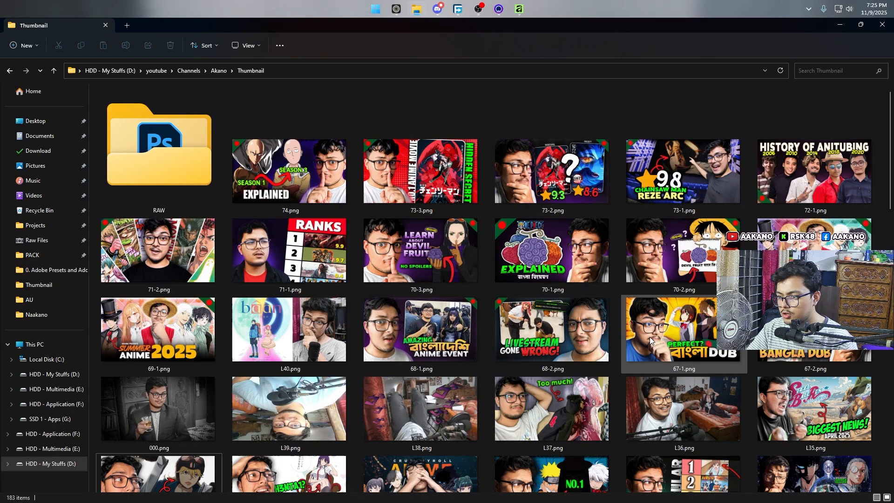
scroll(650, 336, "down", 4)
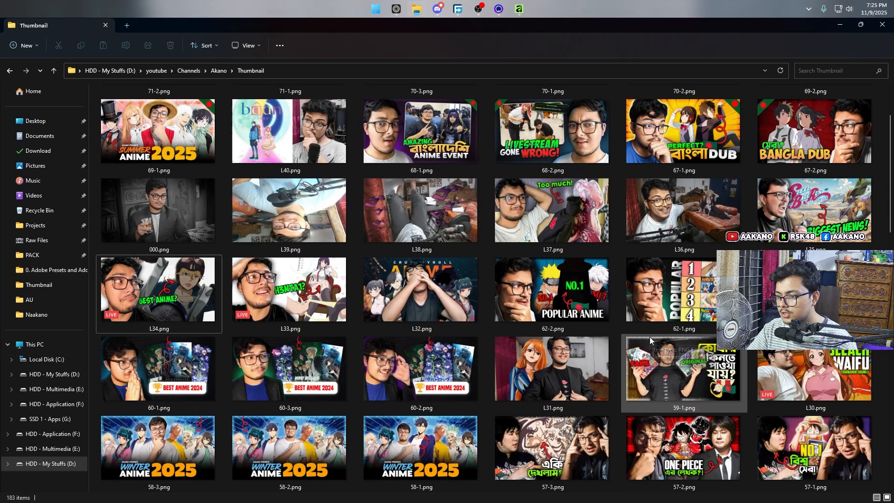
Step: Open 62-1.png in Photos, making it the default app for PNG files, and maximize the viewer
double_click(683, 303)
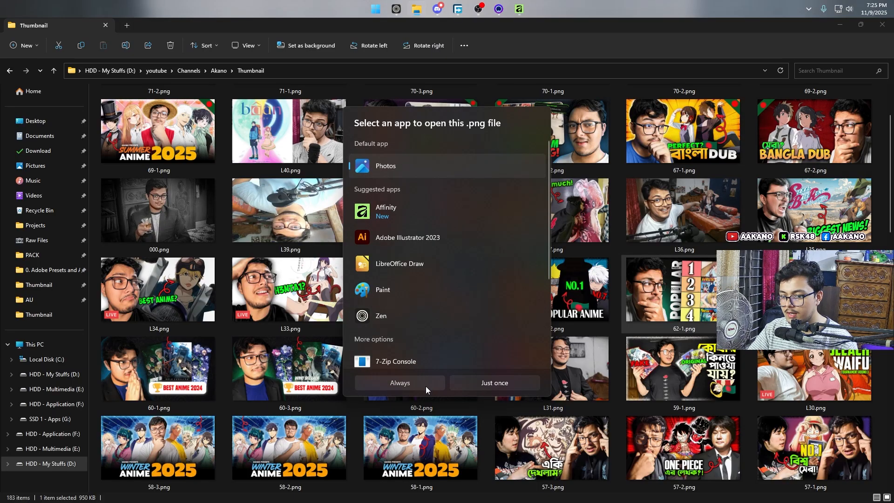
left_click(426, 386)
left_click(864, 28)
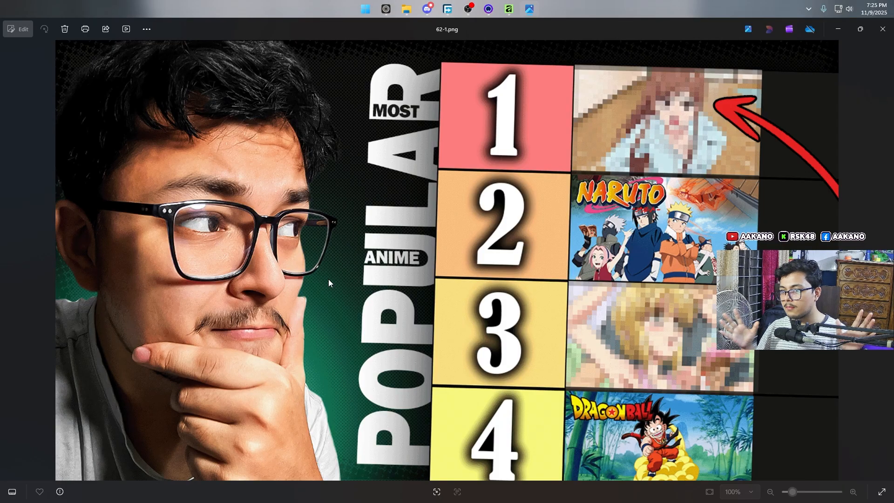
Step: Switch to Affinity, check the available document templates, and return to the welcome home page
left_click(509, 9)
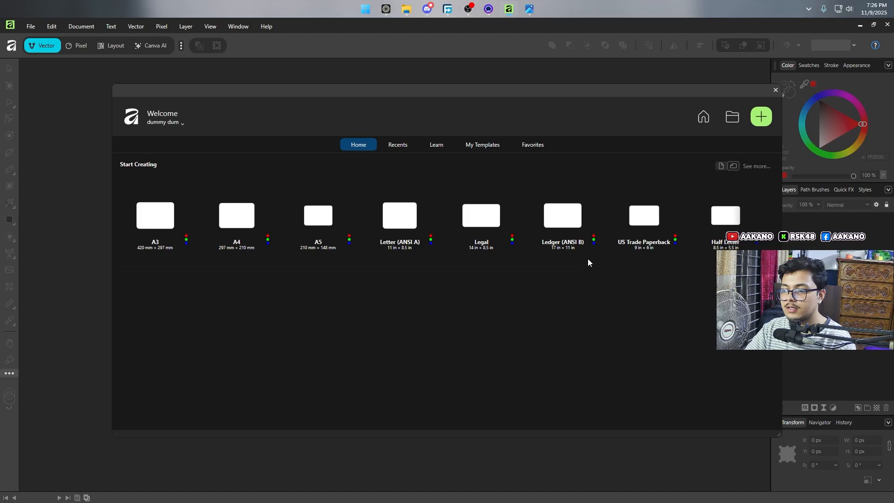
left_click(482, 143)
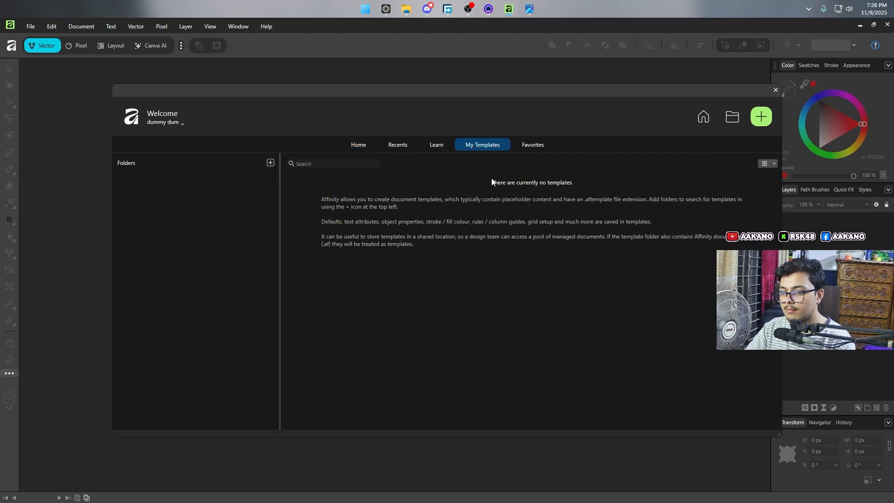
left_click(352, 147)
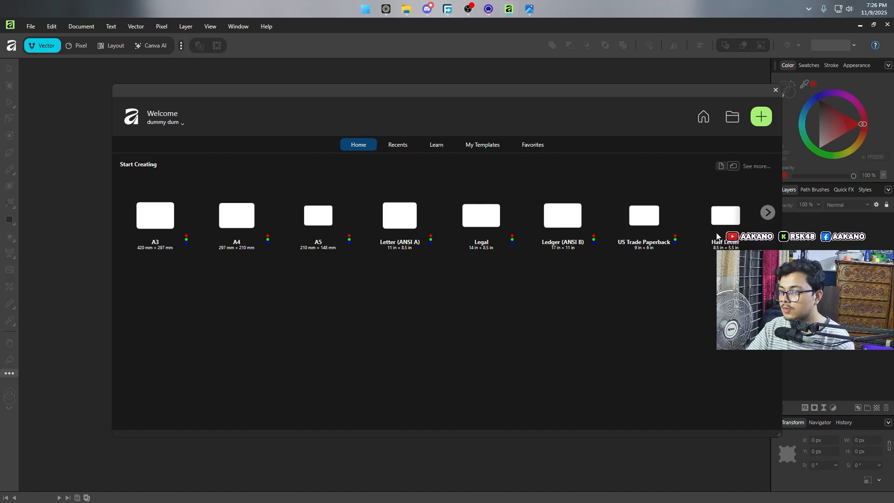
Step: Set up a new document in pixels with a page width of 1960 px and a page height of 1080 px
left_click(763, 116)
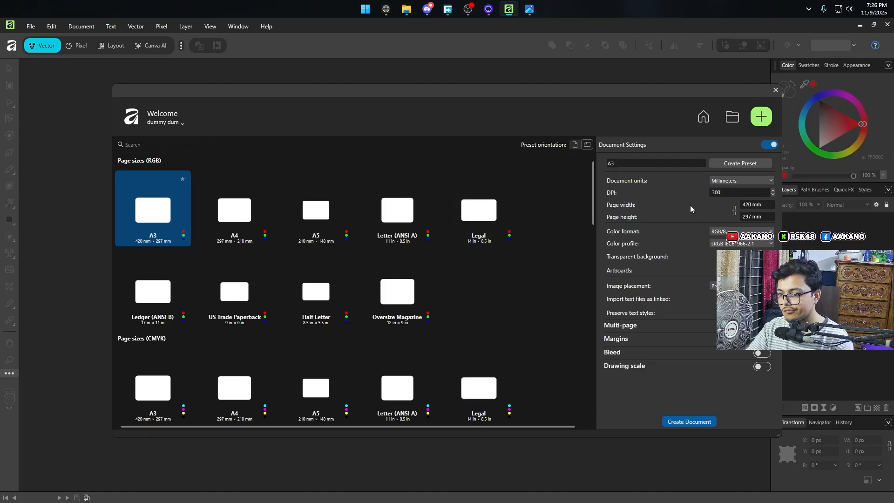
left_click(767, 205)
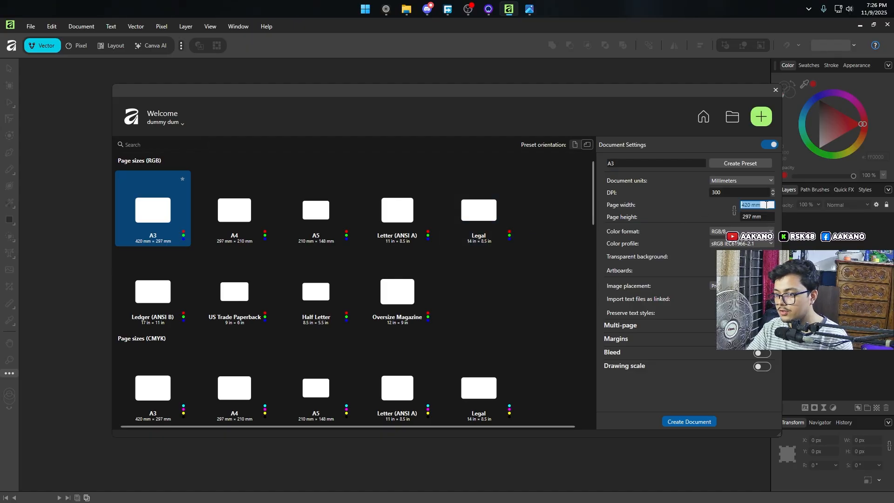
left_click(754, 183)
left_click(726, 192)
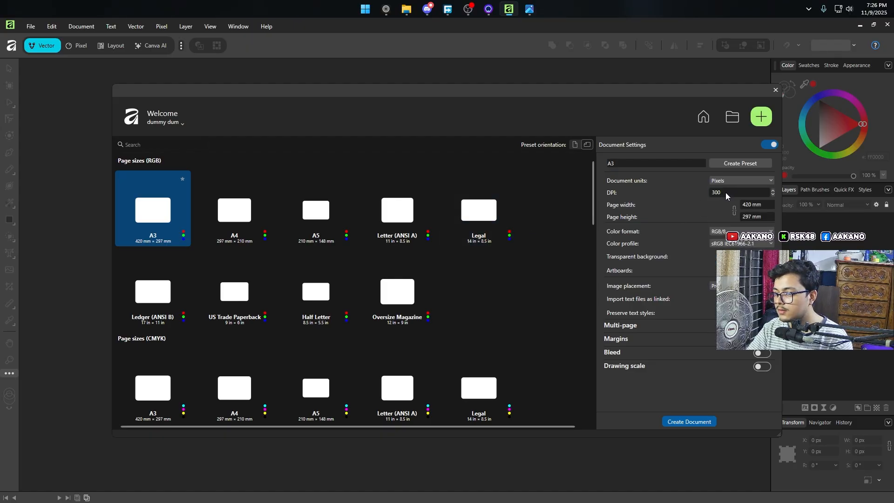
left_click(760, 205)
type("19")
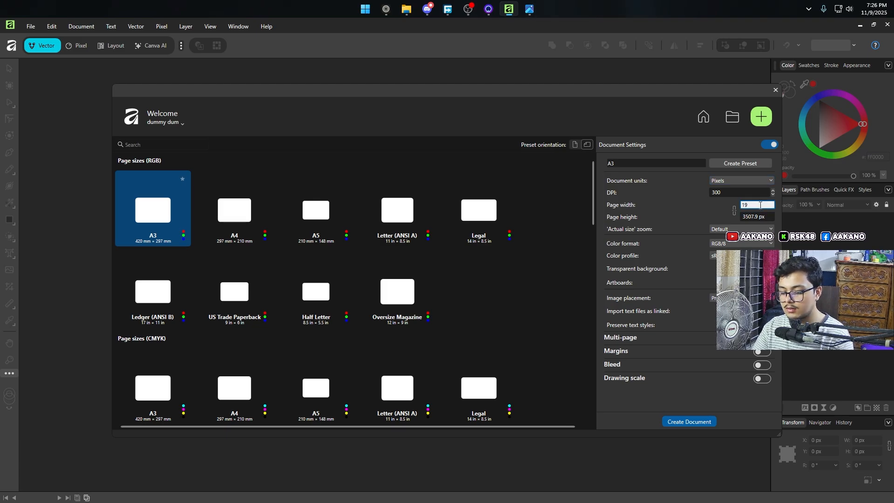
type("60")
left_click(774, 219)
type("1080")
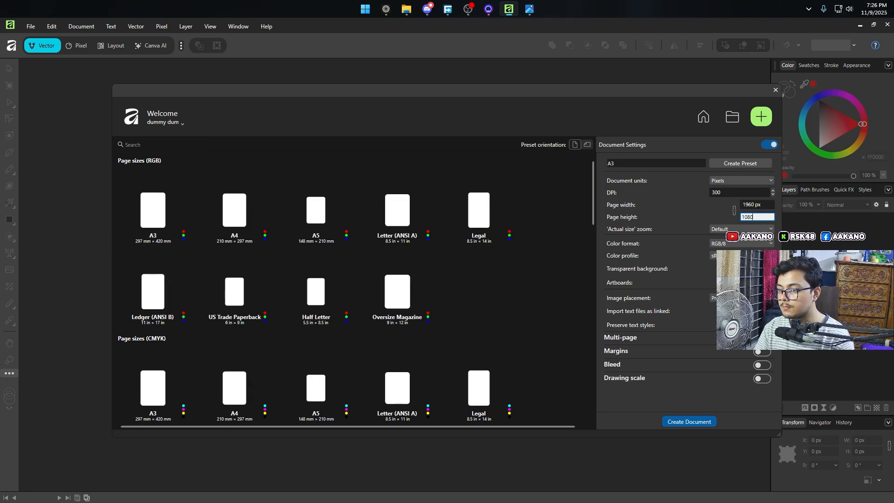
Step: Name the document settings YouTube Thumbnail and save them as a preset
left_click(664, 164)
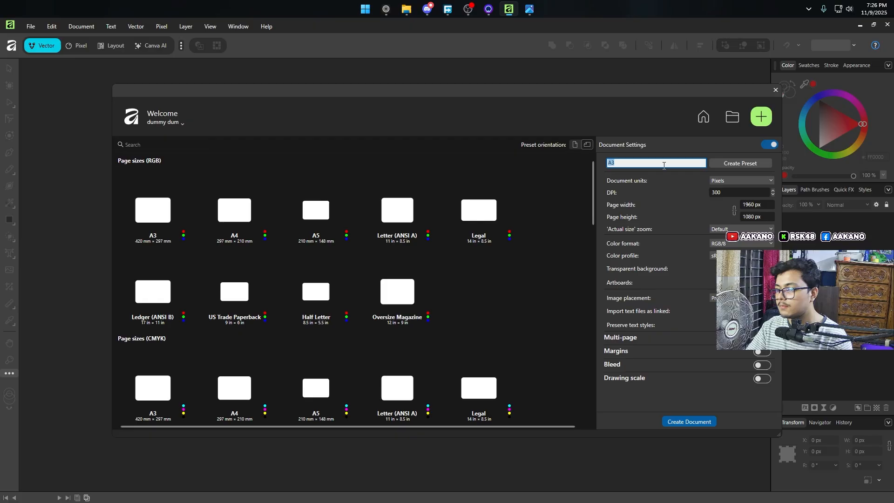
key("BackSpace")
key("BackSpace")
key("BackSpace")
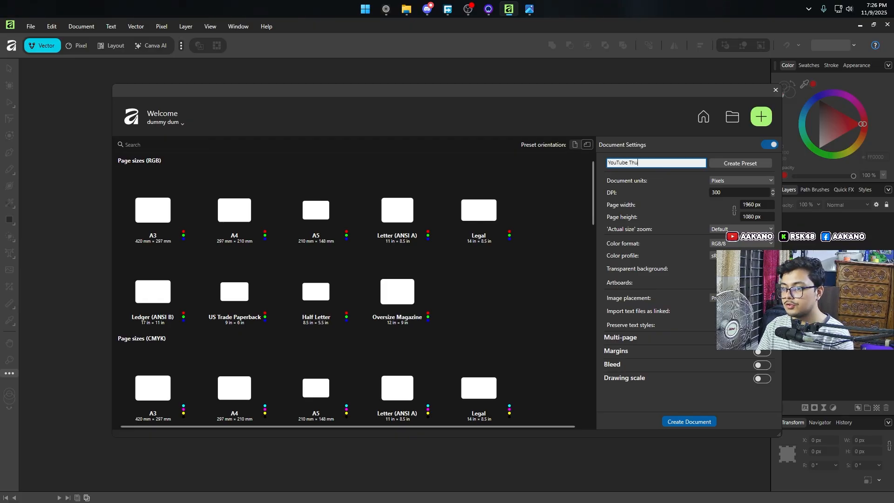
type("YouTube Thumbnail")
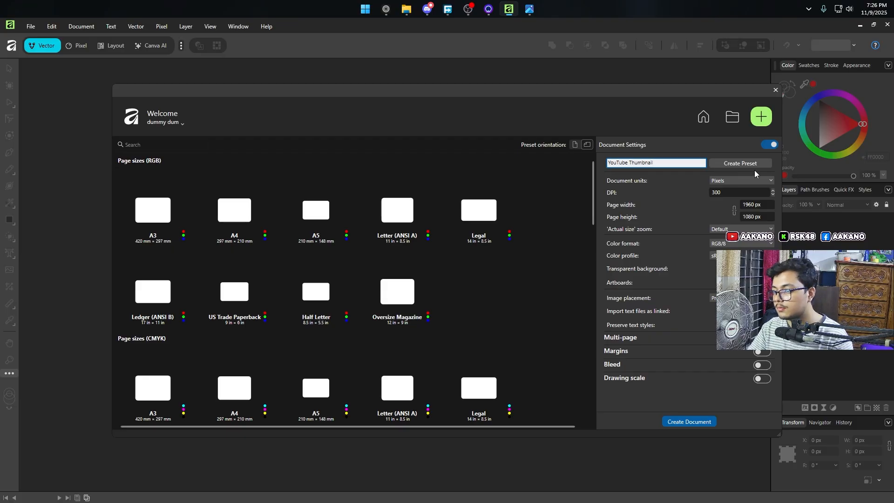
left_click(741, 163)
Step: Set the resolution to 200 DPI and create the document
left_click(741, 193)
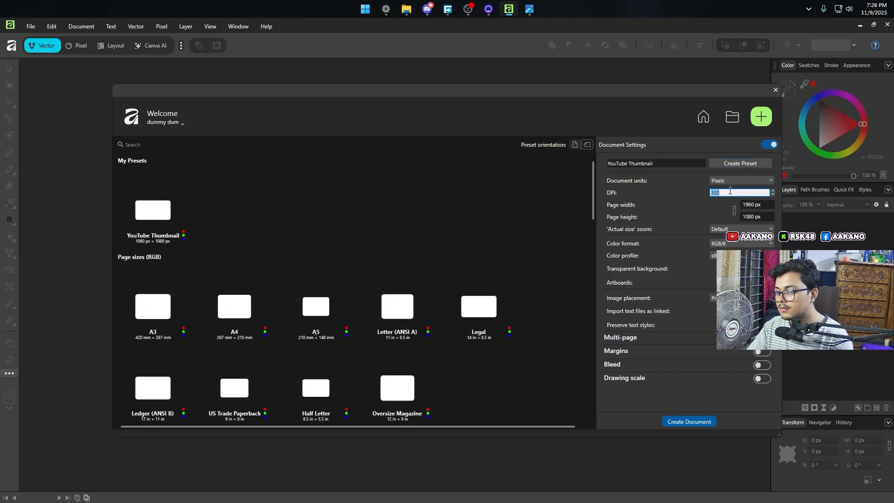
type("100")
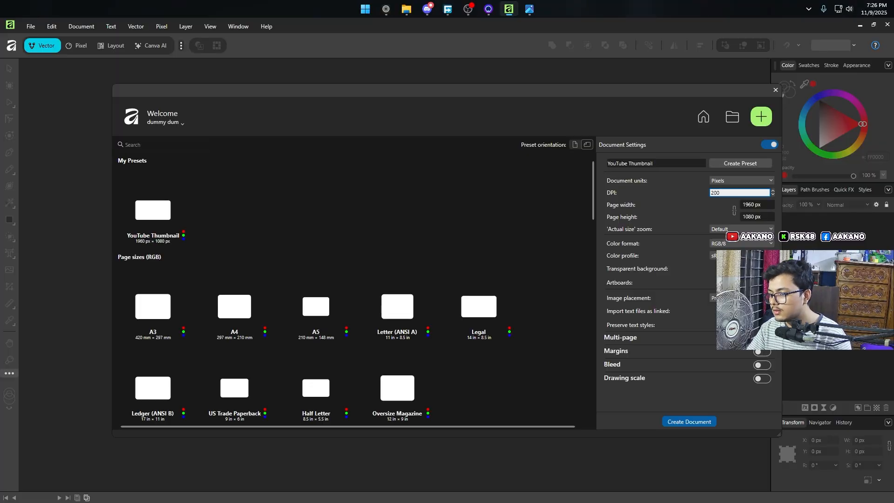
key("Return")
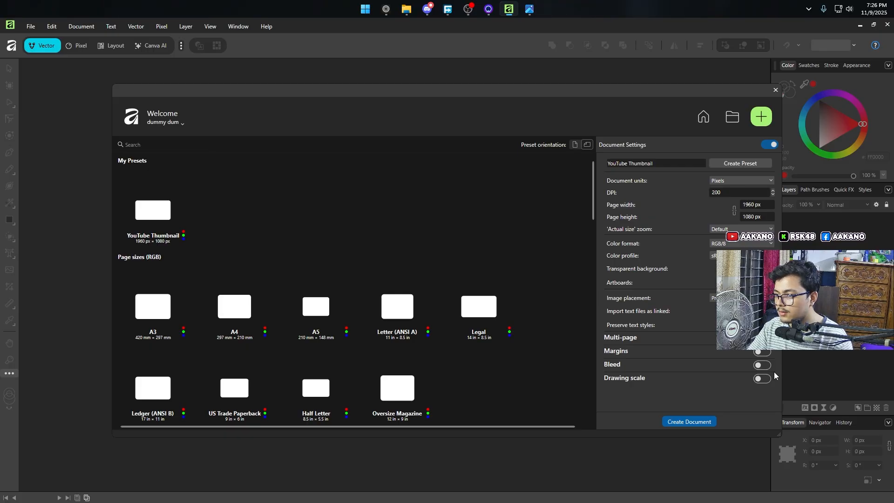
left_click(703, 422)
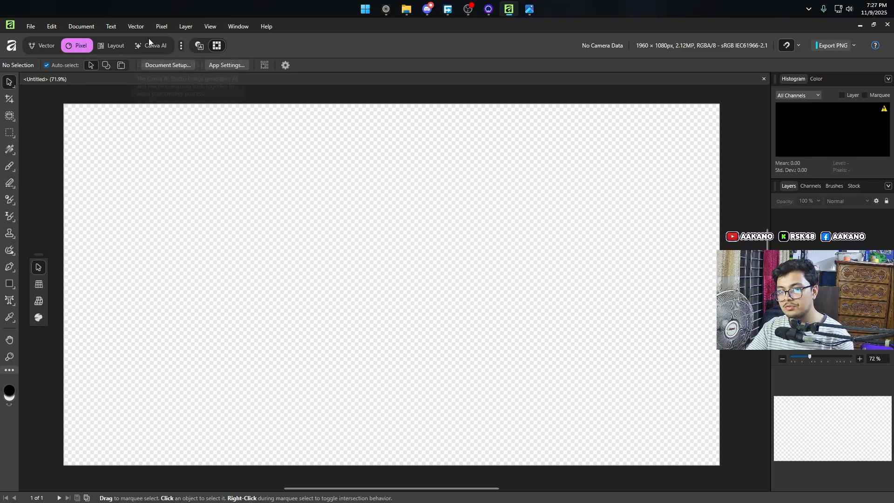
left_click(236, 27)
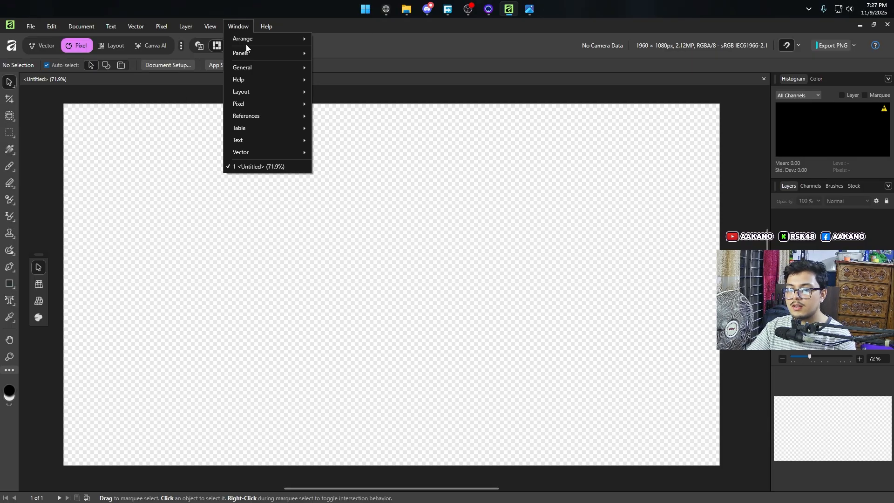
mouse_move(255, 52)
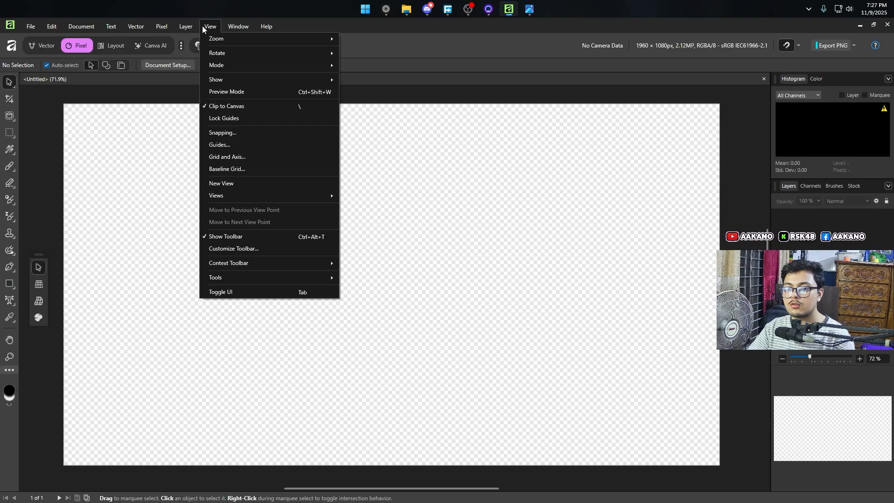
left_click(430, 49)
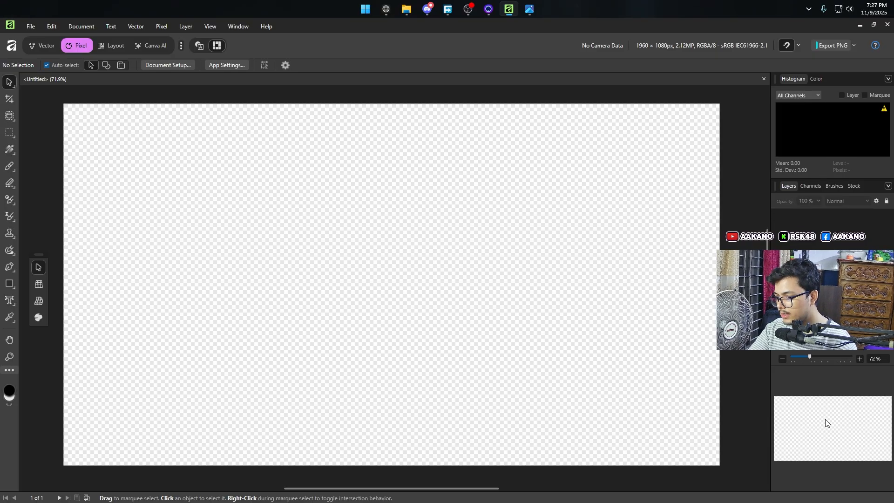
scroll(541, 276, "up", 4)
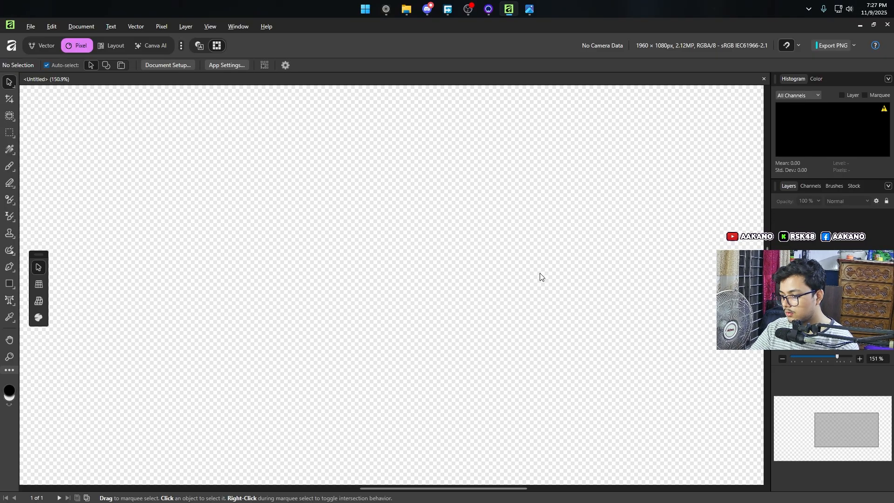
scroll(541, 276, "down", 6)
scroll(540, 276, "up", 3)
scroll(540, 277, "down", 1)
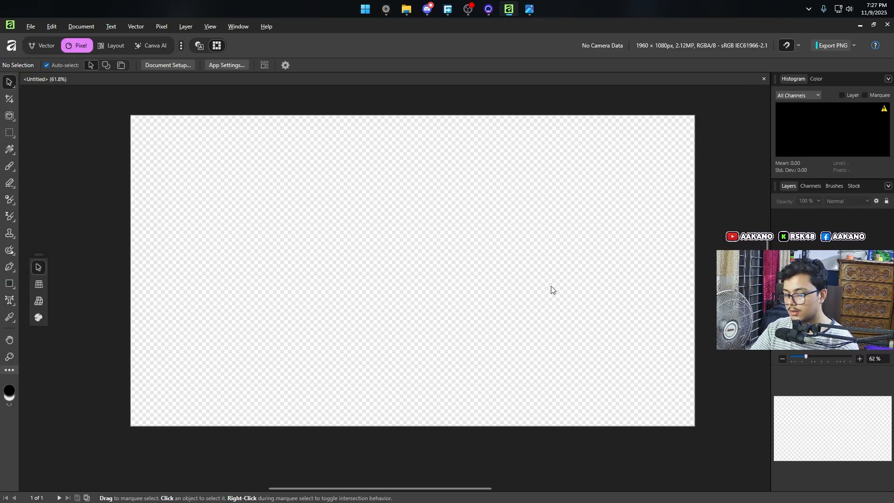
scroll(456, 265, "up", 3)
scroll(454, 256, "down", 1)
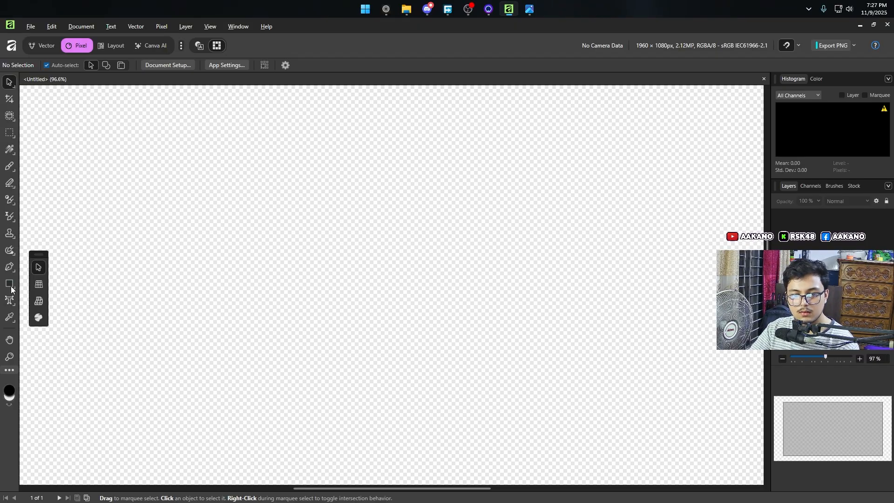
scroll(393, 204, "down", 2)
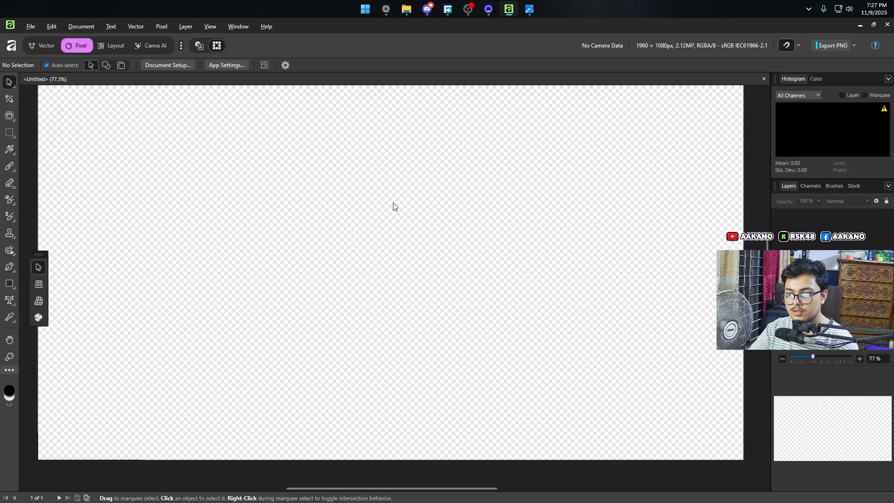
Step: Switch to Photos to review the 62-1.png reference thumbnail, and minimize it to return to the blank Affinity document
left_click(530, 9)
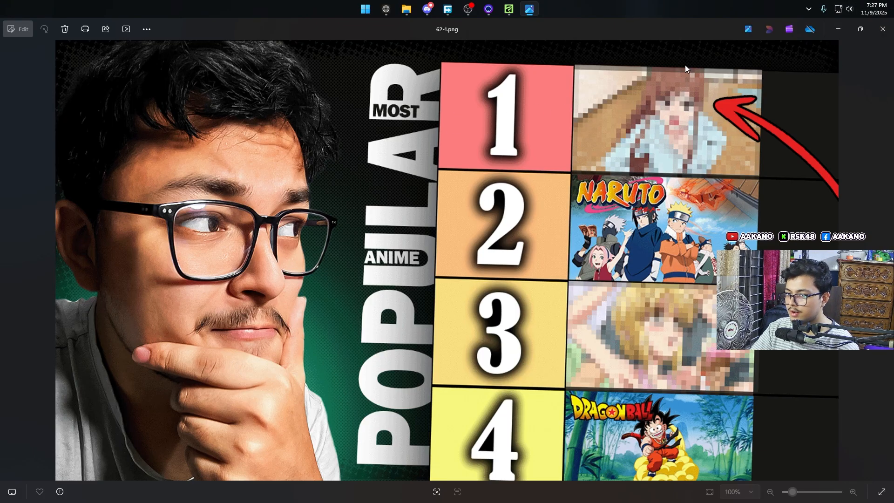
left_click(838, 29)
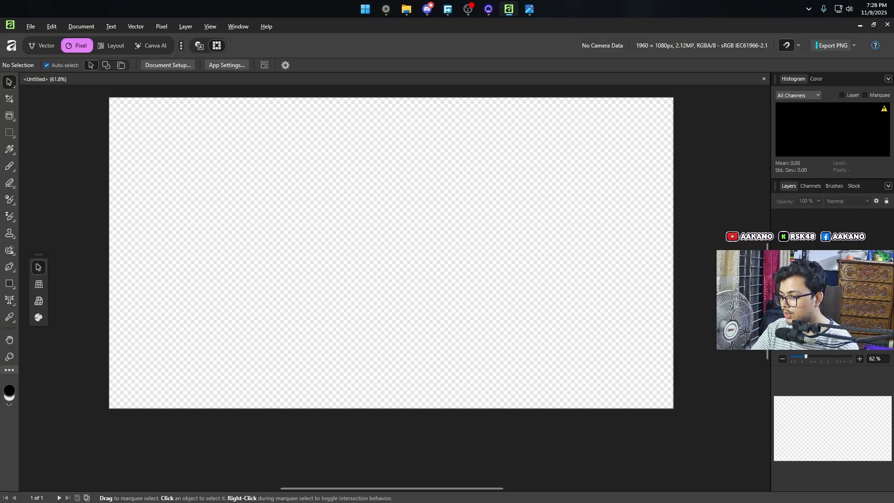
left_click(787, 45)
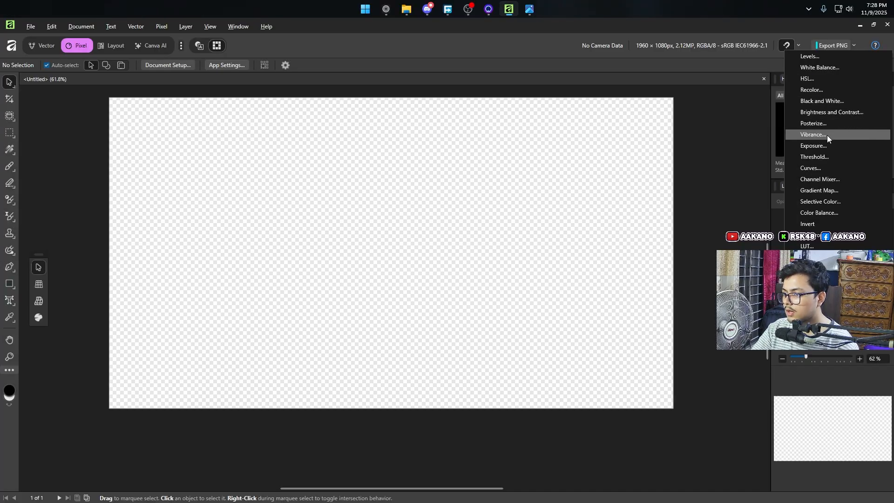
key("Escape")
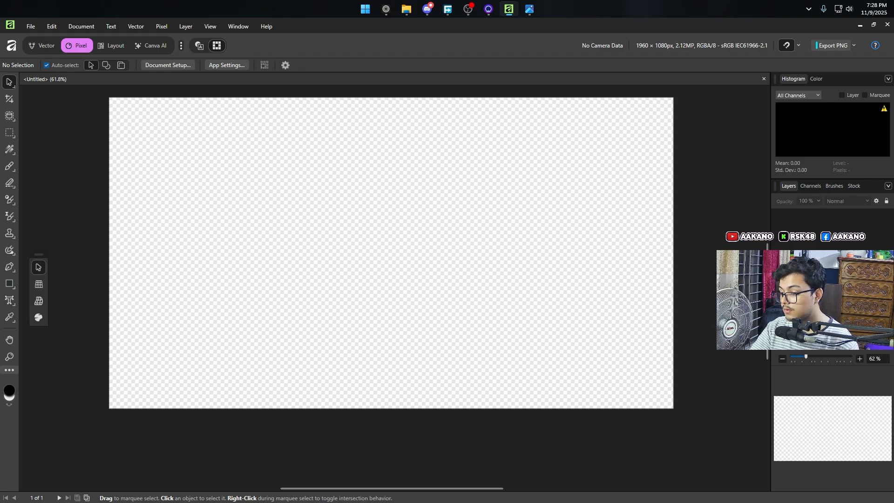
left_click(839, 343)
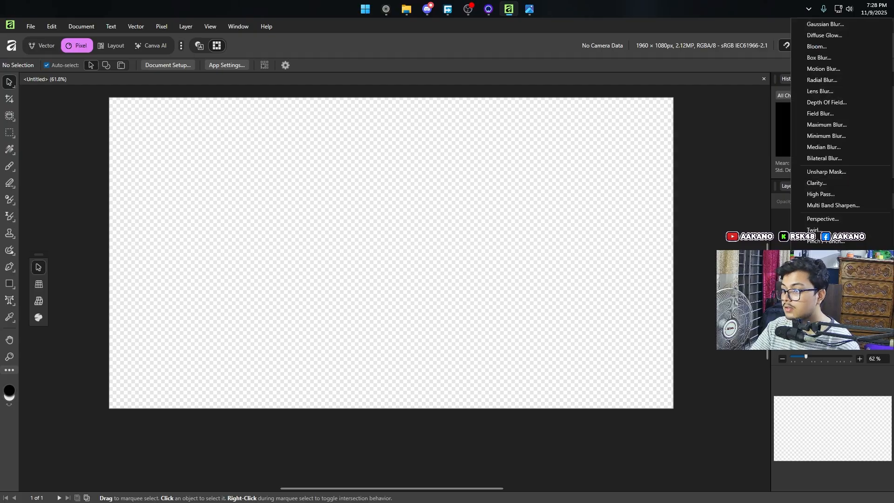
left_click(822, 329)
left_click(821, 328)
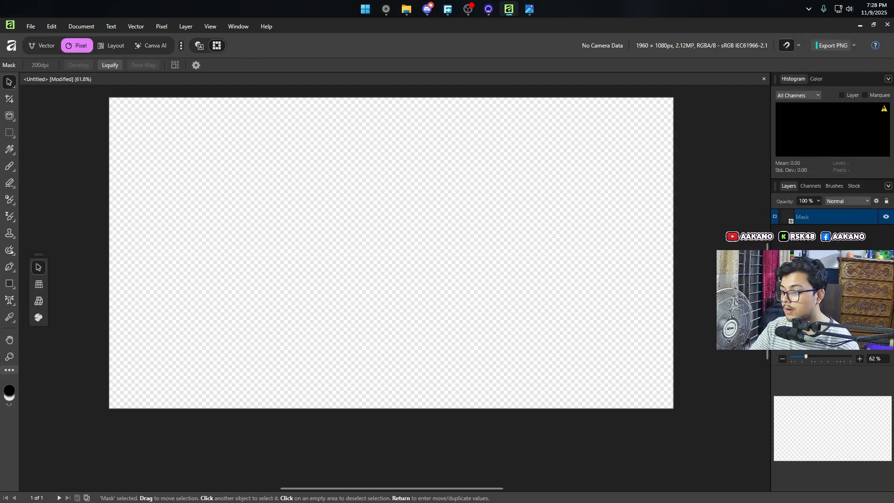
key("Delete")
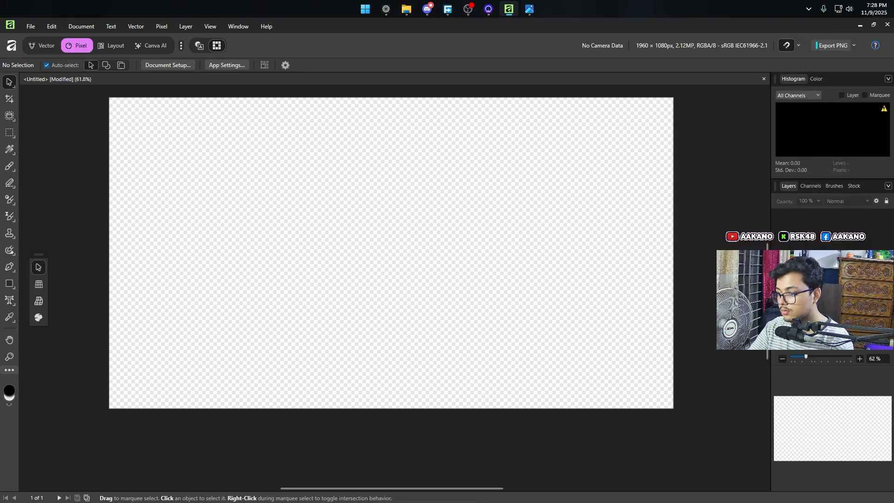
left_click(821, 328)
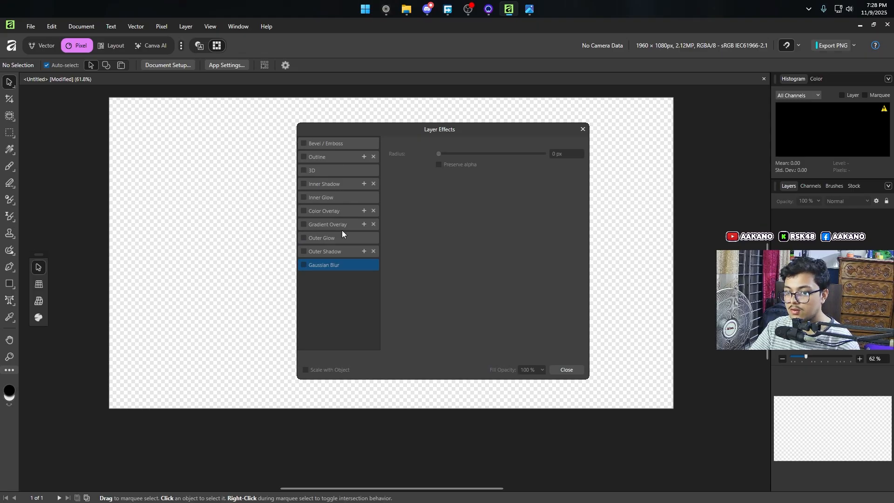
left_click(583, 129)
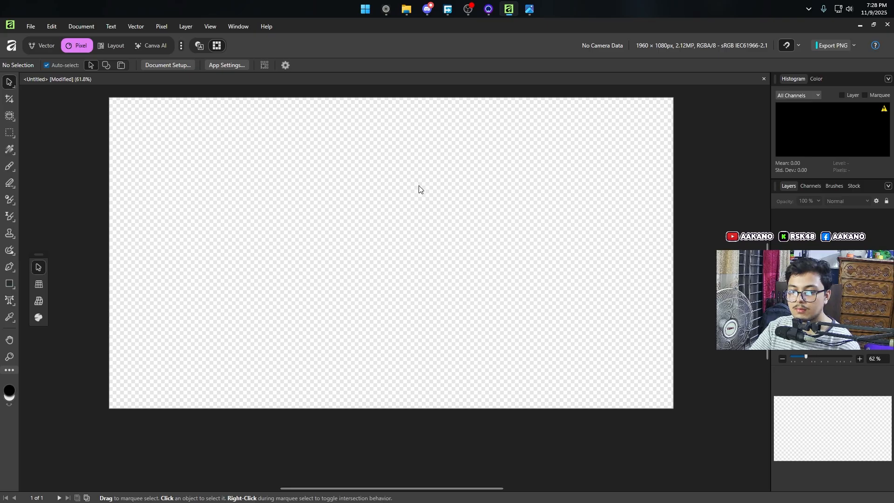
Step: Draw a dark green rectangle with no corner rounding that covers the whole page
left_click(10, 284)
left_click(48, 65)
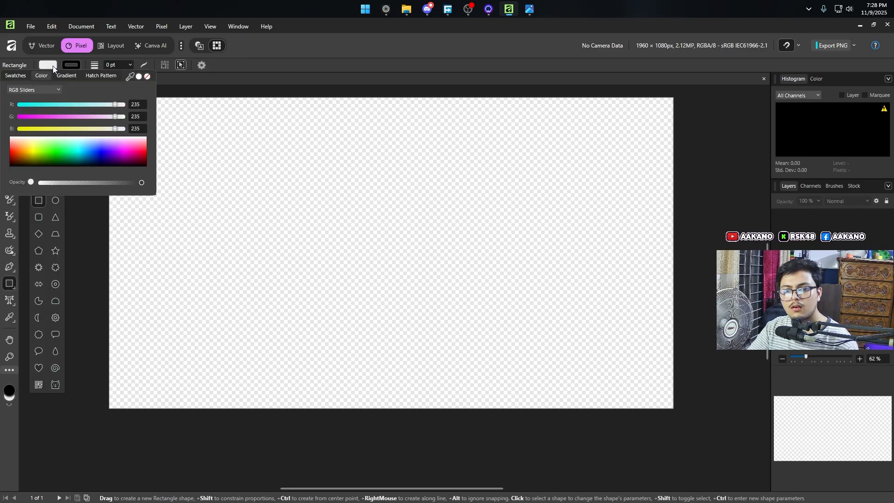
left_click_drag(106, 159, 53, 152)
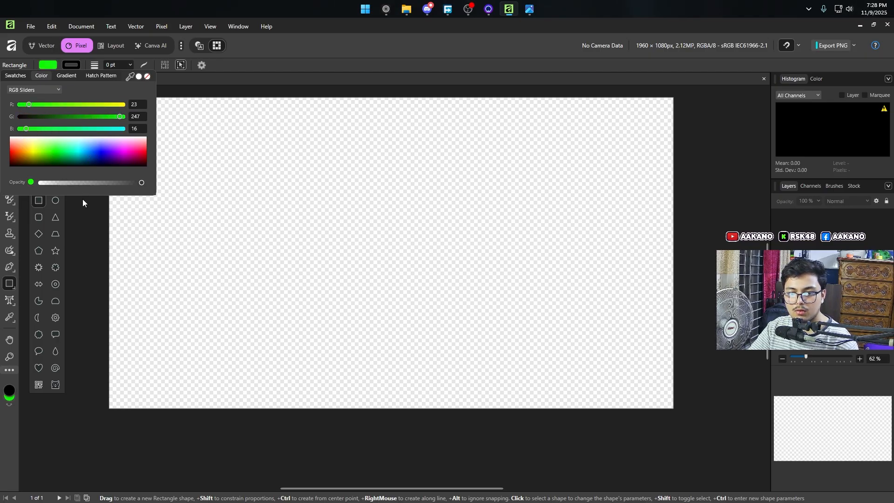
left_click_drag(67, 155, 71, 152)
left_click_drag(42, 183, 163, 183)
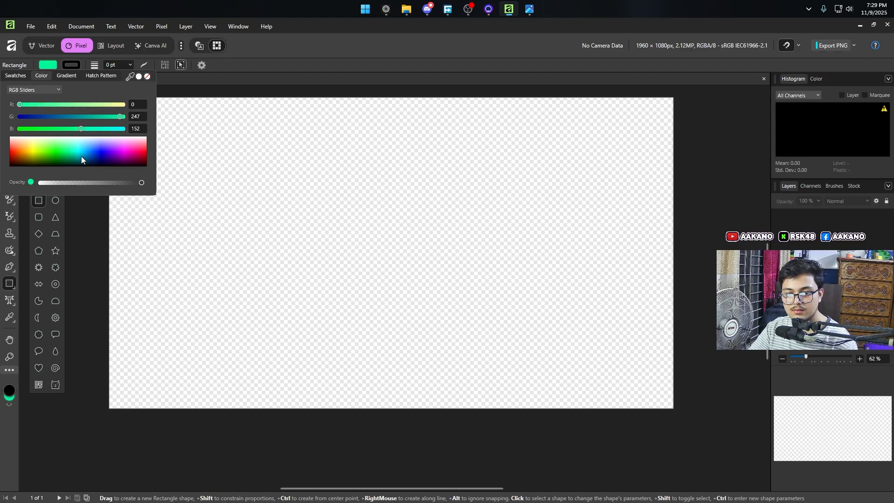
left_click_drag(81, 156, 72, 163)
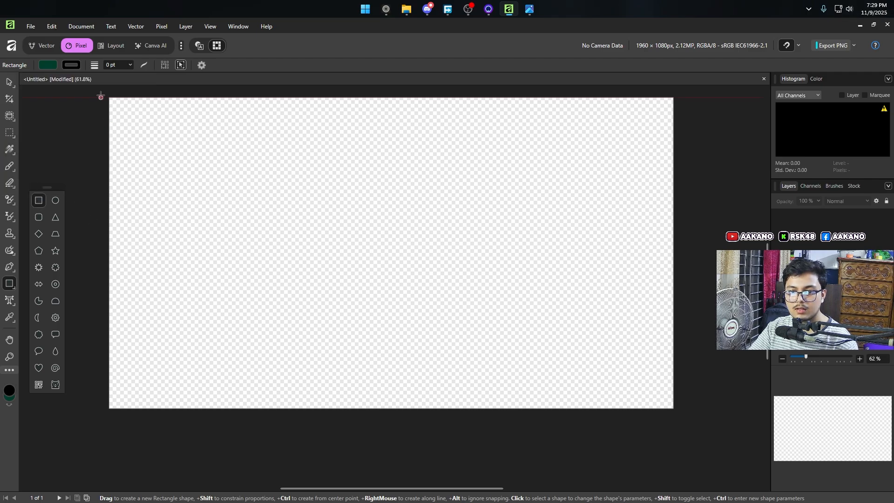
left_click_drag(101, 94, 677, 418)
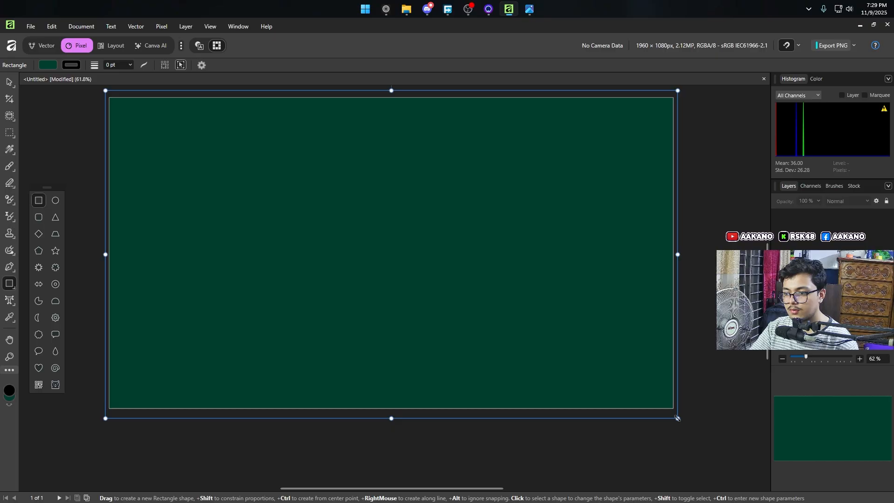
Step: Darken the background rectangle's fill to a near-black green of RGB 0, 15, 12
left_click(48, 64)
mouse_move(75, 161)
left_mouse_down()
mouse_move(55, 164)
mouse_move(74, 165)
left_mouse_up()
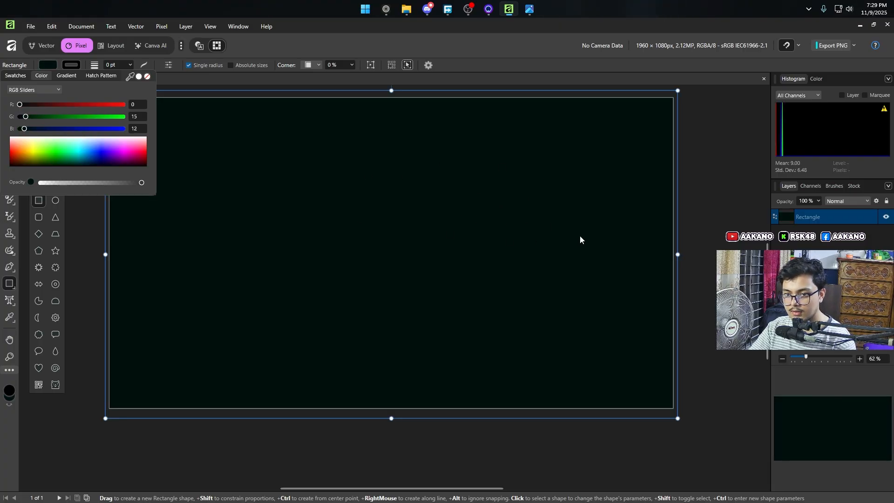
left_click(406, 46)
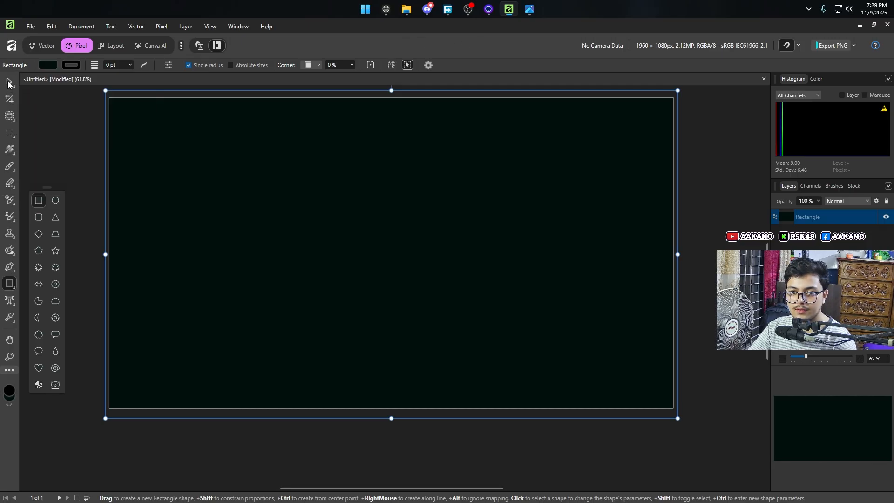
Step: Lock the background rectangle layer and test that it cannot be moved on the canvas
left_click(8, 83)
left_click(712, 218)
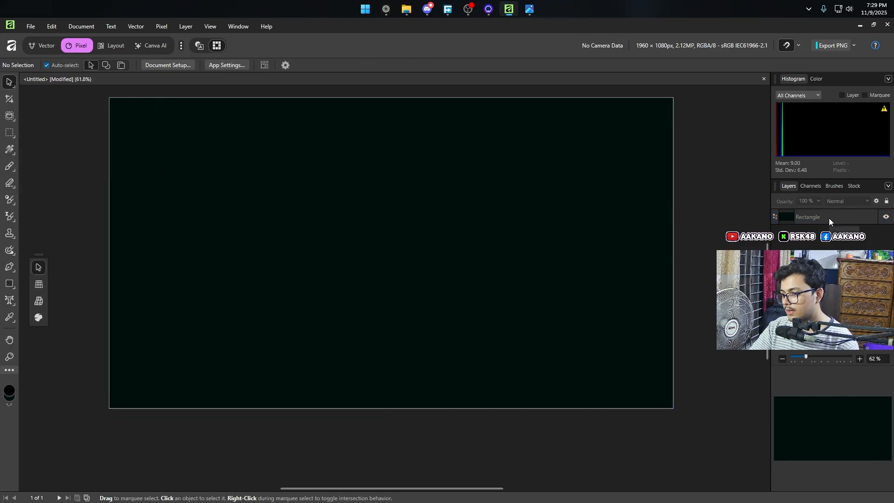
left_click(886, 201)
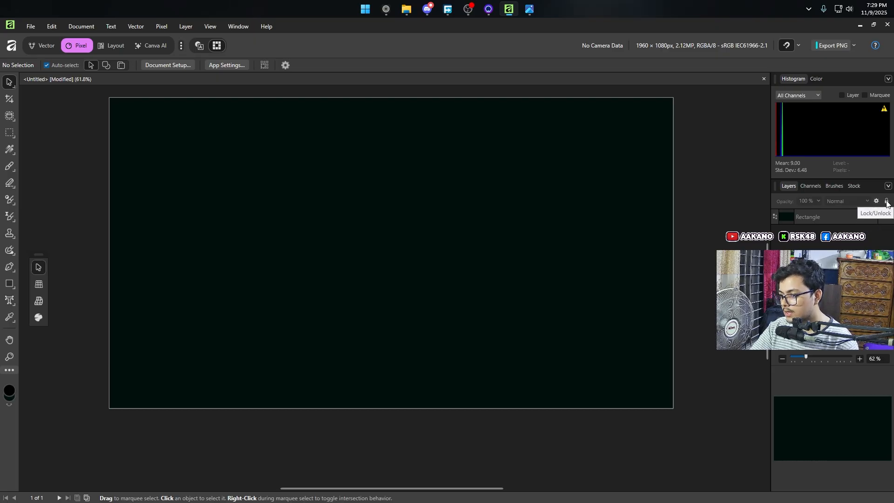
left_click_drag(576, 279, 433, 320)
Step: Switch to Photos to review the 62-1.png reference thumbnail again, and minimize it
mouse_move(419, 12)
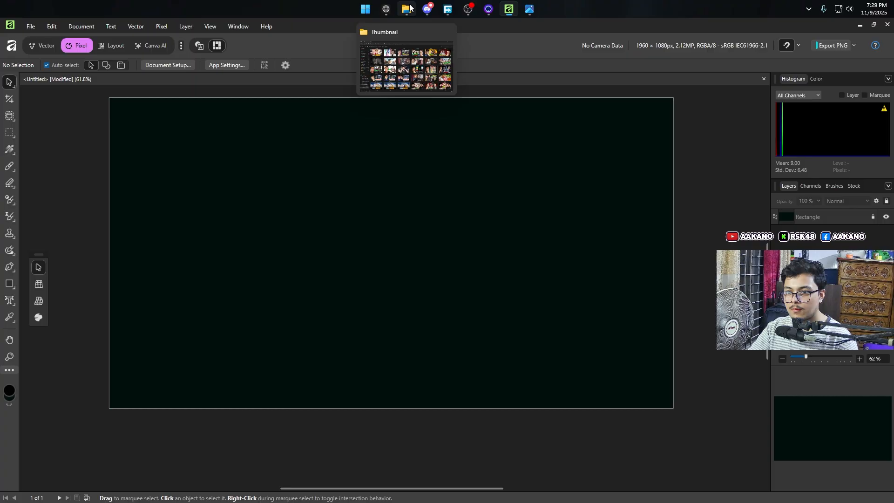
left_click(409, 51)
mouse_move(542, 6)
left_click(529, 65)
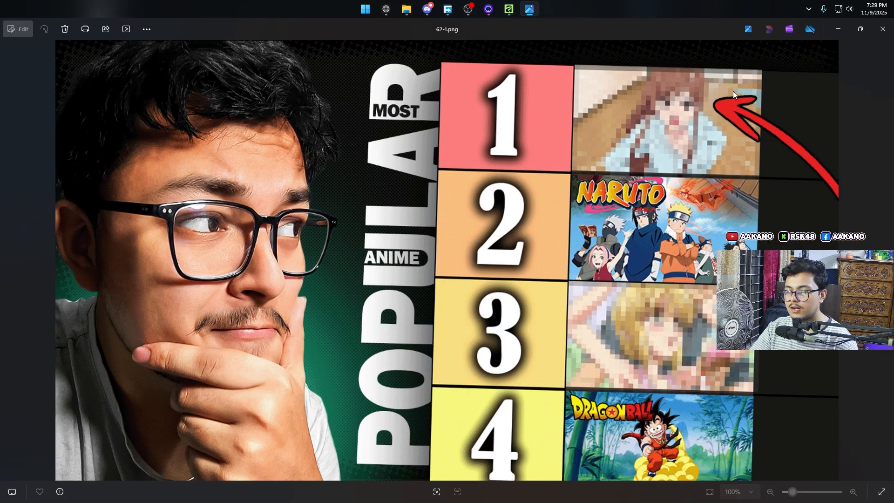
left_click(845, 31)
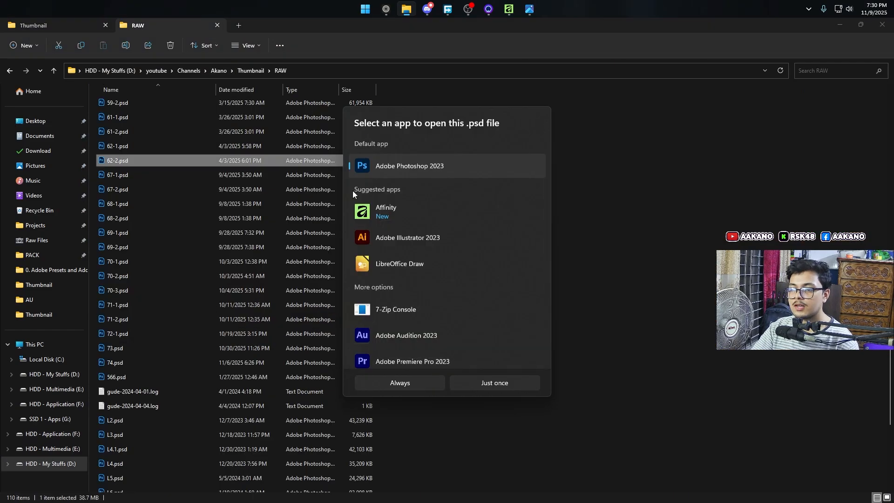
Step: Switch to Photoshop, open the Group 1 contents, delete the kk portrait layer's mask, and export that layer as kk.png
double_click(790, 356)
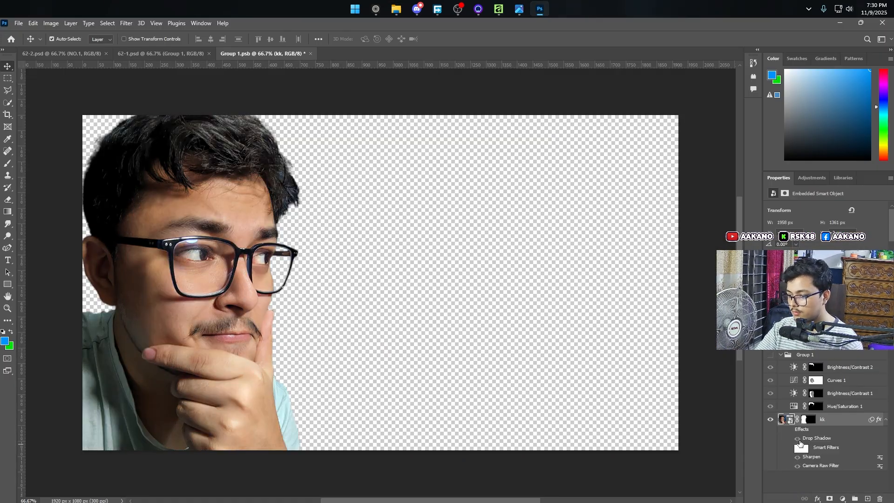
left_click(809, 419)
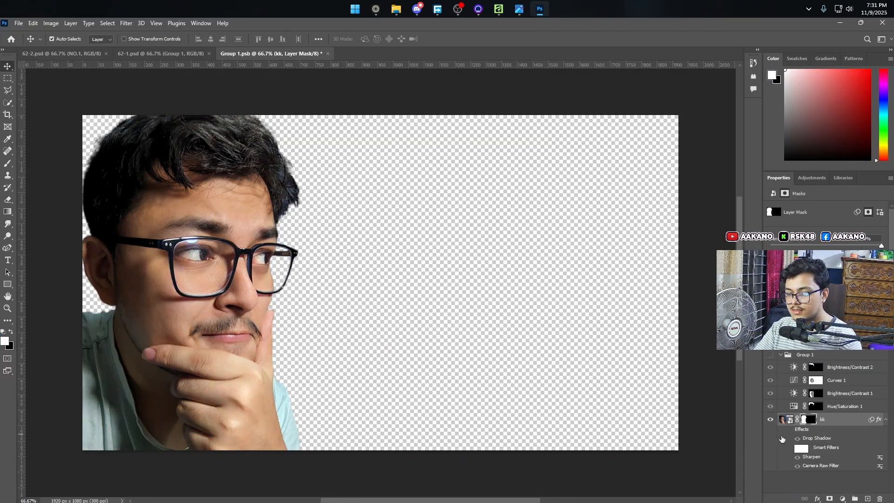
key("Delete")
right_click(816, 420)
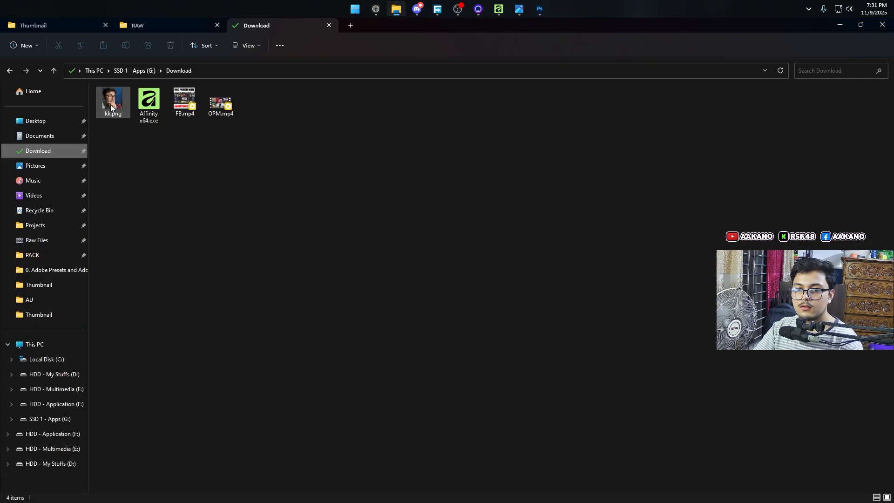
Step: Switch to Affinity and place kk.png over the left part of the dark background at full page height
left_click_drag(113, 100, 279, 259)
left_click(490, 184)
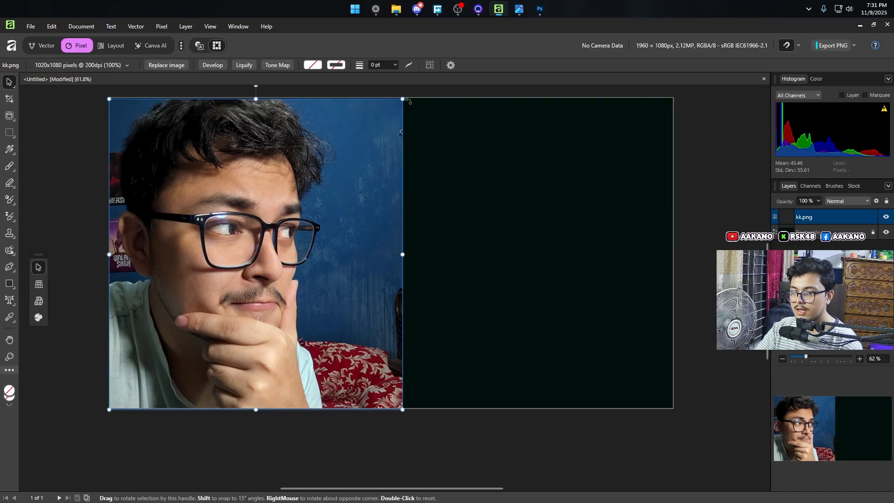
left_click(359, 261)
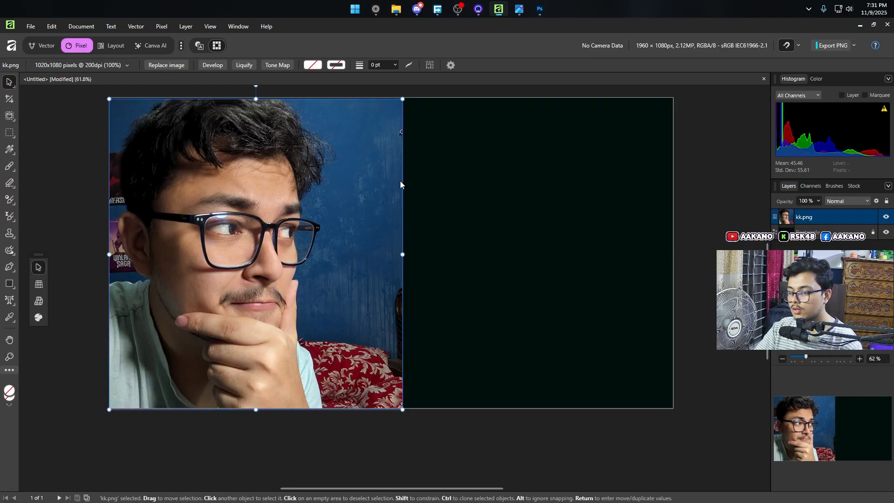
left_click(583, 252)
scroll(269, 251, "up", 1)
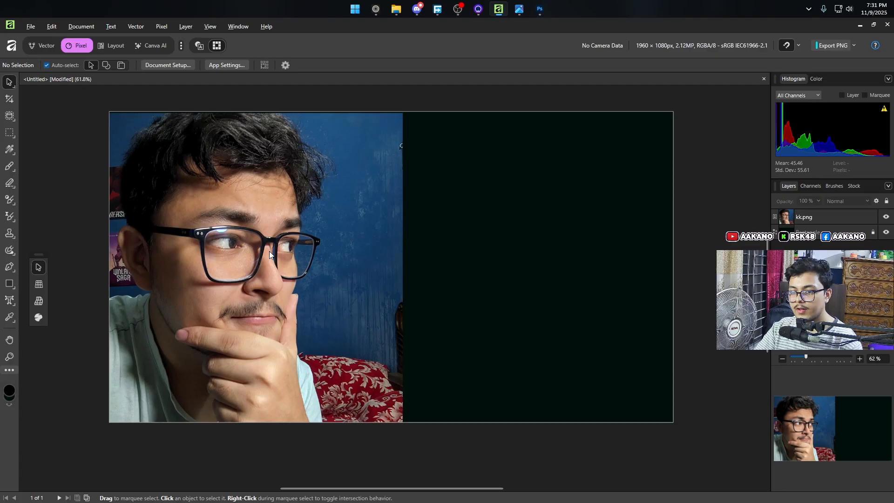
Step: Try the Object Selection Tool on the kk.png portrait and review the optional machine learning models in the settings
left_click(230, 211)
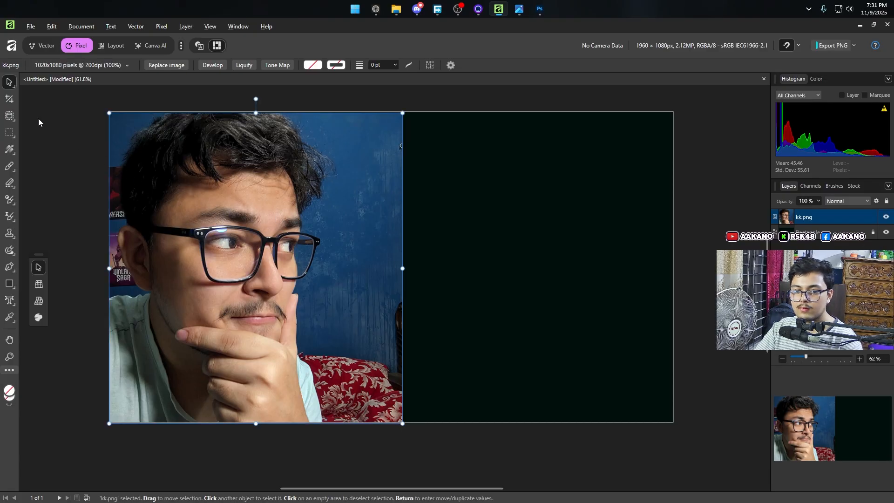
left_click(6, 117)
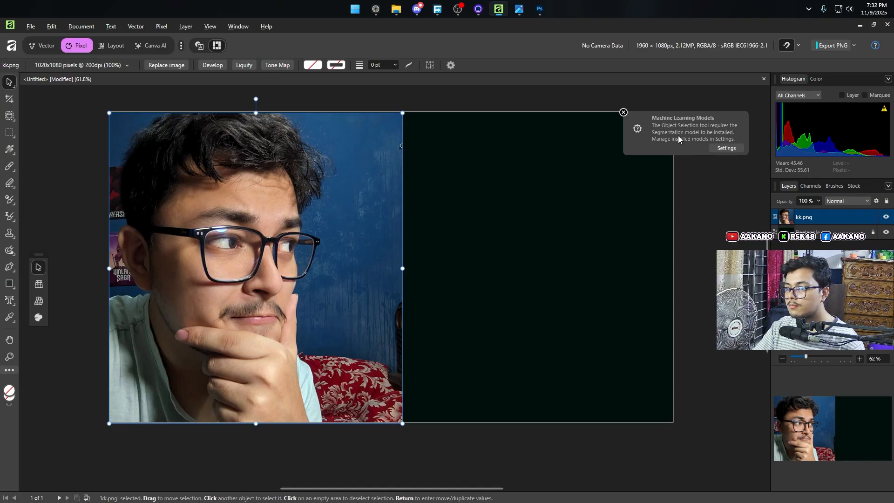
left_click(721, 148)
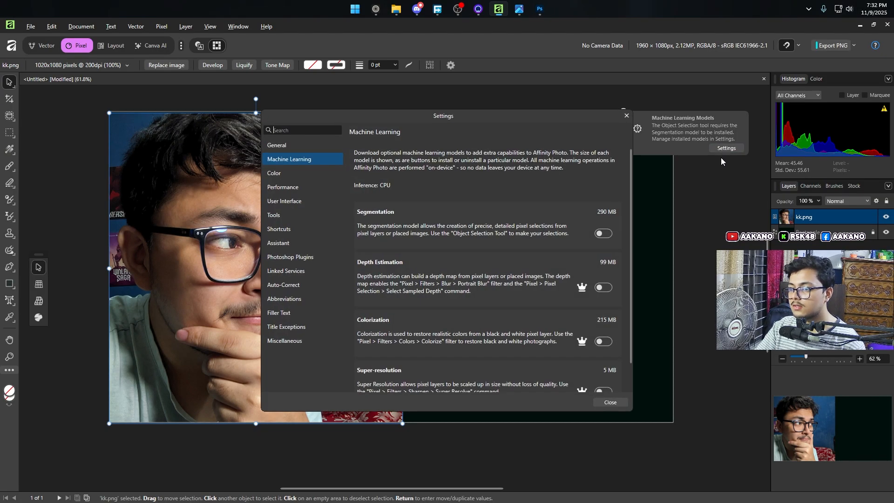
scroll(485, 272, "down", 1)
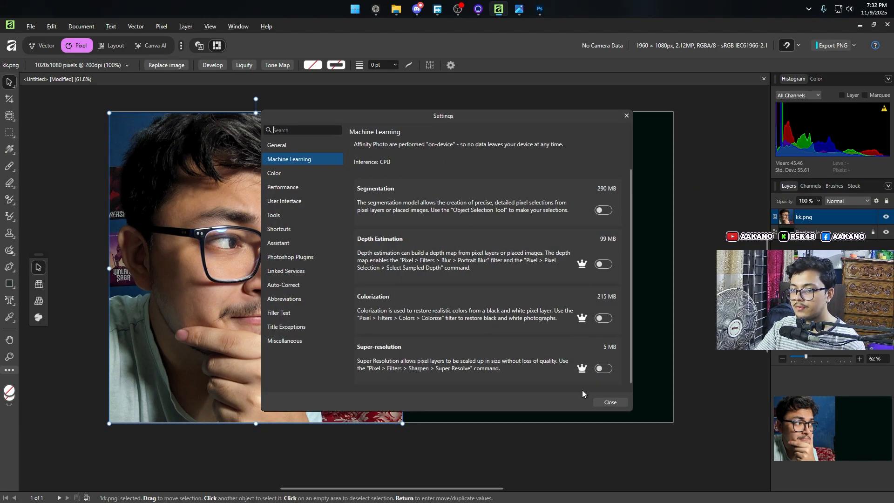
left_click(616, 404)
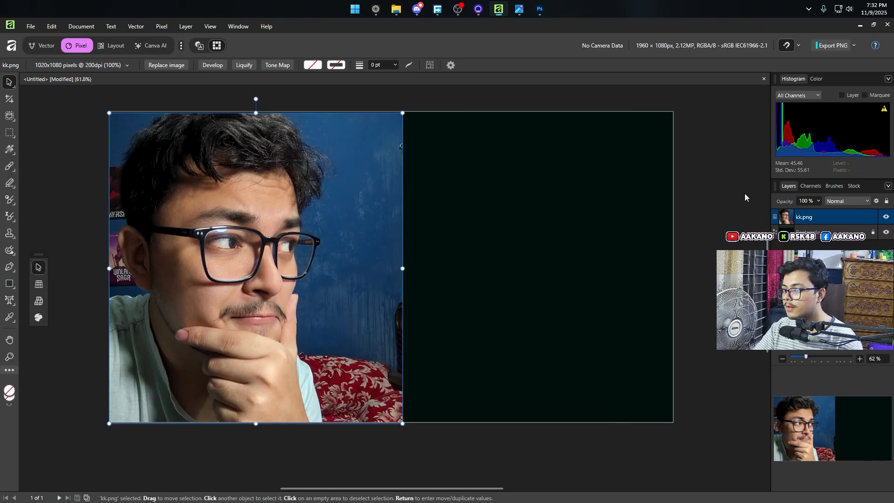
Step: Install the Segmentation machine learning model required by the Object Selection Tool, and close the settings
right_click(13, 120)
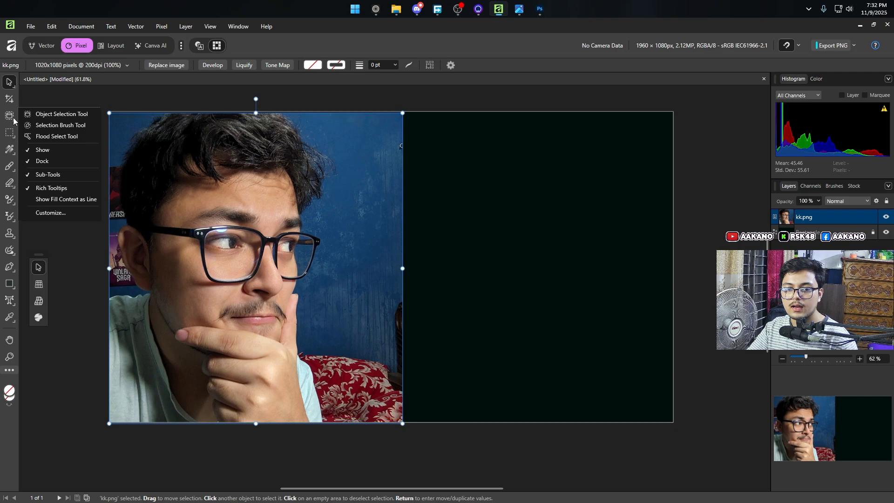
left_click(63, 115)
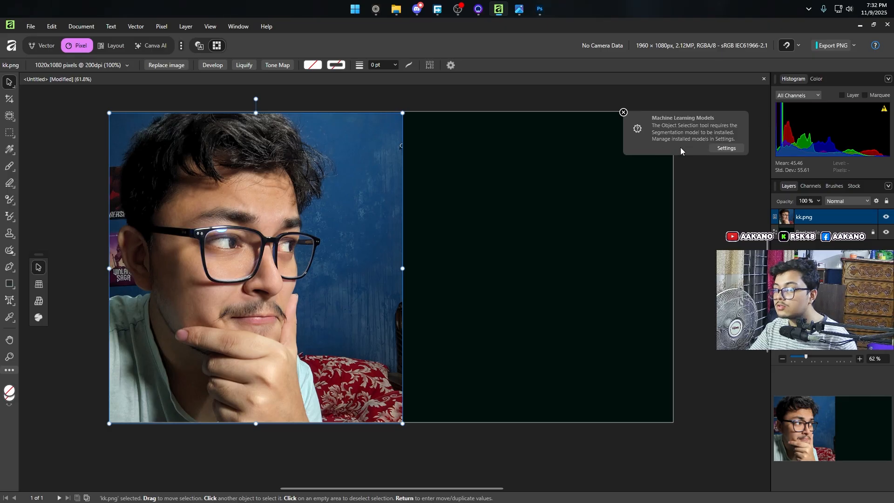
left_click(724, 150)
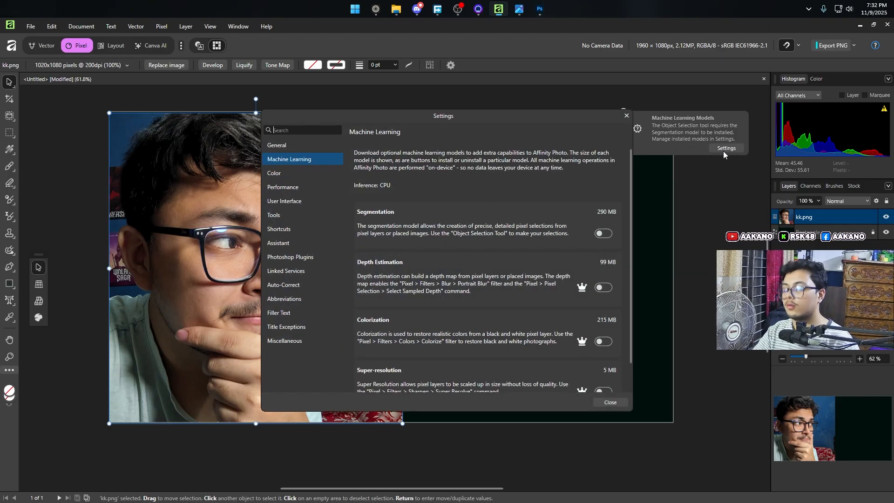
left_click(605, 234)
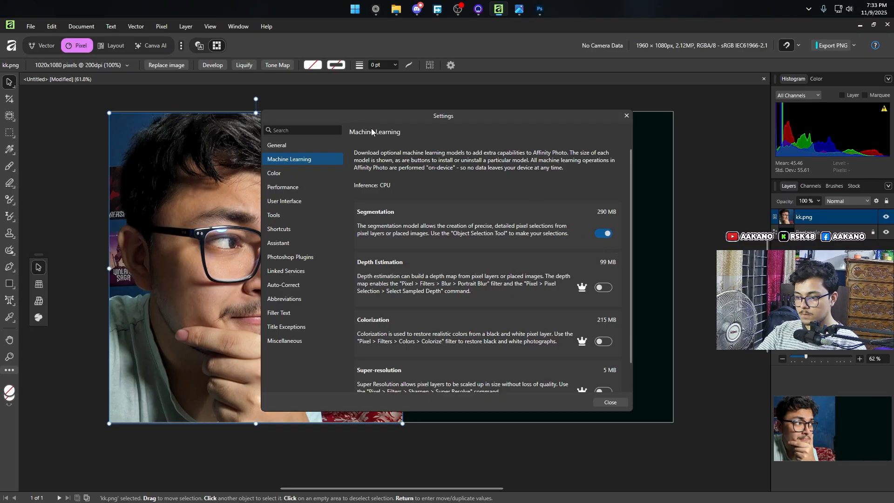
left_click(626, 116)
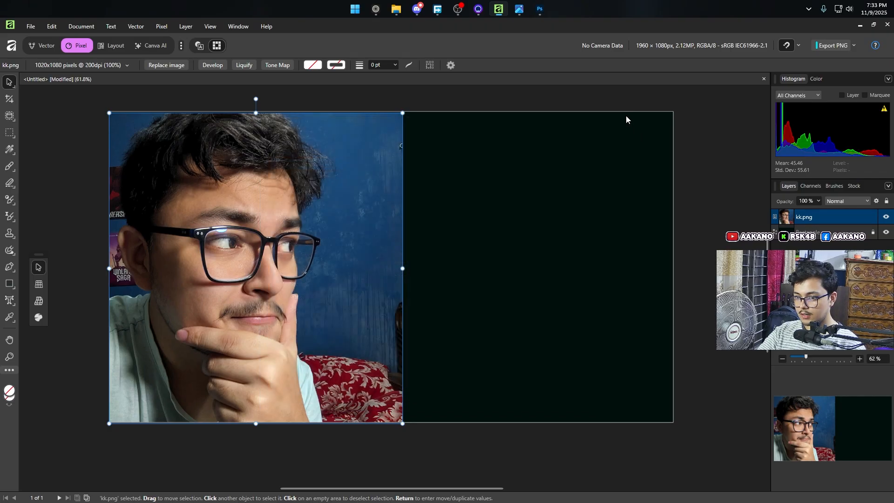
Step: Select the person in kk.png with the Object Selection Tool, and check the selection edge around the glasses and shirt
left_click(10, 116)
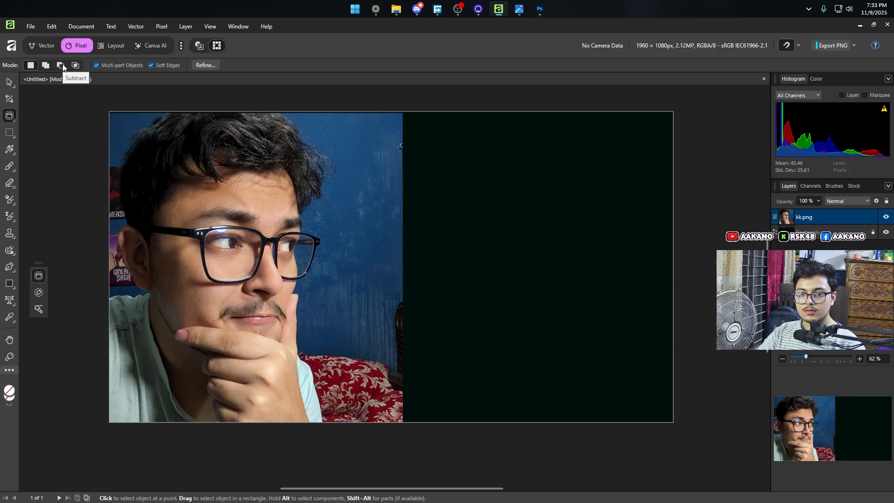
right_click(11, 117)
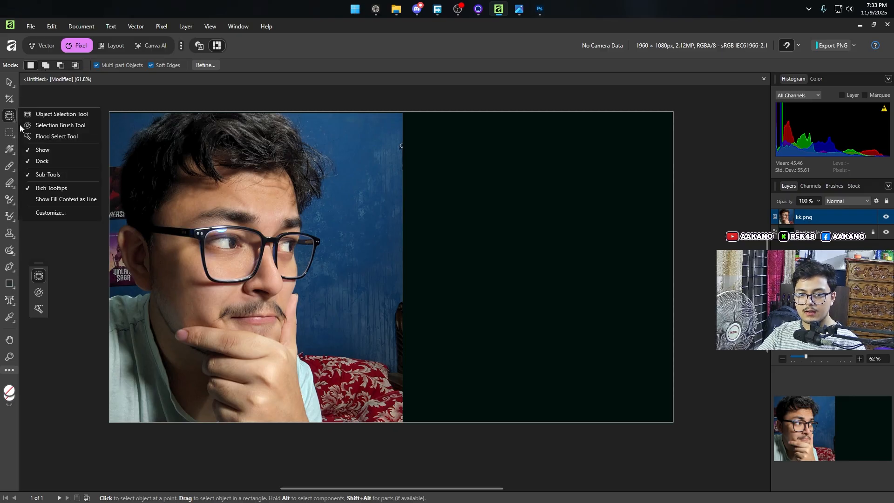
left_click(60, 114)
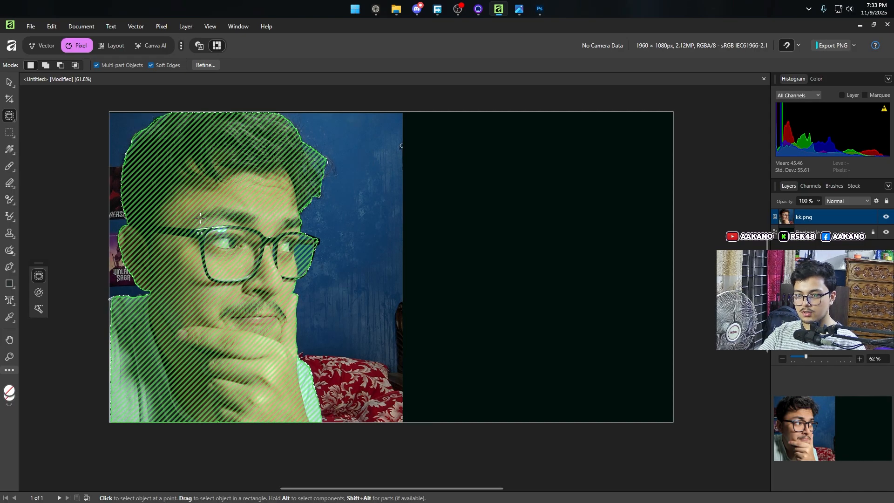
scroll(299, 233, "up", 6)
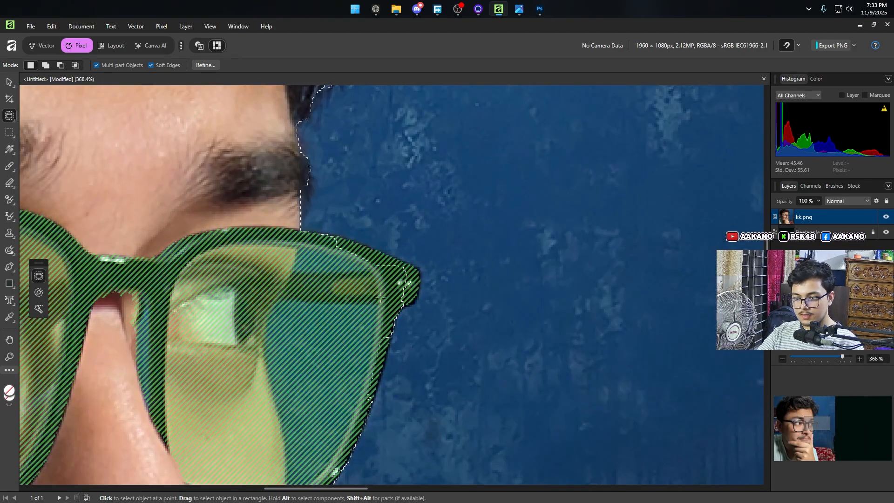
scroll(348, 331, "down", 8)
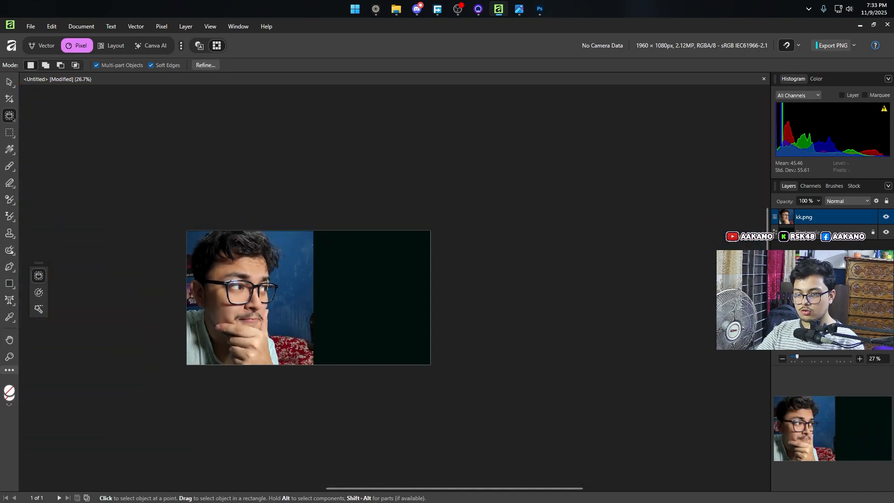
scroll(279, 279, "up", 6)
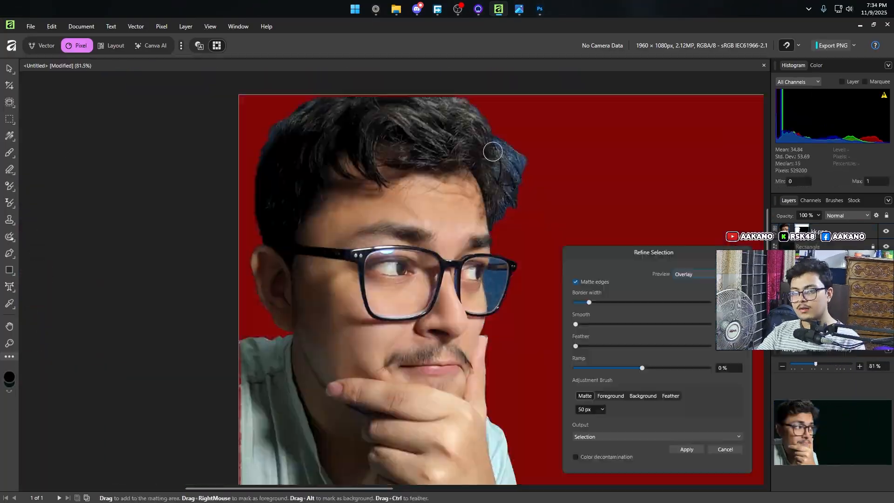
scroll(493, 151, "up", 3)
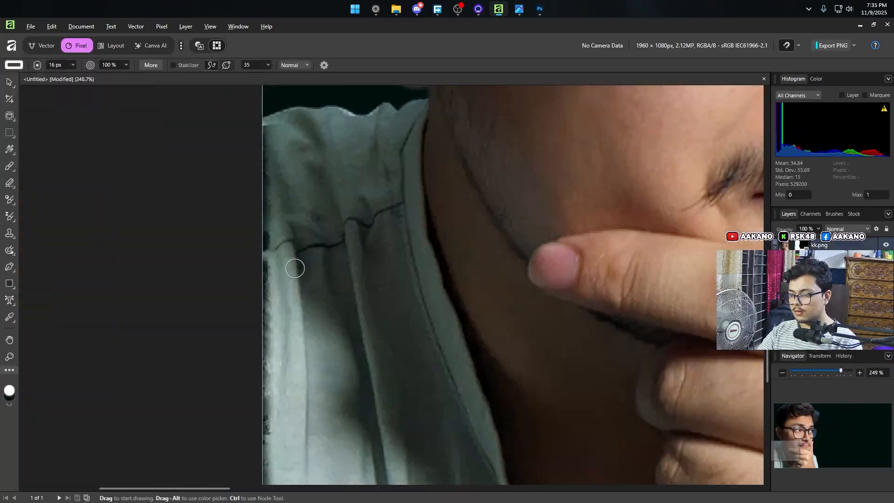
scroll(307, 279, "up", 2)
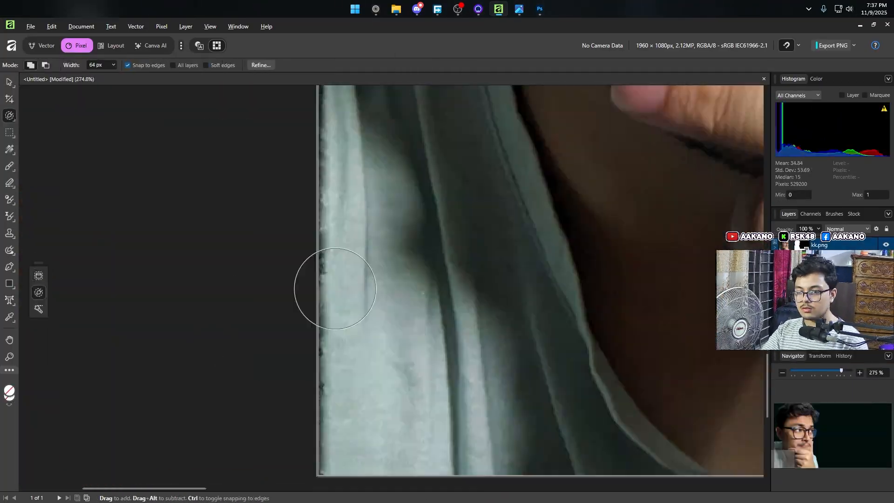
scroll(457, 188, "down", 6)
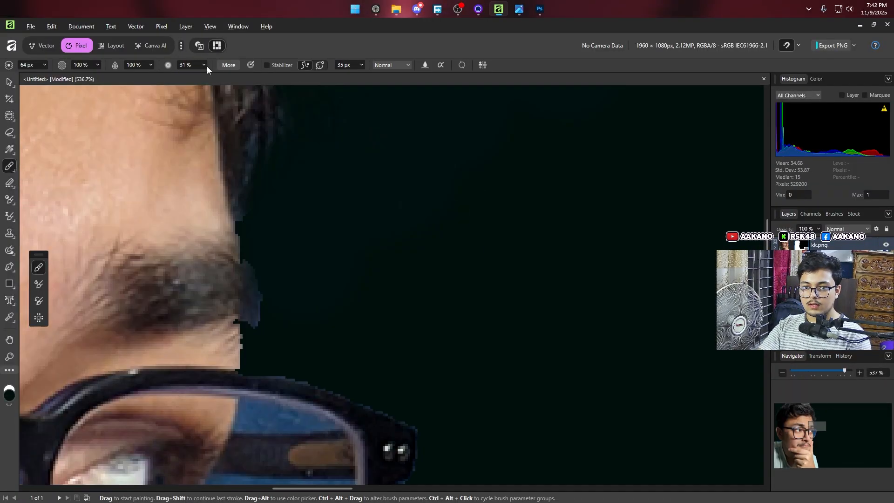
Step: Set the brush hardness to 84% and mask away the blue fringe beside the eyebrow, reducing the brush to 9 px
left_click_drag(222, 77, 241, 78)
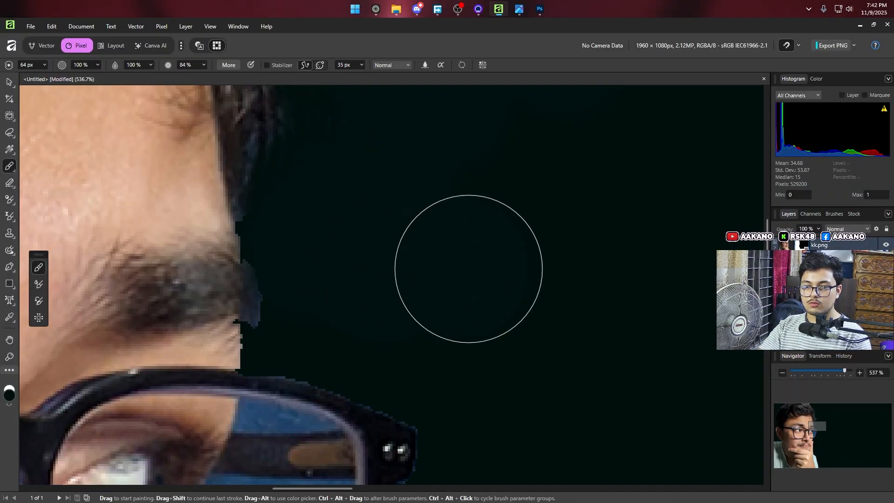
left_click_drag(321, 220, 325, 280)
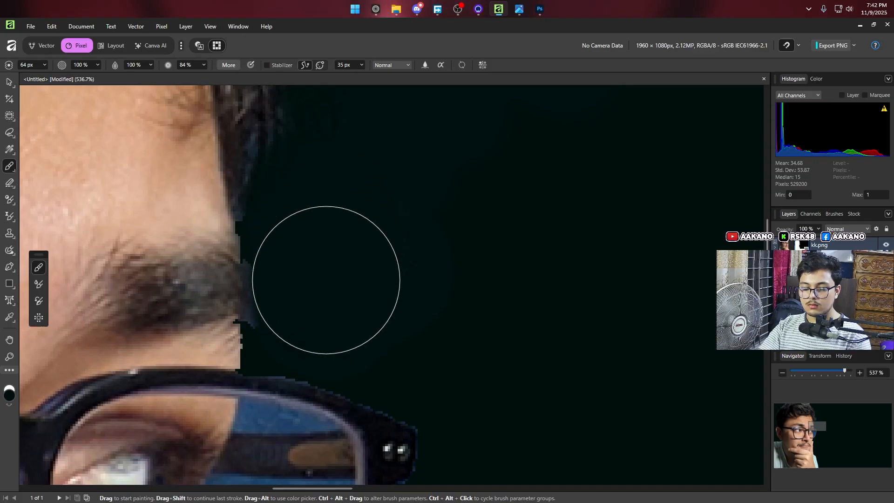
key("bracketleft")
key("bracketleft")
key("bracketleft")
key("bracketleft")
key("bracketleft")
key("bracketleft")
key("bracketleft")
key("bracketleft")
key("bracketleft")
key("bracketleft")
mouse_move(253, 323)
left_mouse_down()
mouse_move(236, 235)
mouse_move(249, 282)
left_mouse_up()
key("ctrl+z")
Step: Mask out the blue wall seen through the far lens of the glasses, below the temple arm
scroll(270, 305, "down", 7)
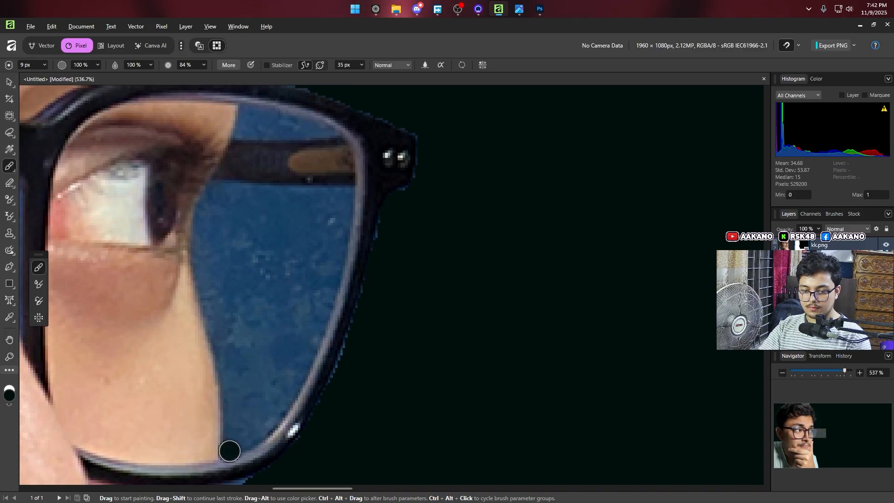
mouse_move(229, 451)
left_mouse_down()
mouse_move(230, 395)
mouse_move(205, 311)
mouse_move(200, 236)
mouse_move(214, 182)
left_mouse_up()
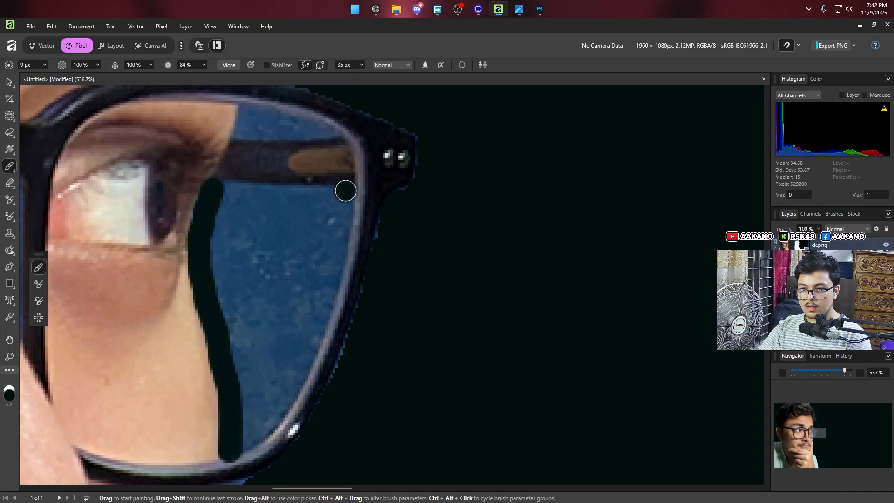
mouse_move(344, 192)
left_mouse_down()
mouse_move(335, 259)
mouse_move(297, 379)
mouse_move(281, 413)
mouse_move(238, 444)
mouse_move(243, 385)
mouse_move(220, 236)
mouse_move(231, 208)
mouse_move(271, 245)
mouse_move(264, 260)
mouse_move(319, 218)
mouse_move(233, 256)
mouse_move(255, 398)
mouse_move(284, 263)
mouse_move(298, 300)
mouse_move(280, 372)
left_mouse_up()
key("bracketright")
key("bracketright")
key("bracketright")
key("bracketright")
Step: Reduce the brush to 5 px and mask out the blue wall in the far lens above the temple arm
key("bracketleft")
key("bracketleft")
key("bracketleft")
key("bracketleft")
left_click(238, 136)
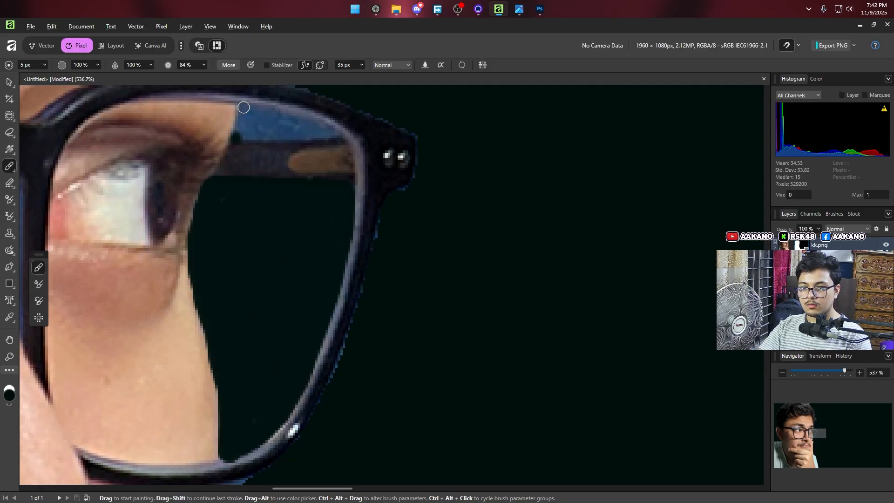
mouse_move(237, 140)
left_mouse_down()
mouse_move(245, 111)
mouse_move(295, 116)
mouse_move(337, 136)
left_mouse_up()
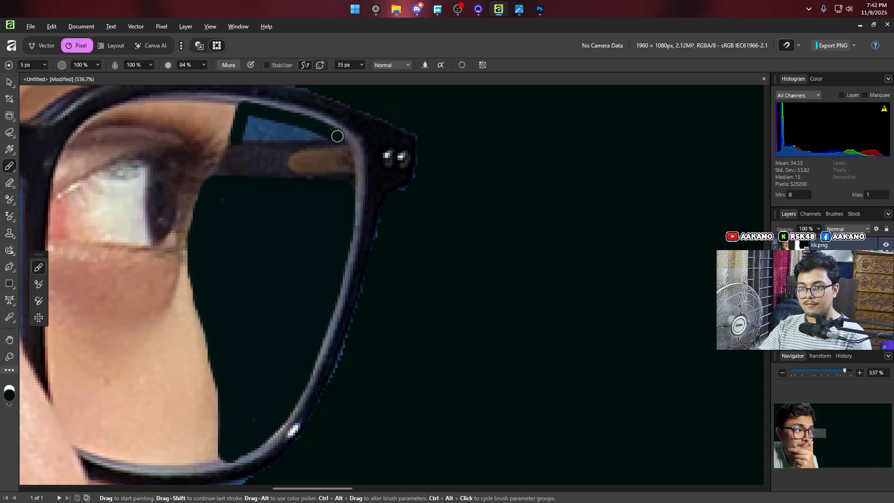
left_click_drag(244, 136, 291, 128)
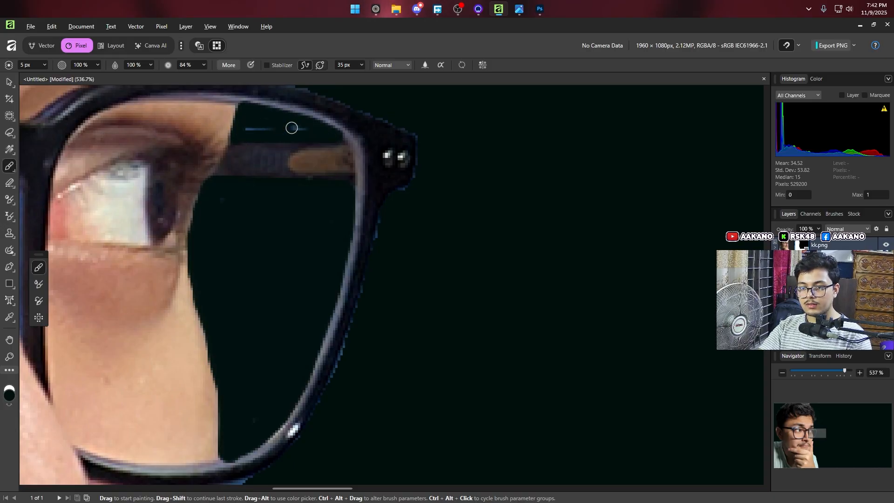
Step: Mask away the blue fringe under the lower rim of the far lens and down the edge of the cheek
scroll(315, 221, "down", 3)
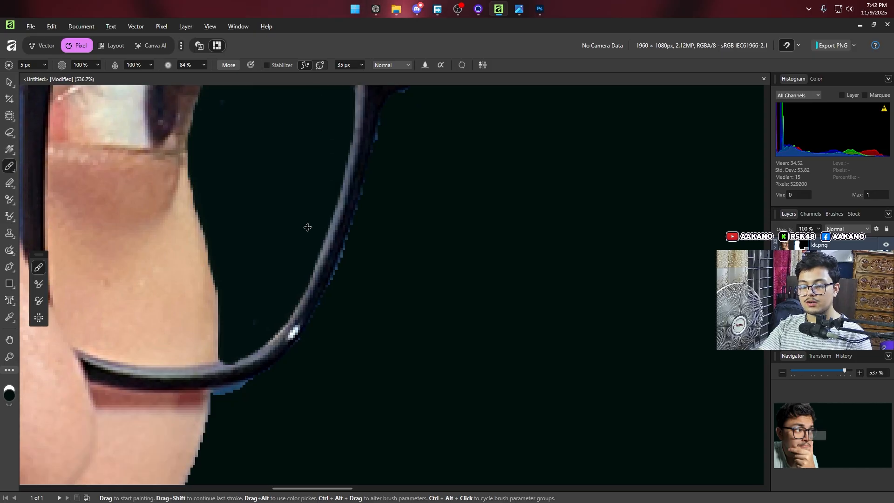
scroll(305, 228, "down", 4)
scroll(285, 251, "up", 3)
scroll(343, 218, "up", 4)
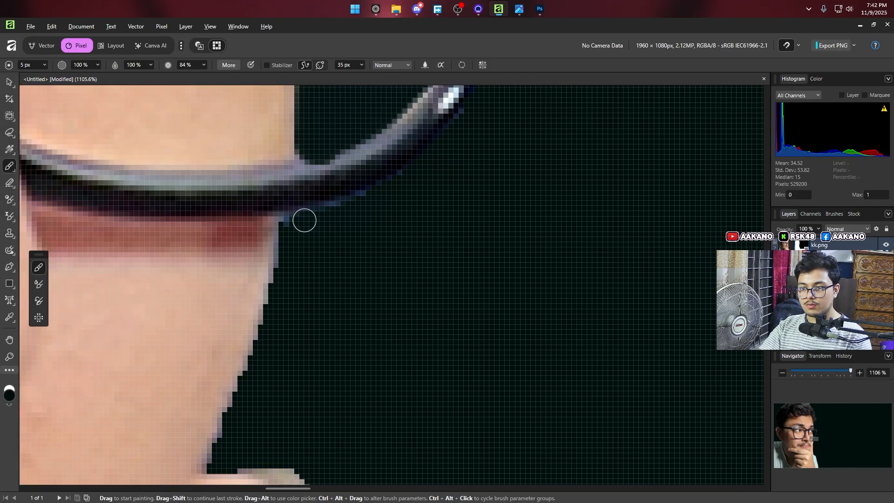
left_click_drag(305, 220, 396, 179)
left_click_drag(306, 224, 294, 269)
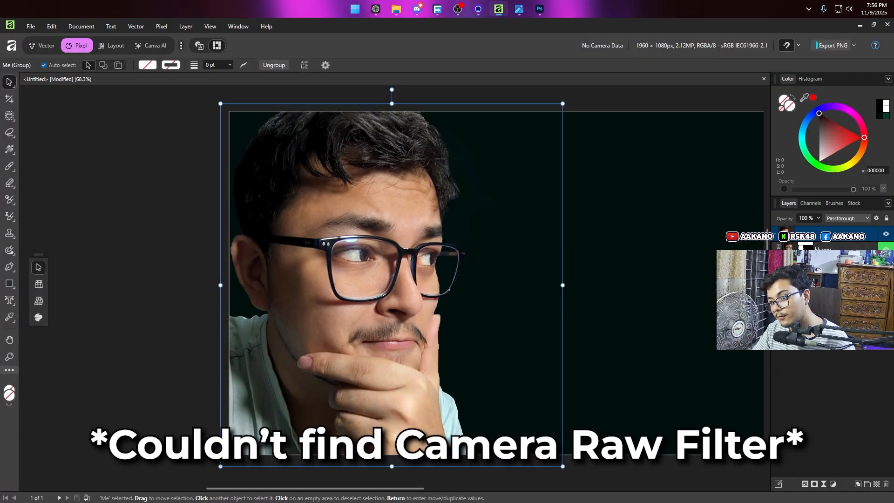
Step: Browse the live filters, add an Exposure adjustment of 0.61 to the kk.png portrait, and add a Color Balance adjustment
left_click(824, 484)
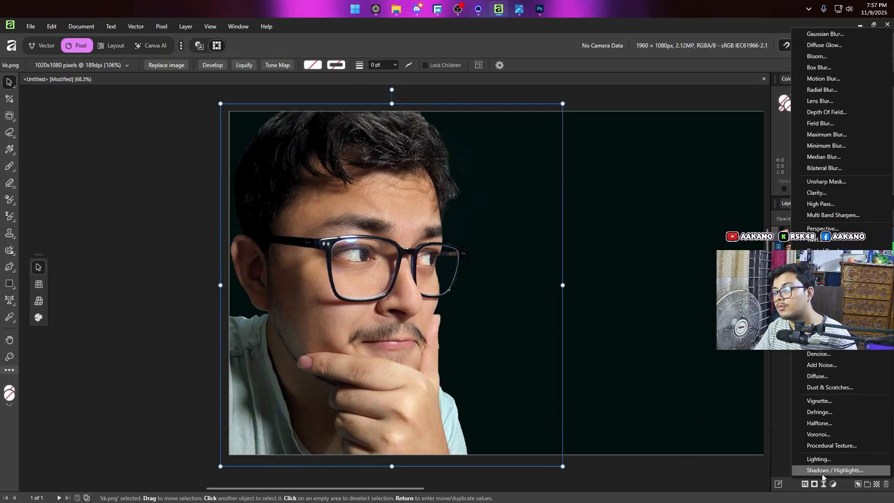
left_click(822, 487)
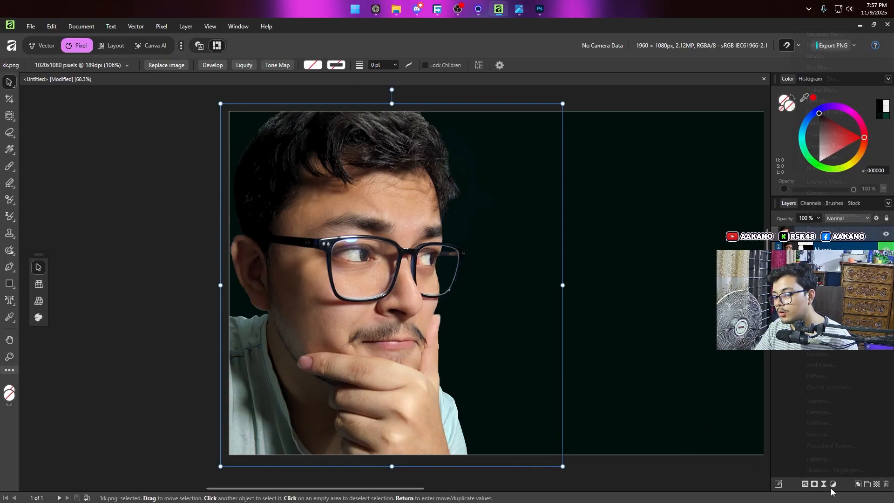
left_click(833, 485)
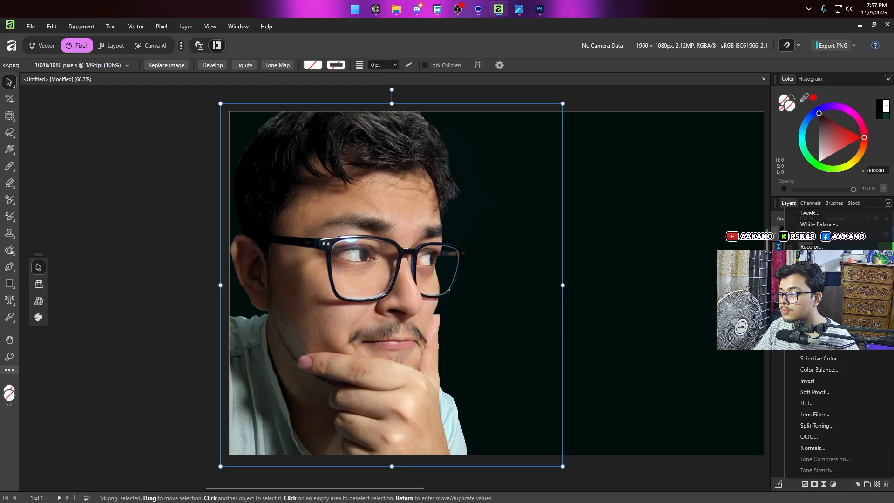
left_click(811, 303)
left_click_drag(637, 451, 639, 452)
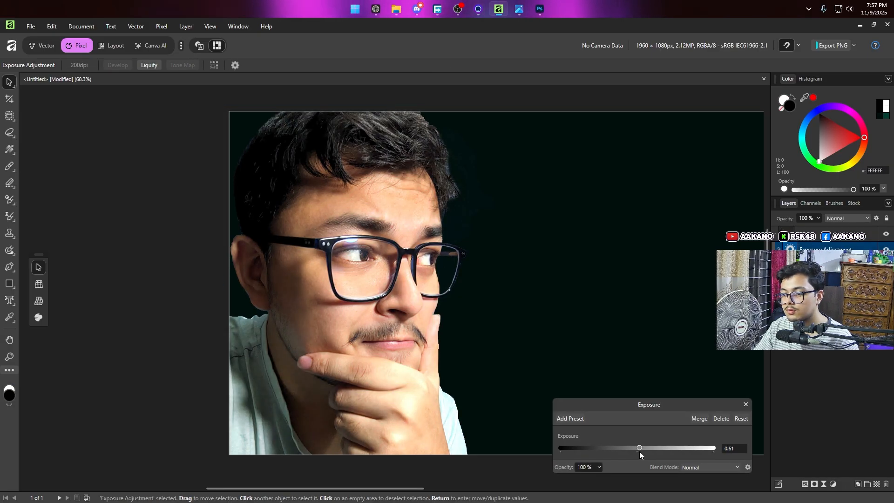
left_click_drag(672, 404, 672, 338)
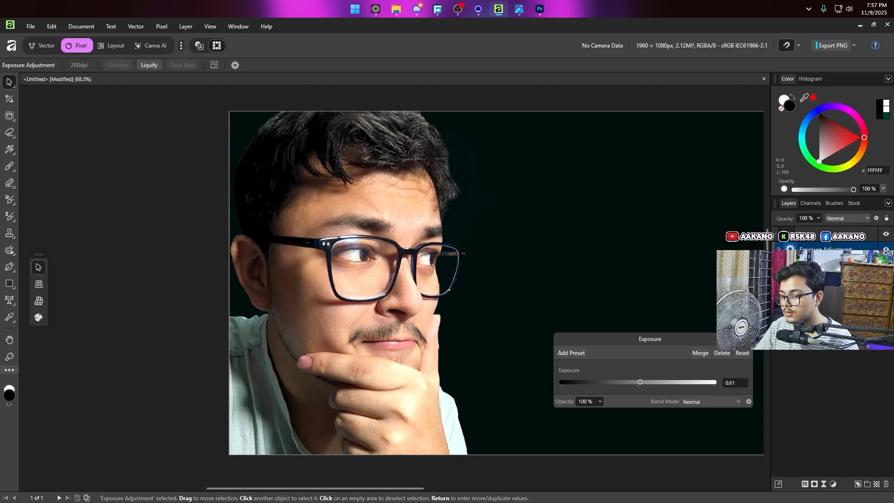
left_click(833, 484)
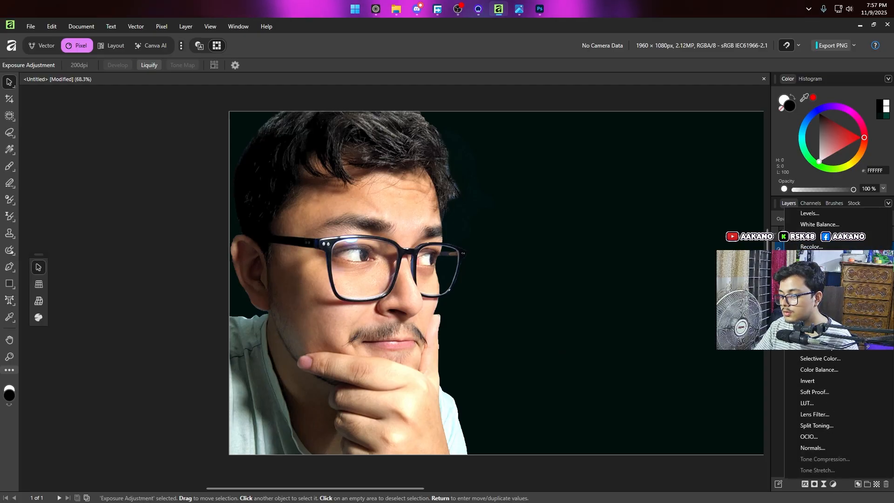
left_click(819, 369)
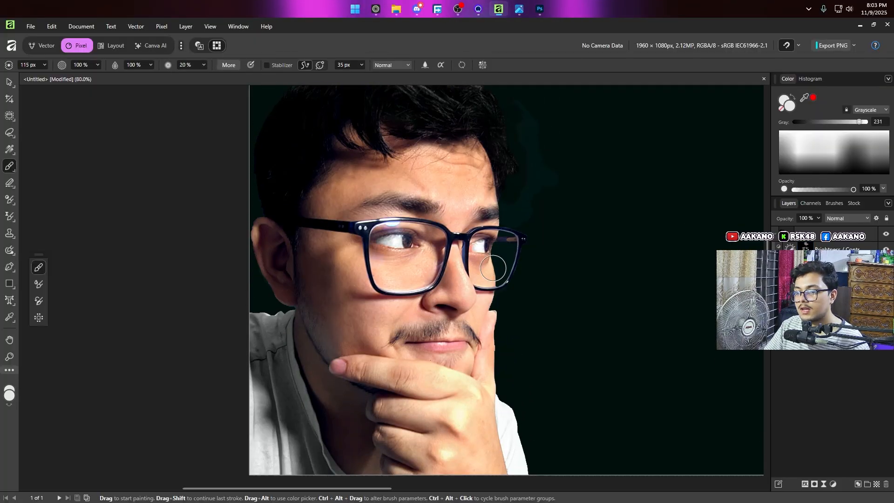
Step: Add a Curves adjustment above Brightness / Contrast, with points at about (0.232, 0.139), (0.54, 0.443) and (0.688, 0.621) to darken the portrait
left_click(838, 250)
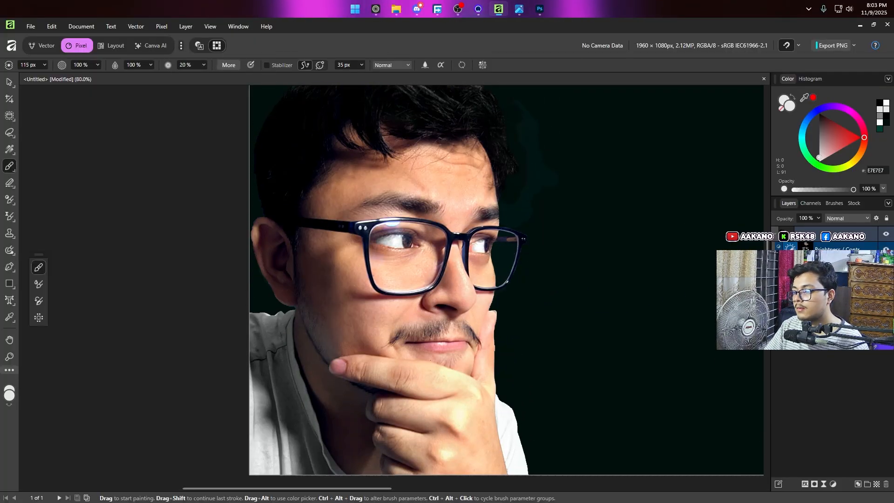
left_click(832, 484)
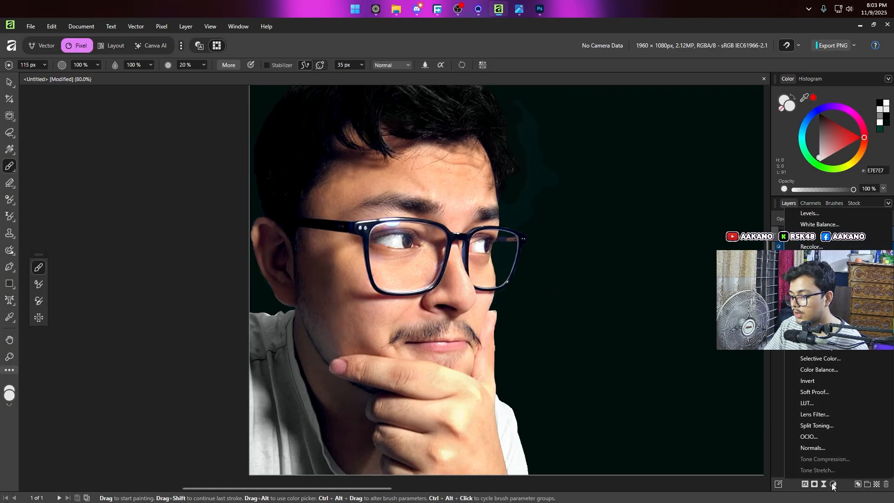
left_click(815, 325)
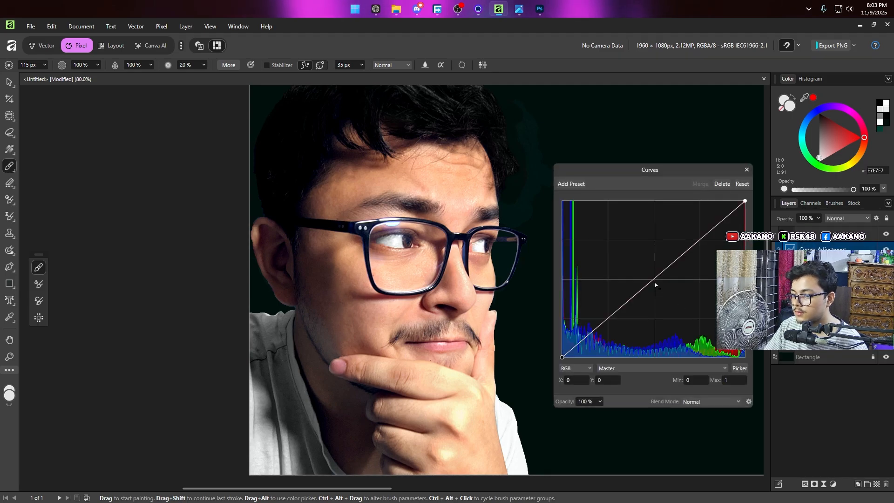
left_click_drag(653, 281, 661, 288)
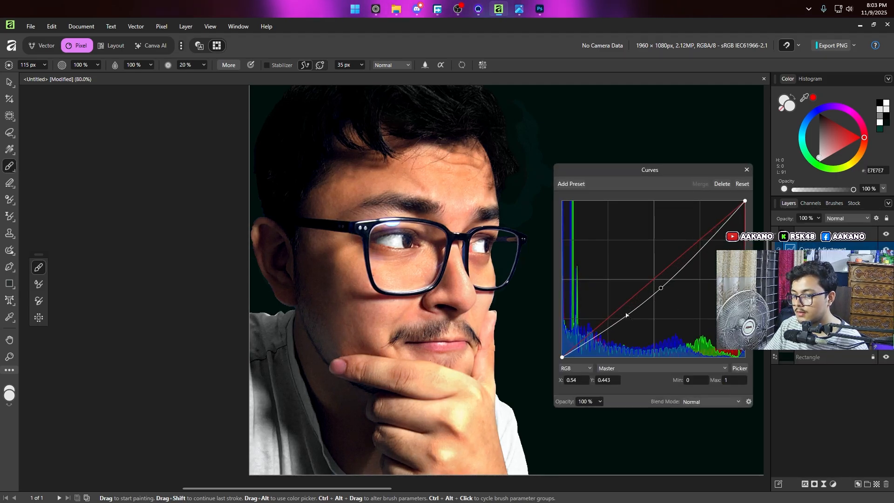
left_click_drag(607, 326, 605, 335)
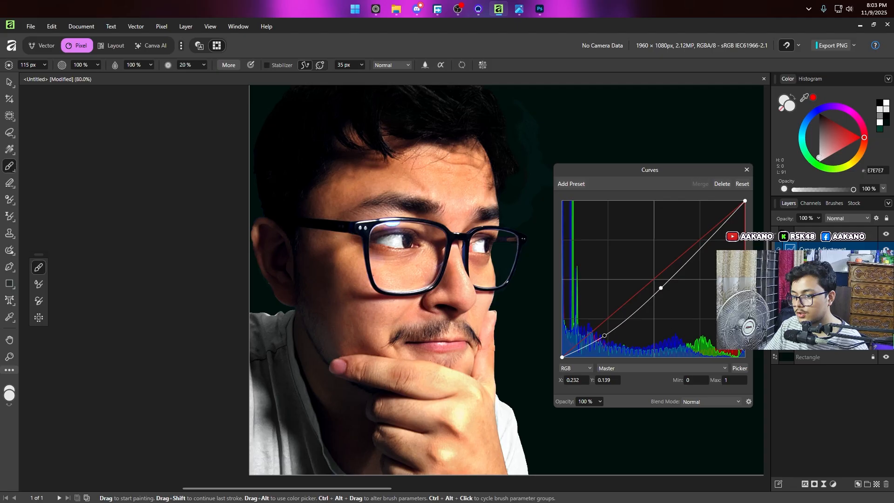
left_click(688, 259)
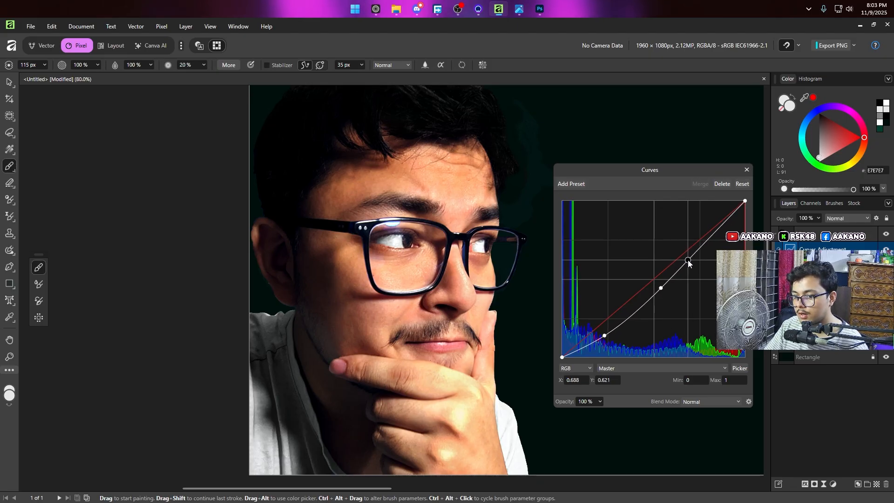
left_click(747, 169)
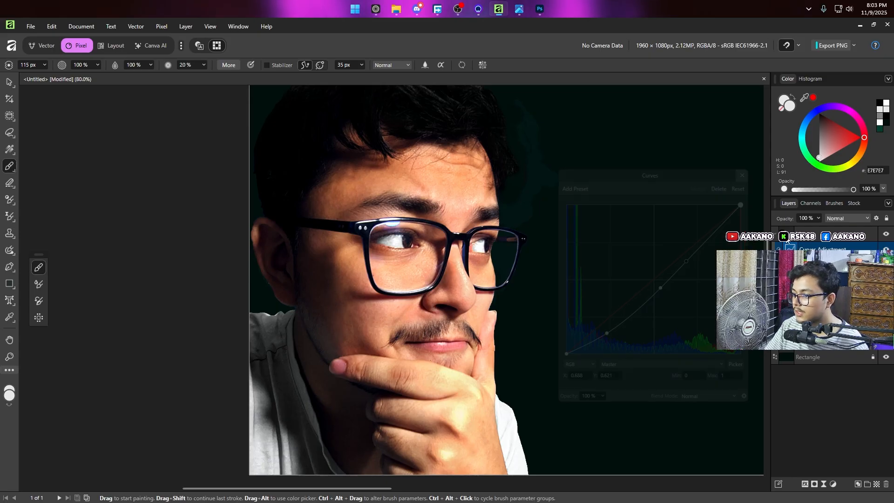
Step: Add a mask to the Curves adjustment, brush over the forehead, brows and hand at 115 px, and enlarge the brush to 231 px
left_click(814, 484)
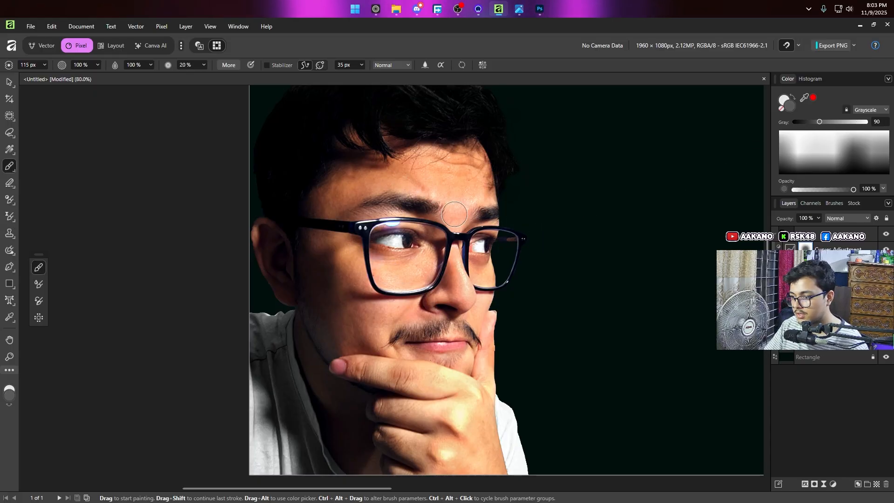
mouse_move(429, 172)
left_mouse_down()
mouse_move(399, 182)
mouse_move(497, 196)
left_mouse_up()
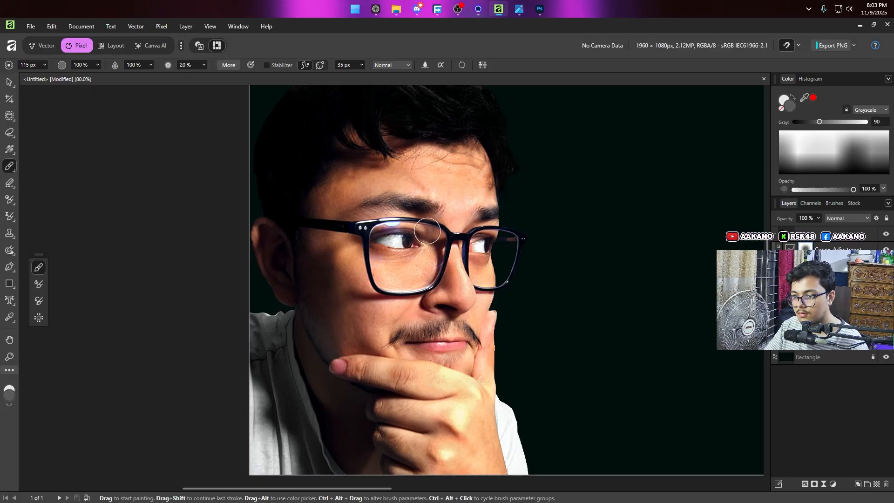
scroll(486, 326, "down", 3)
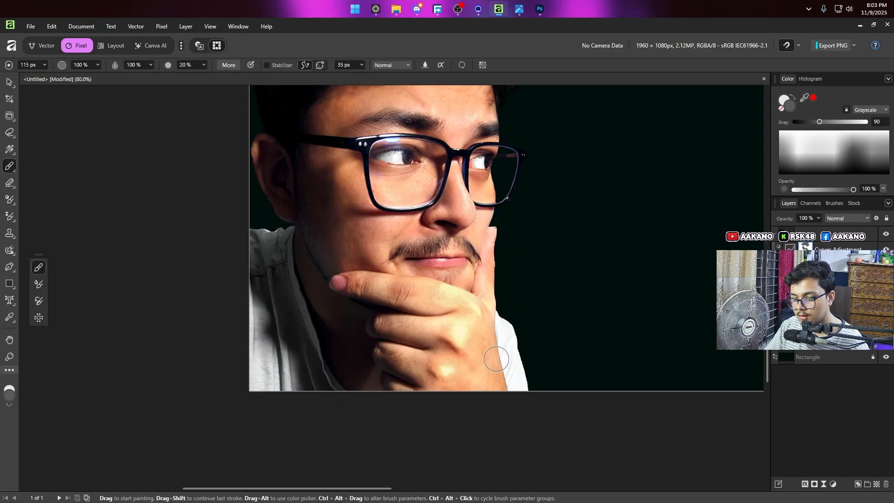
mouse_move(434, 381)
left_mouse_down()
mouse_move(432, 390)
mouse_move(437, 311)
left_mouse_up()
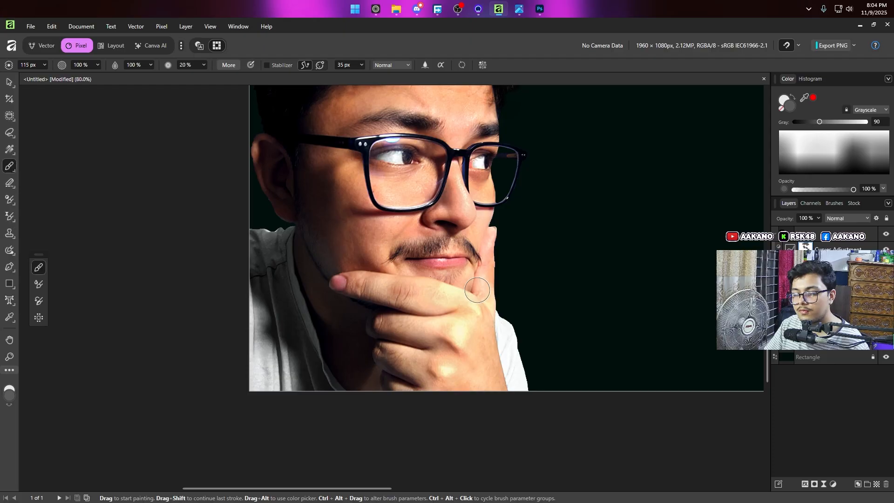
scroll(499, 267, "up", 3)
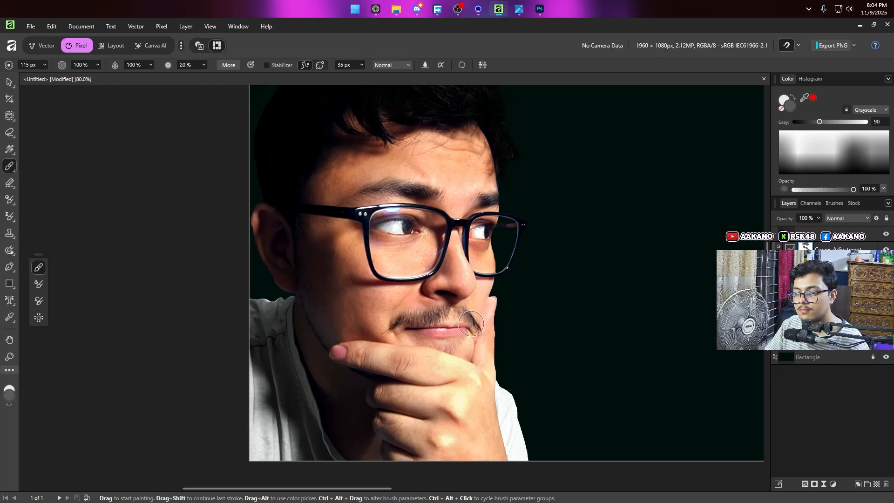
key("bracketright")
key("bracketright")
key("bracketright")
key("bracketright")
key("bracketright")
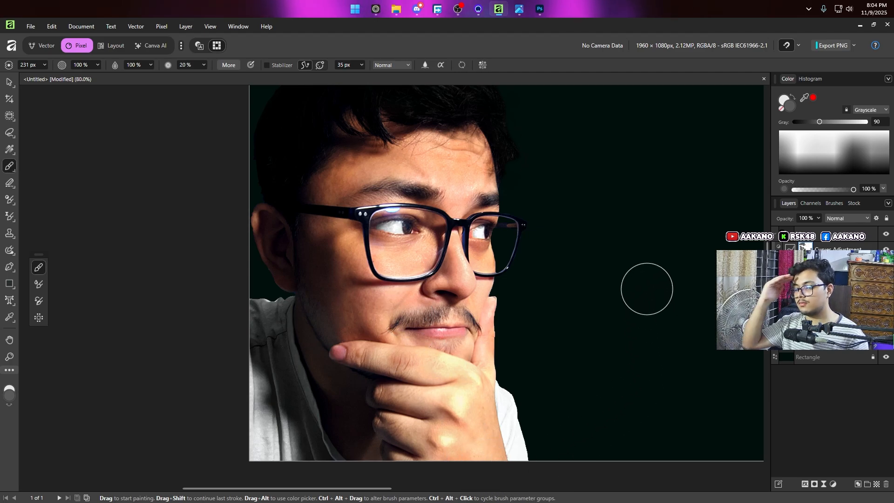
Step: Compare the graded portrait with a preview of the 62-1.png reference thumbnail
scroll(569, 310, "down", 4)
scroll(552, 299, "up", 1)
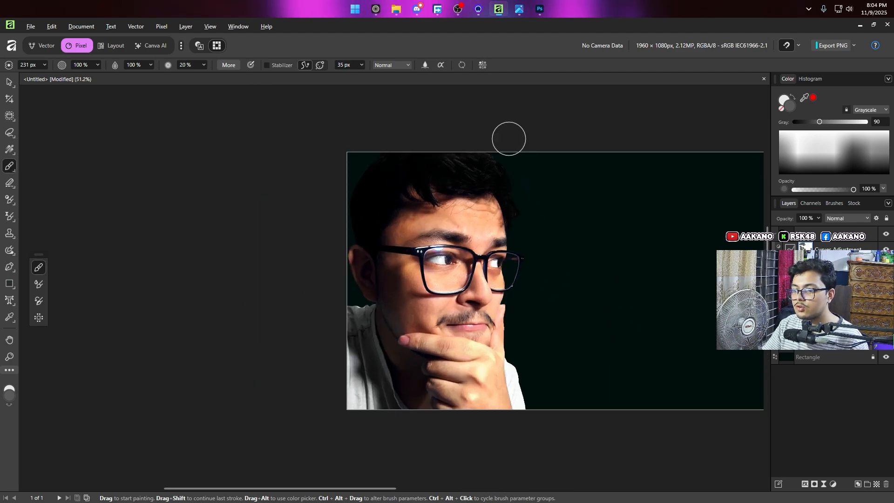
mouse_move(514, 5)
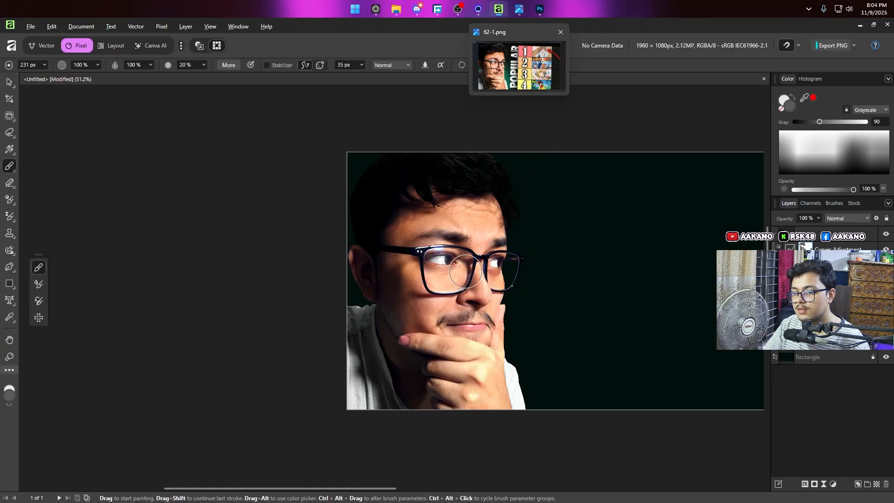
scroll(456, 322, "up", 2)
Step: Add a live Multi Band Sharpen filter to kk.png with base radius about 0.4 px, 3 bands, band range 1 and contrast 0.24
key("v")
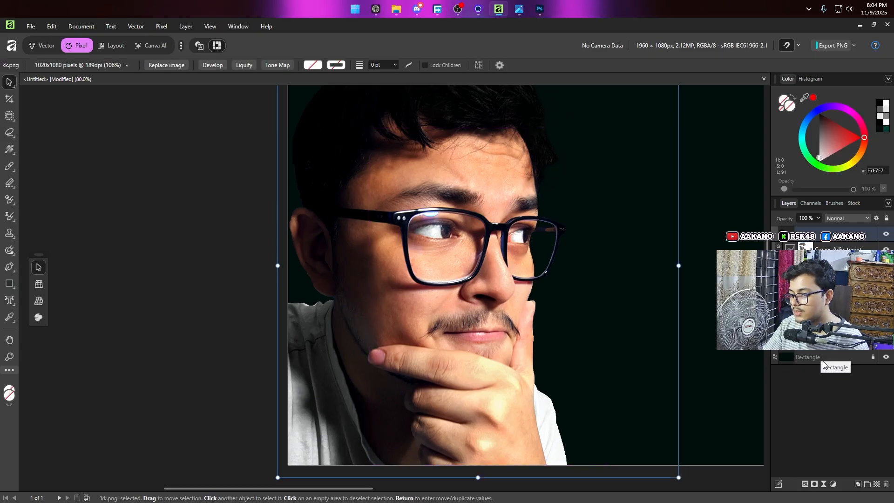
left_click(835, 483)
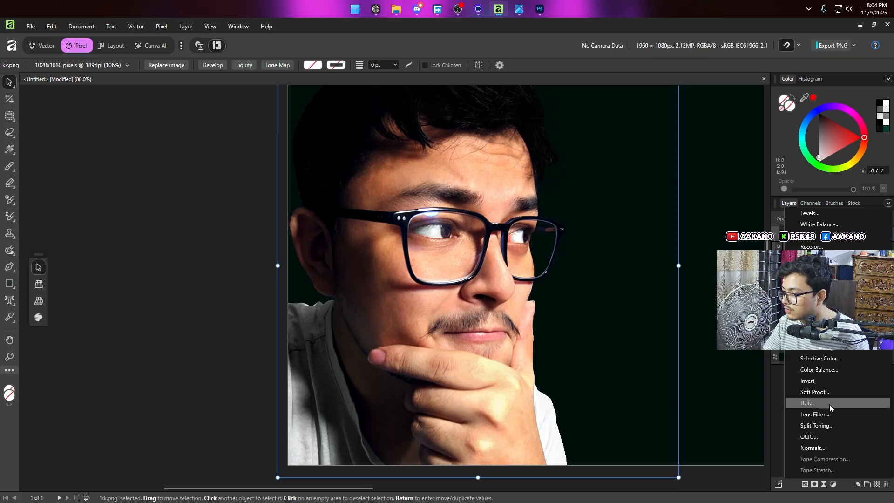
left_click(824, 485)
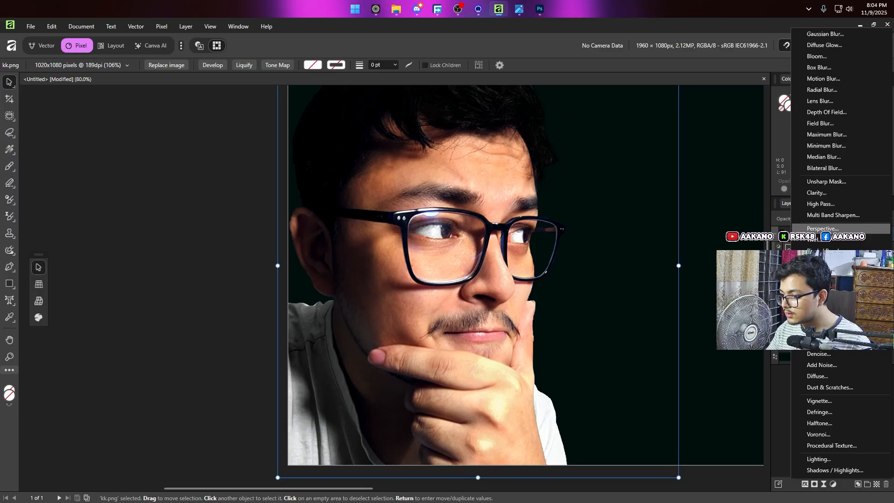
left_click(840, 215)
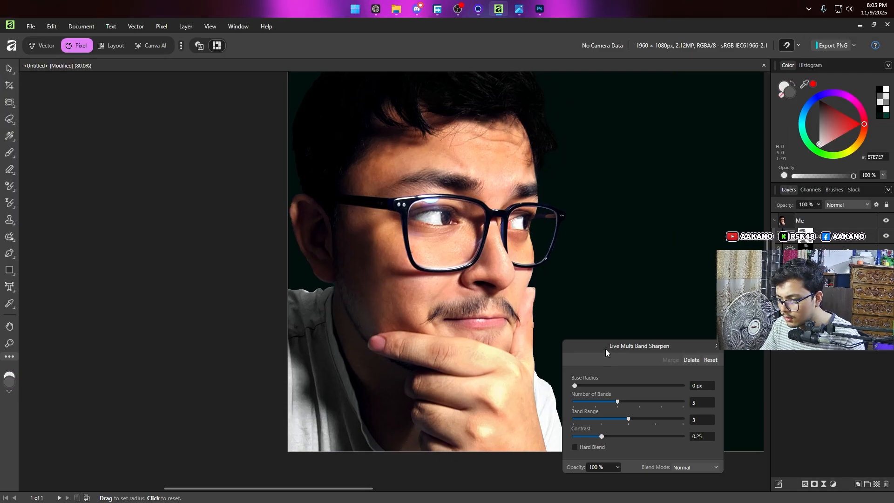
left_click_drag(606, 348, 618, 262)
left_click_drag(590, 298, 672, 330)
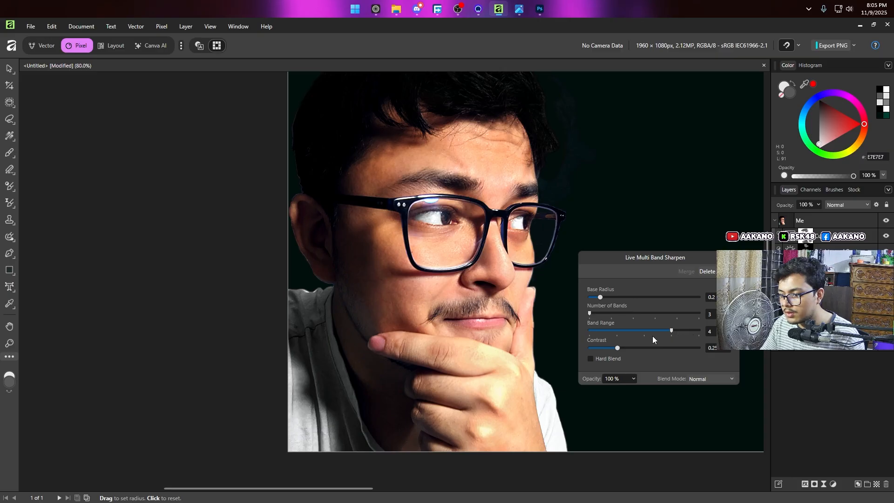
mouse_move(618, 348)
left_mouse_down()
mouse_move(703, 347)
mouse_move(621, 348)
left_mouse_up()
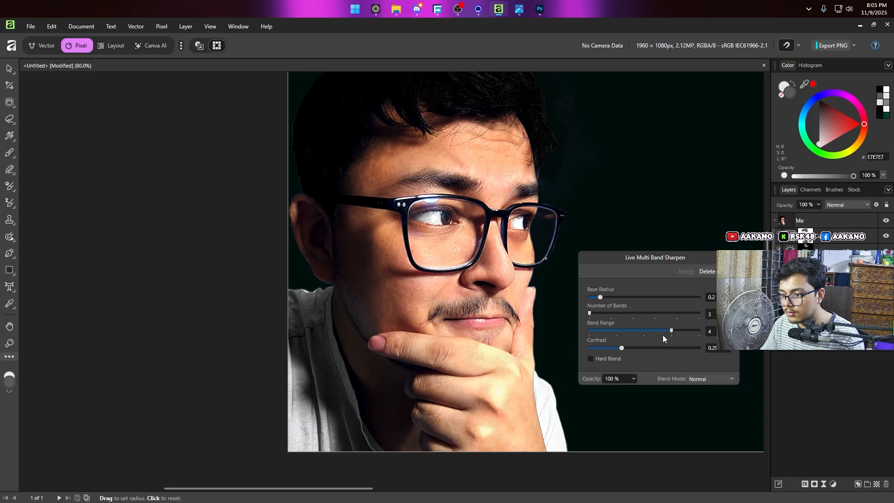
left_click_drag(672, 330, 644, 331)
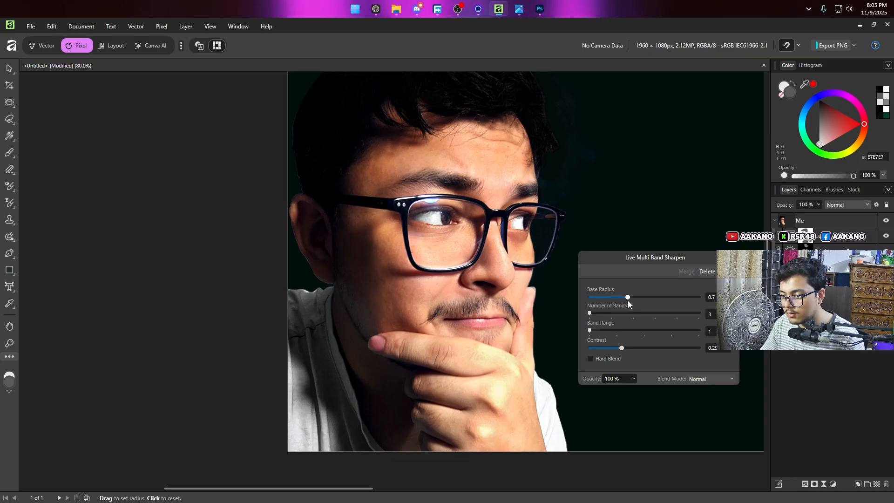
mouse_move(628, 300)
left_mouse_down()
mouse_move(688, 295)
mouse_move(614, 304)
left_mouse_up()
mouse_move(622, 348)
left_mouse_down()
mouse_move(639, 348)
mouse_move(617, 354)
left_mouse_up()
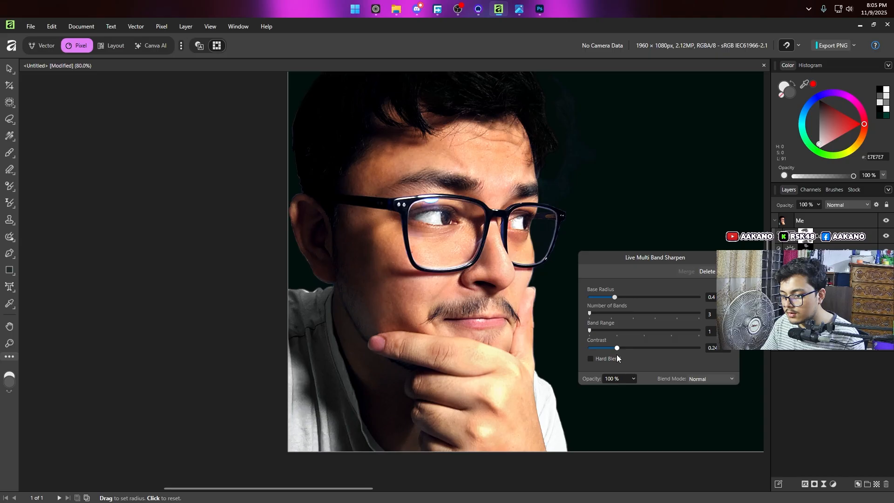
key("v")
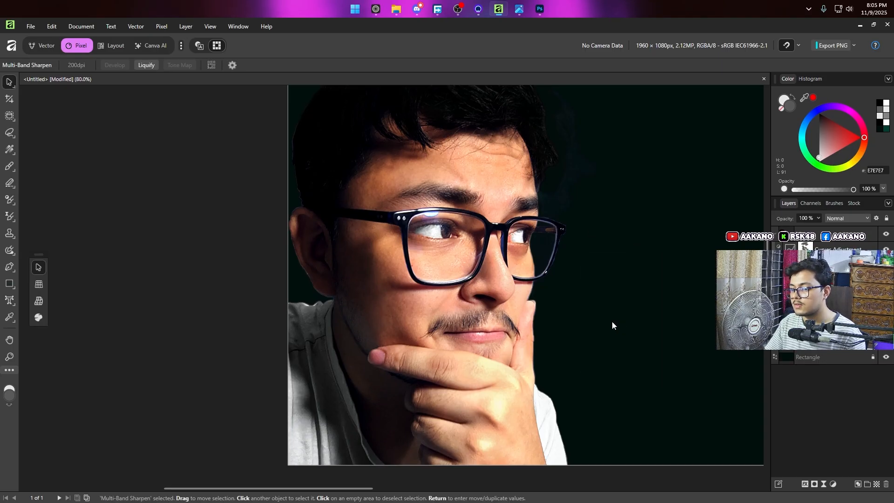
Step: Apply Create Clipping Mask to the portrait's Exposure adjustment
scroll(471, 276, "up", 2)
scroll(471, 275, "down", 2)
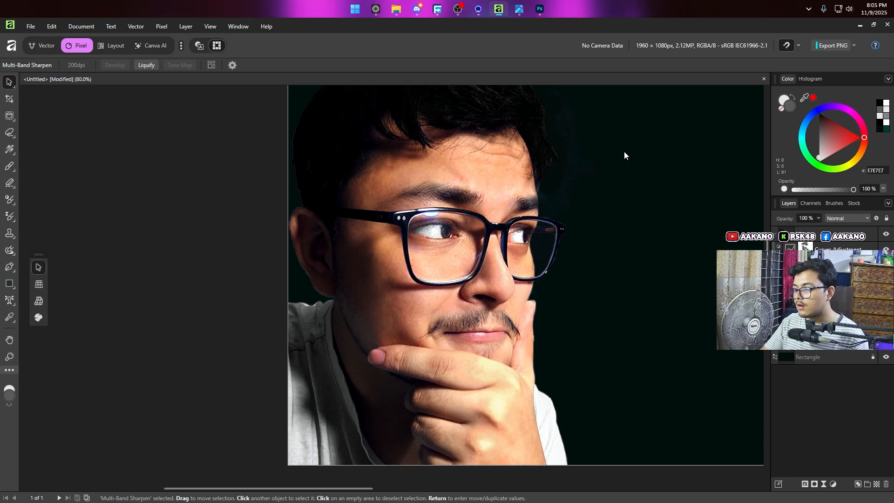
left_click(805, 235)
key("alt")
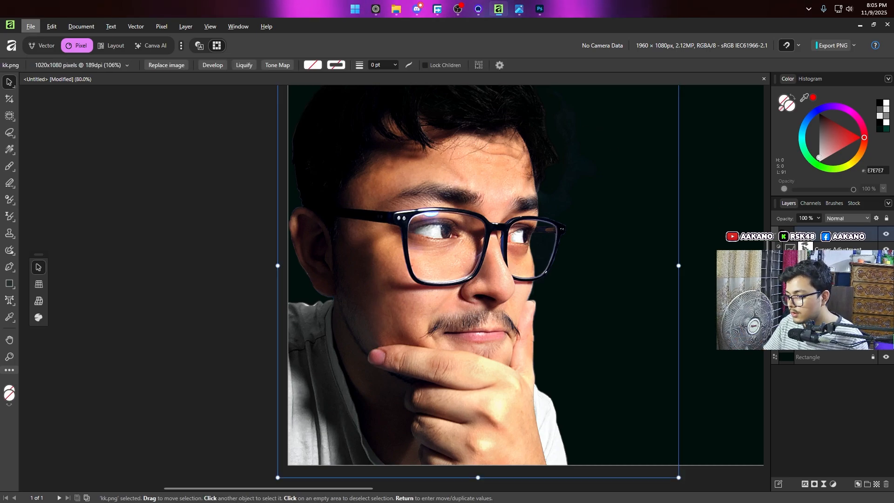
left_click(834, 264)
right_click(833, 263)
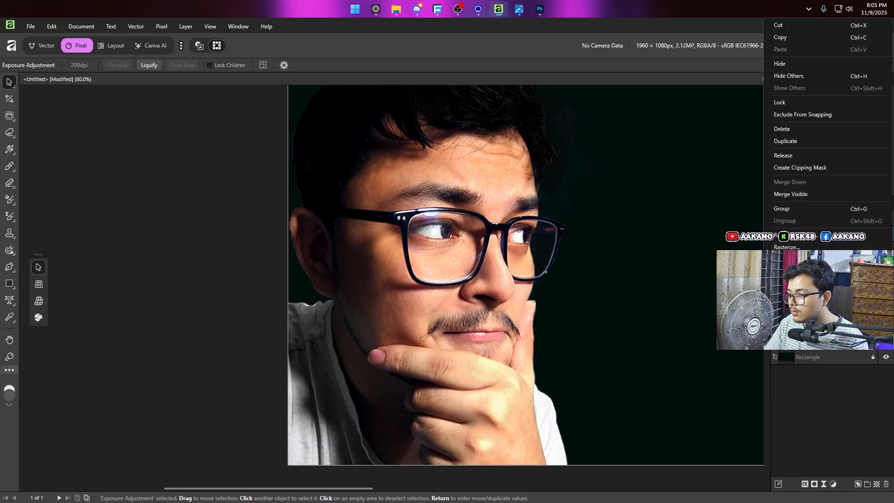
scroll(829, 260, "down", 4)
scroll(812, 158, "up", 3)
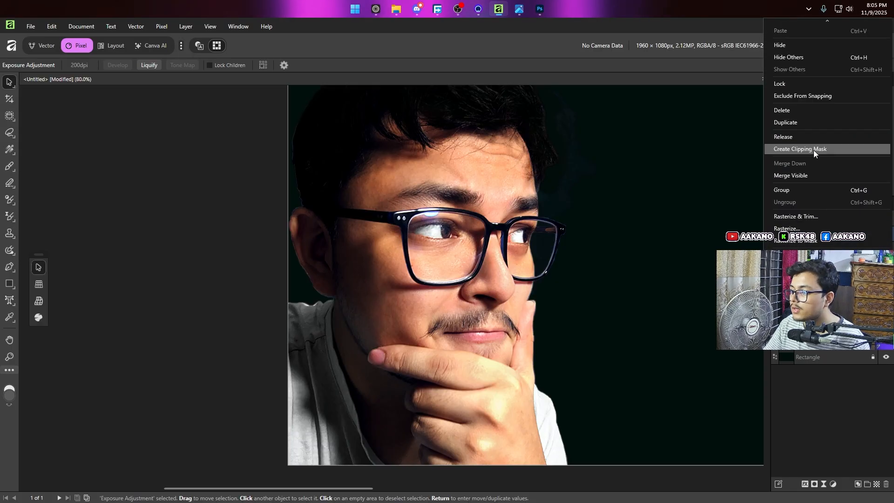
left_click(814, 149)
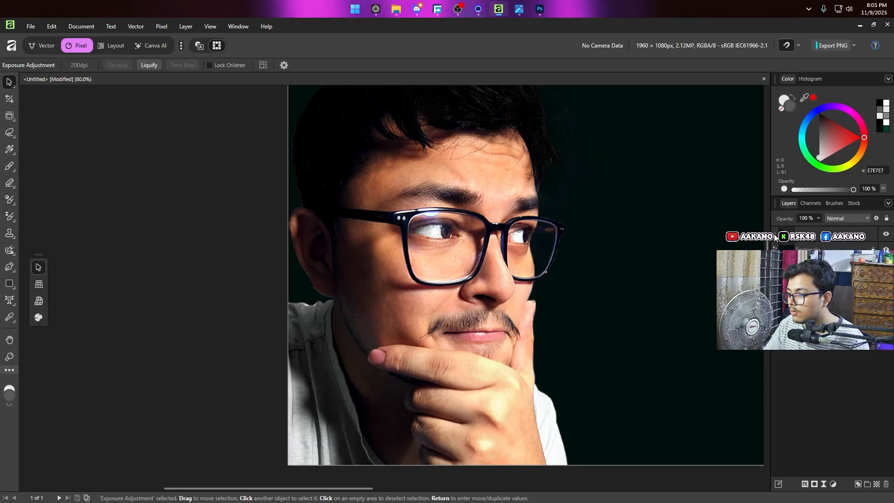
Step: Apply Create Clipping Mask to the portrait's Color Balance and Brightness / Contrast adjustments
scroll(359, 281, "down", 3)
scroll(309, 258, "up", 3)
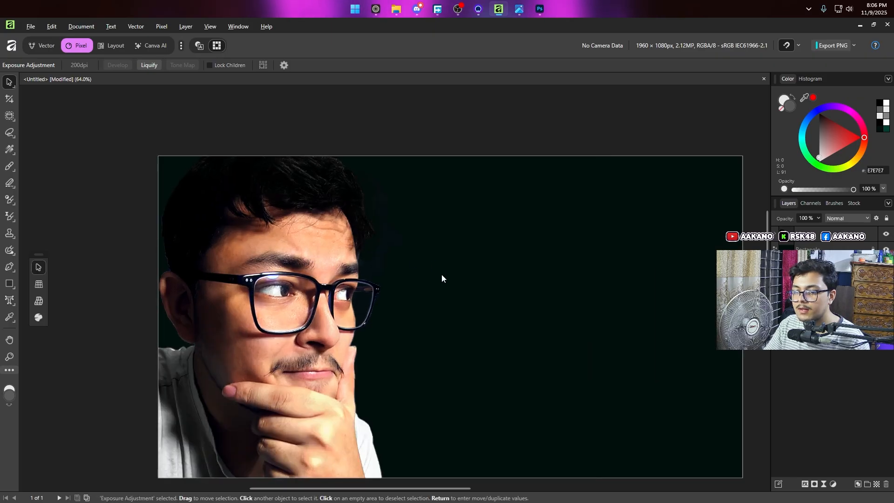
scroll(454, 270, "down", 2)
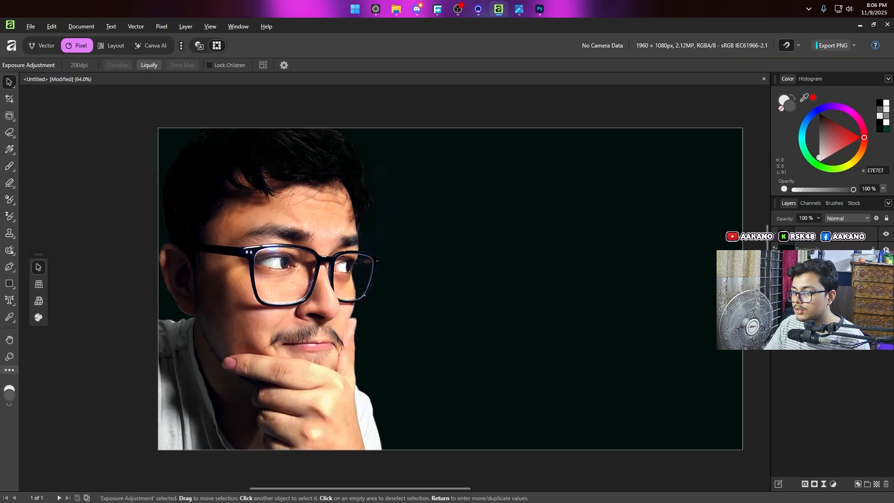
left_click(773, 239)
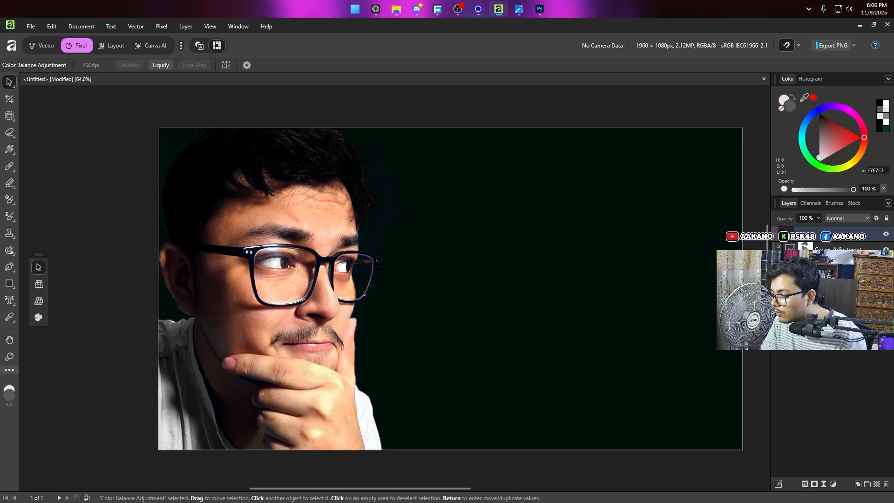
left_click(836, 280)
left_click(836, 295)
right_click(836, 296)
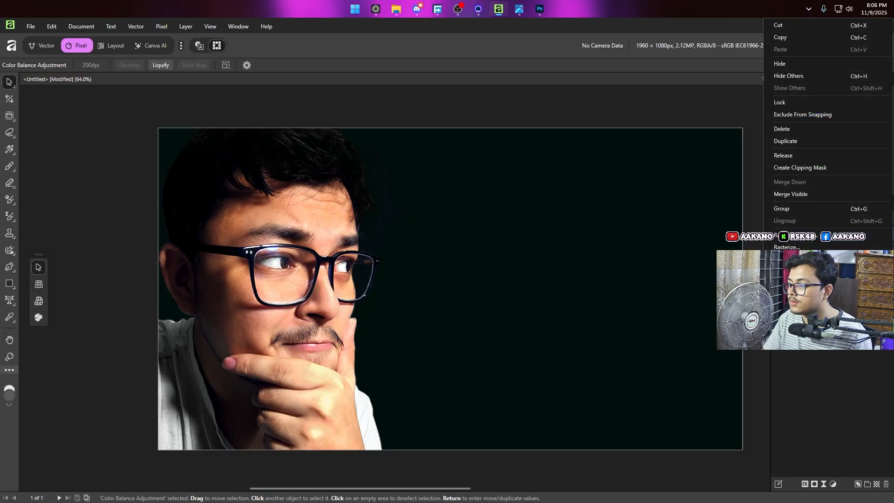
left_click(824, 169)
right_click(831, 281)
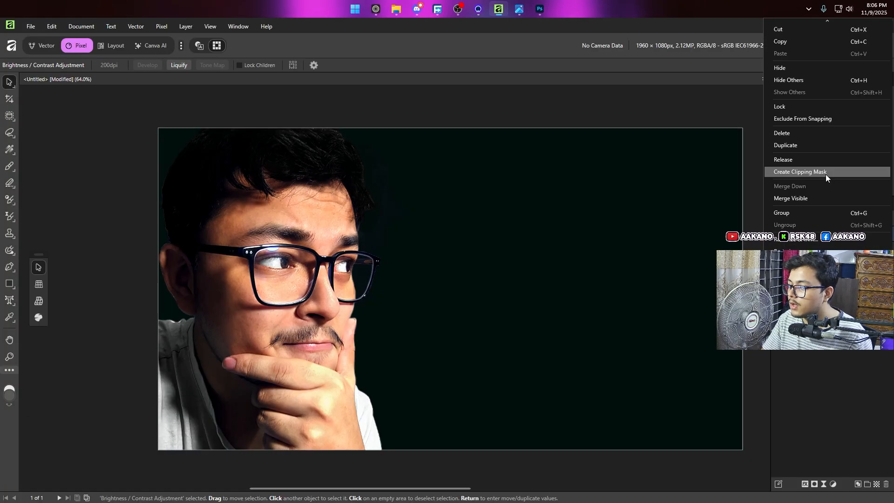
left_click(826, 173)
Step: Clip the Vibrance, Brightness / Contrast and Curves adjustments to the kk.png portrait
right_click(830, 238)
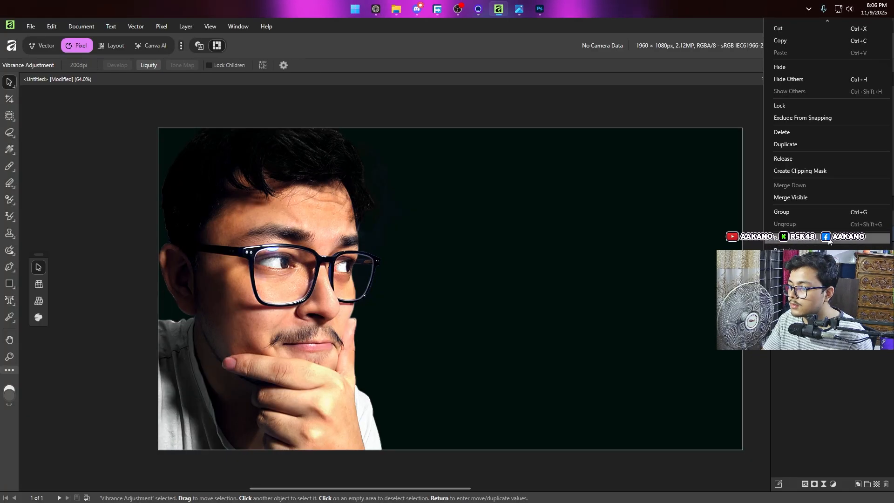
left_click(825, 172)
right_click(831, 281)
left_click(824, 168)
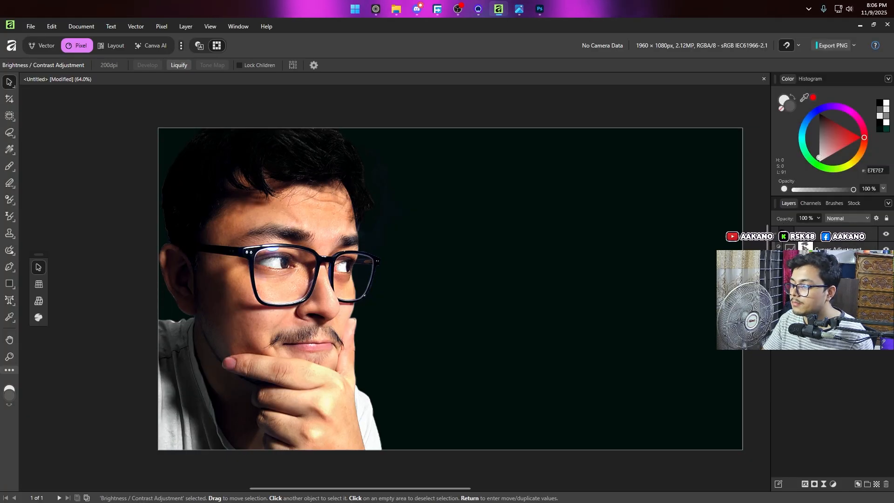
right_click(832, 250)
left_click(816, 407)
left_click(832, 251)
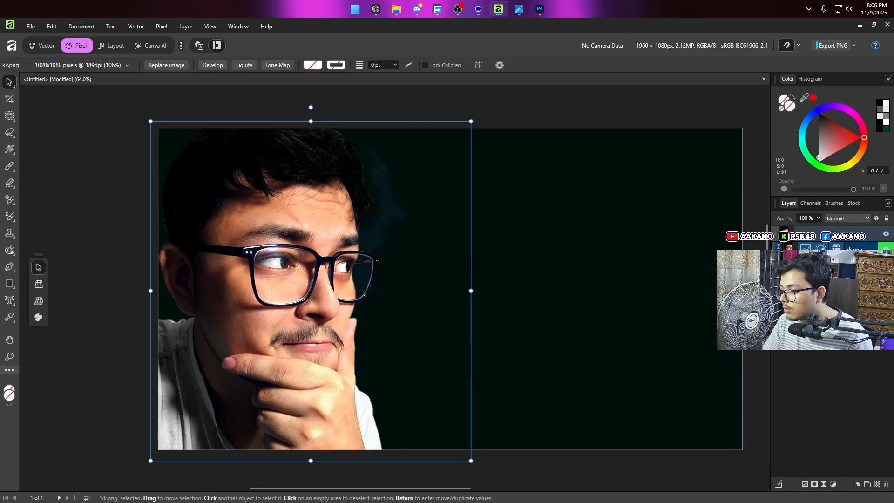
left_click(489, 298)
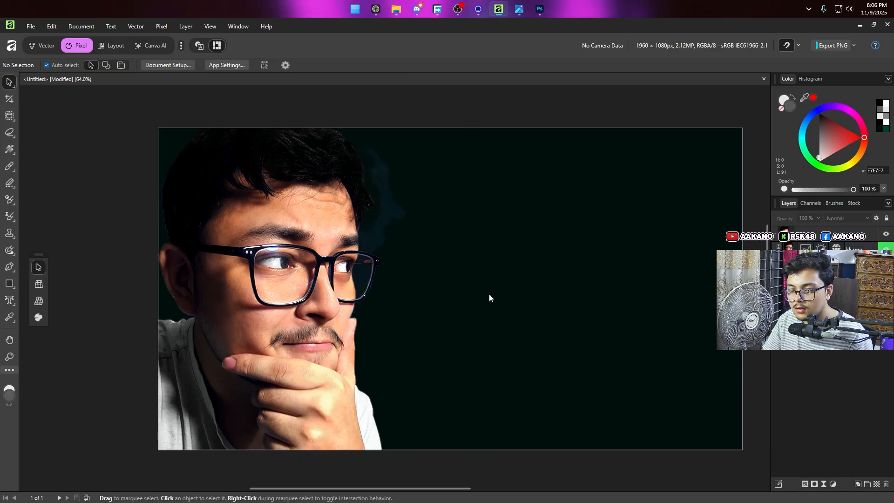
Step: Undo and restore the clipping of the Curves adjustment, and examine the dark background beside the hair
scroll(353, 287, "up", 5)
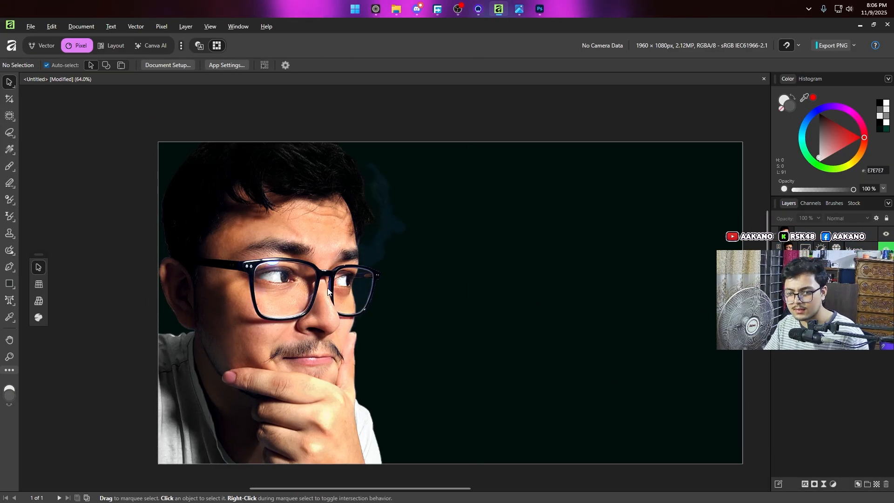
scroll(298, 317, "down", 3)
left_click(297, 312)
key("ctrl+z")
key("ctrl+z")
key("ctrl+z")
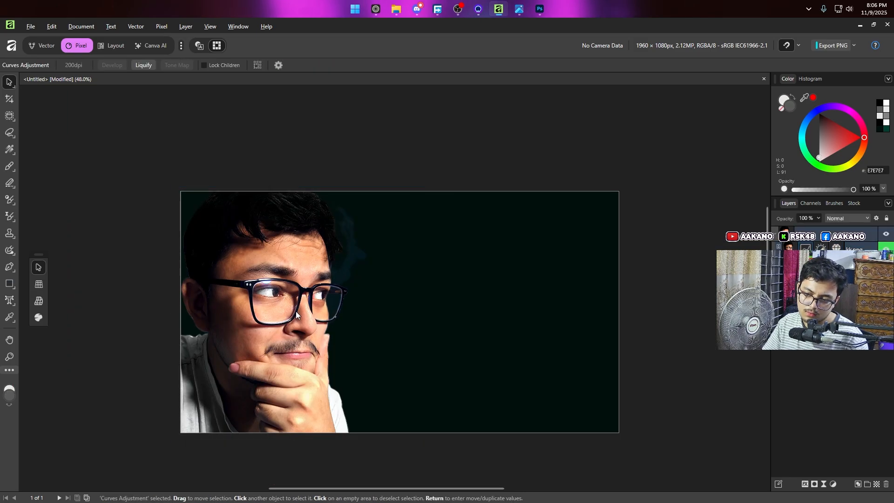
key("ctrl+z")
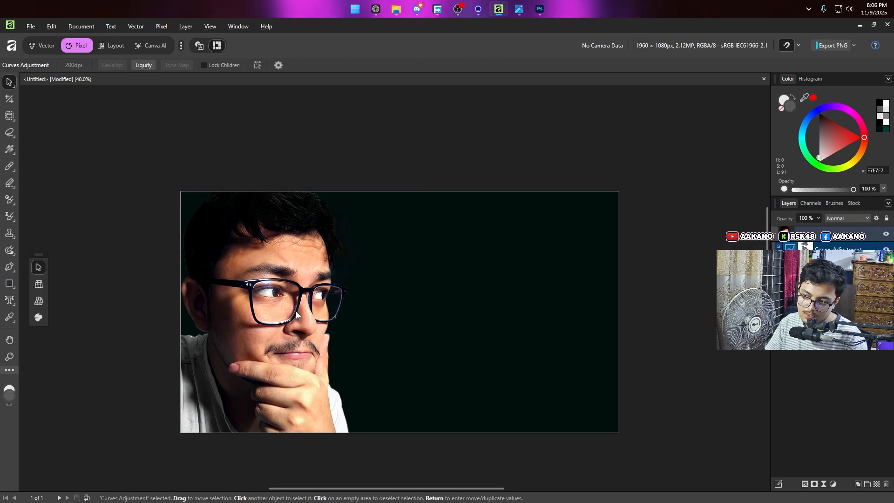
scroll(350, 352, "up", 8)
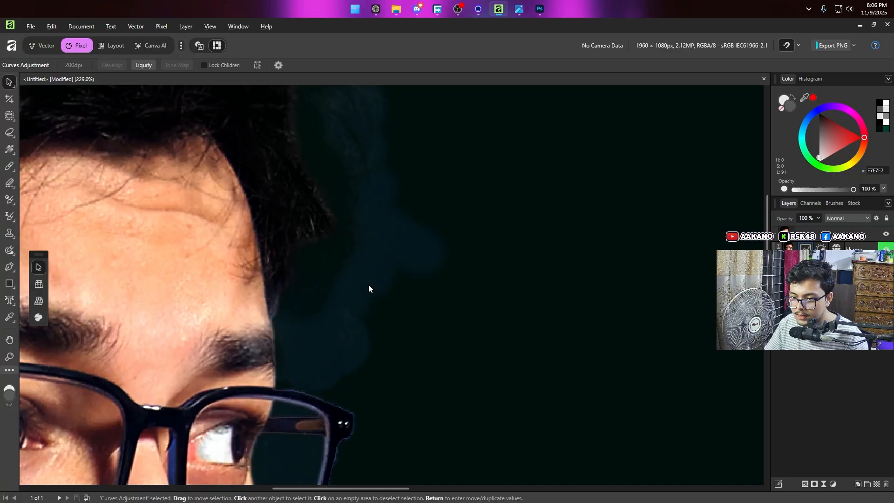
Step: Try moving the kk.png portrait toward the middle of the canvas, undo the move, and check the background around its edges
scroll(378, 312, "down", 7)
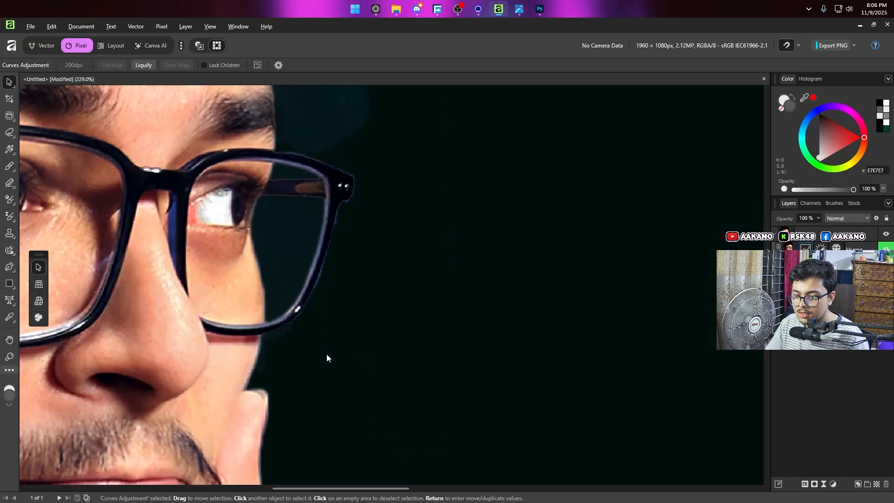
scroll(328, 353, "down", 8)
scroll(347, 211, "up", 2)
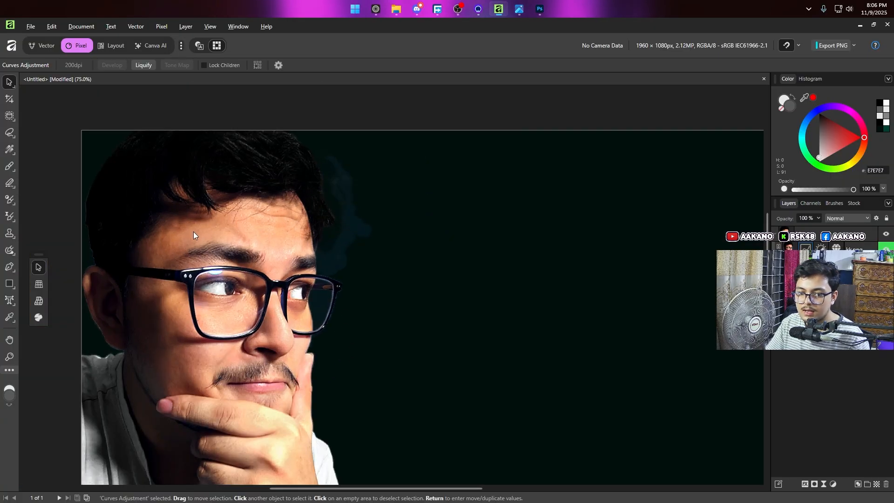
left_click_drag(215, 256, 427, 278)
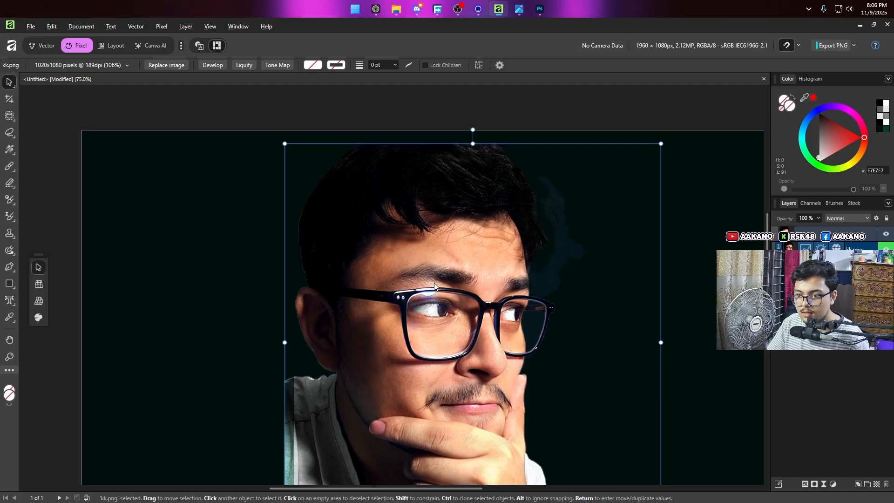
key("ctrl+z")
scroll(328, 230, "up", 4)
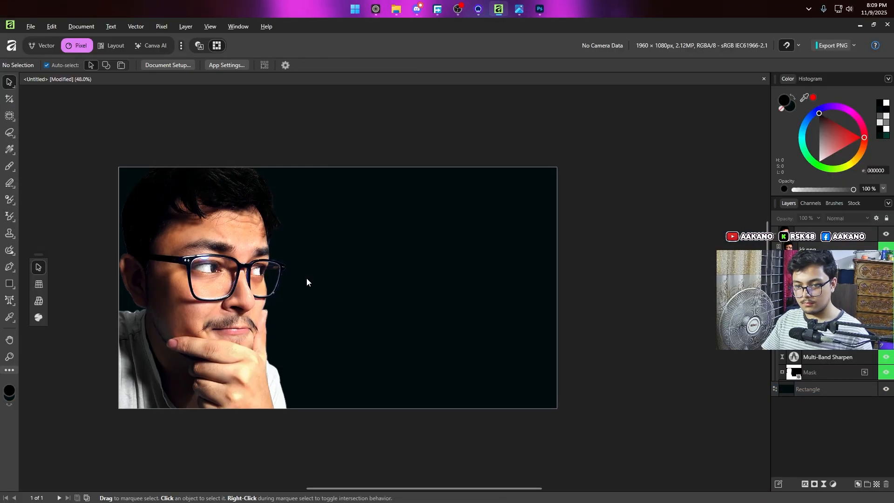
scroll(306, 278, "up", 1)
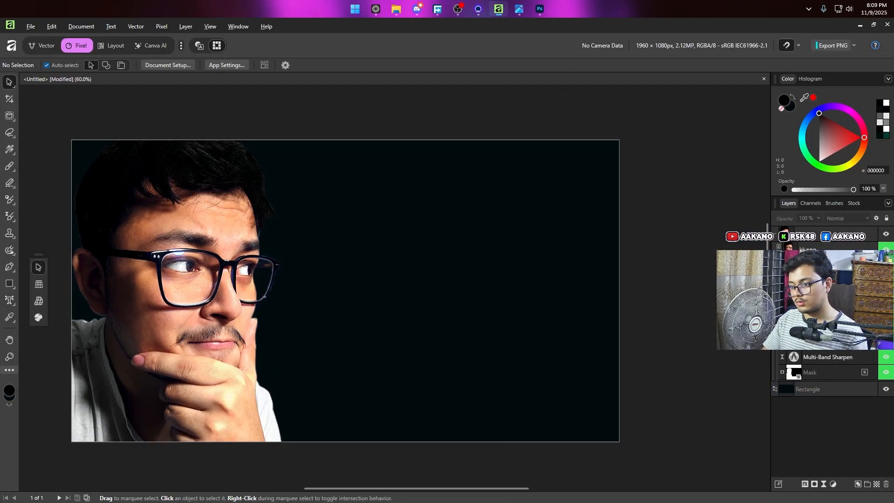
Step: Add a new pixel layer directly above the dark background rectangle
left_click(778, 254)
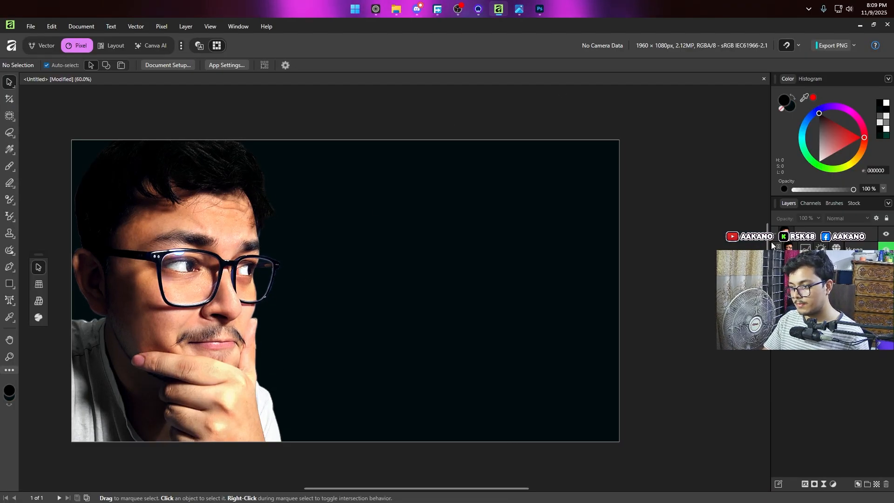
left_click(613, 275)
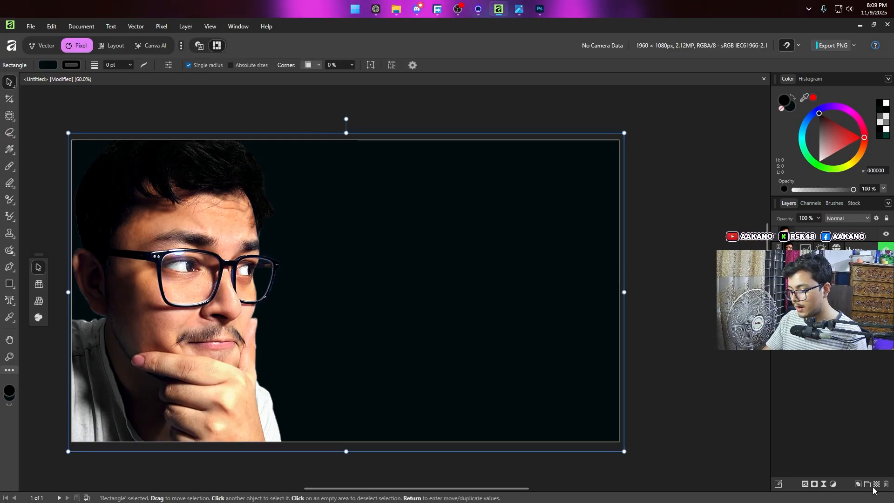
left_click(877, 488)
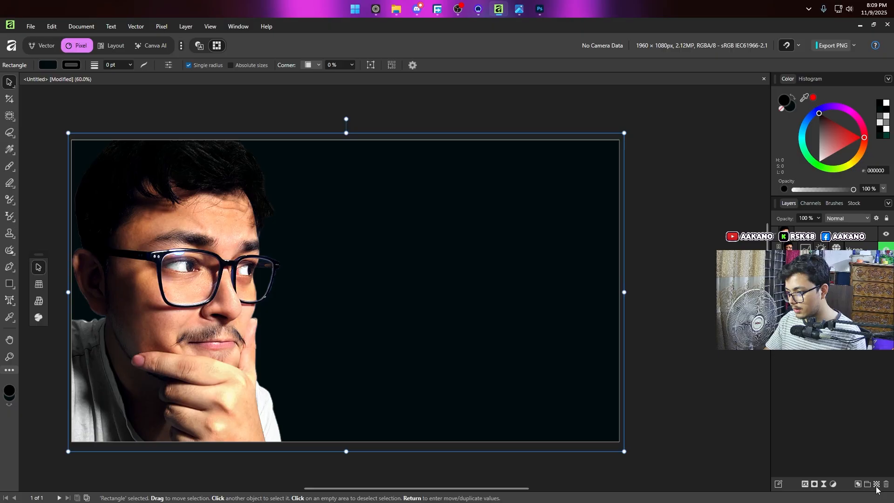
Step: Set up the Paint Brush with a width of 700 px and a hardness of 0%
key("b")
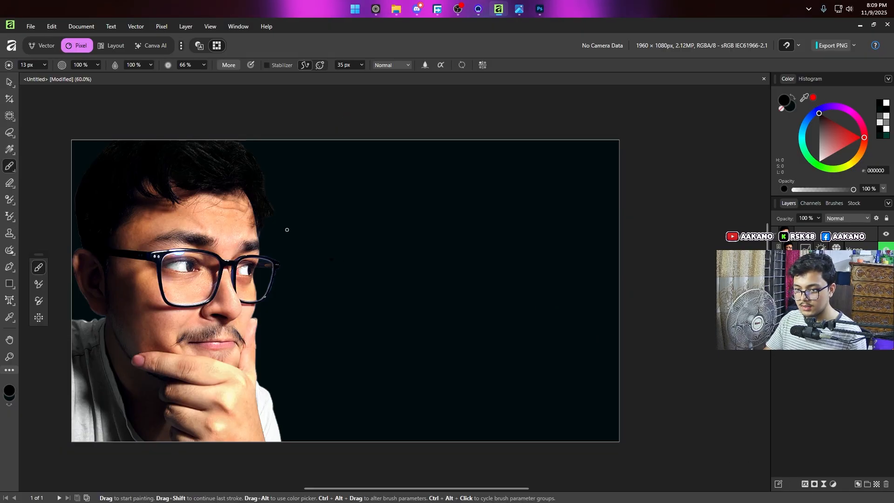
key("bracketright")
key("bracketright")
key("bracketright")
key("bracketright")
key("bracketright")
key("bracketright")
key("bracketright")
key("bracketright")
key("bracketright")
key("bracketright")
key("bracketleft")
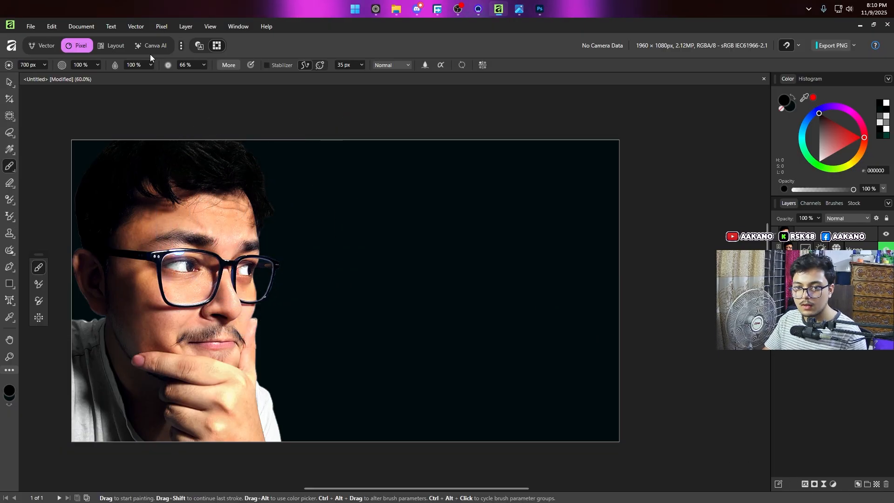
left_click(204, 65)
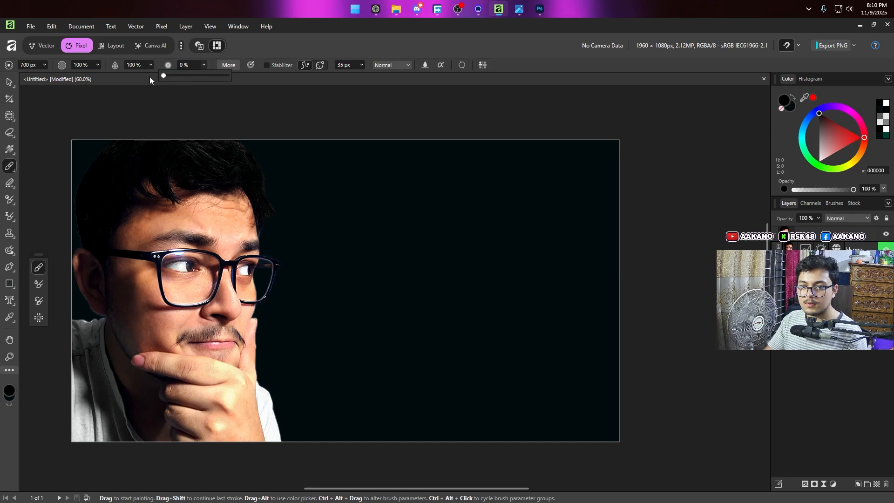
Step: Set the brush color to green 00FFAA and preview the 62-1.png reference for comparison
left_click(803, 136)
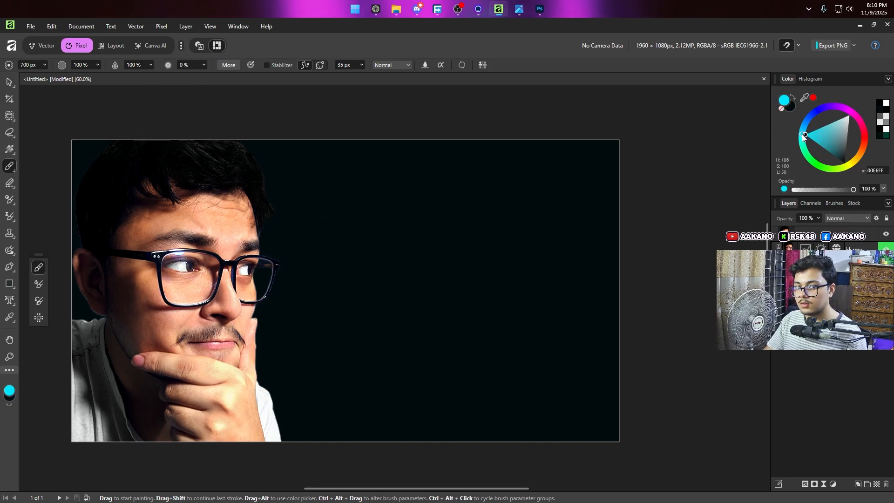
left_click_drag(803, 136, 806, 142)
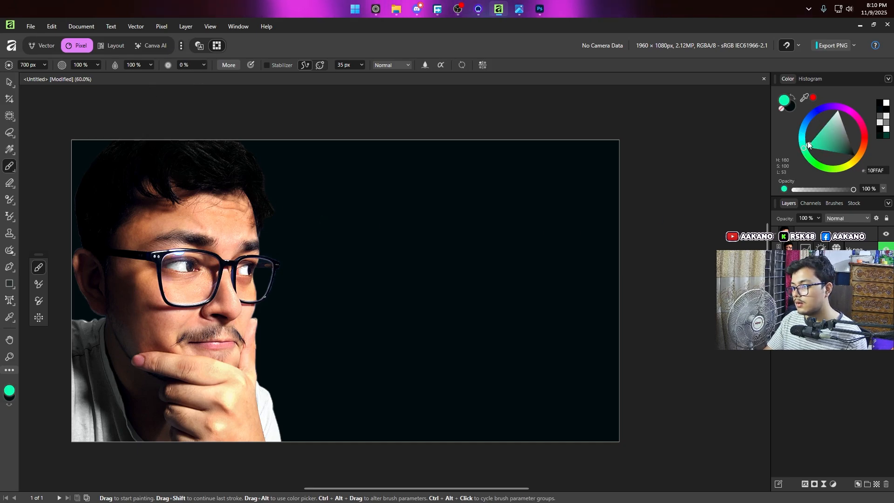
mouse_move(519, 9)
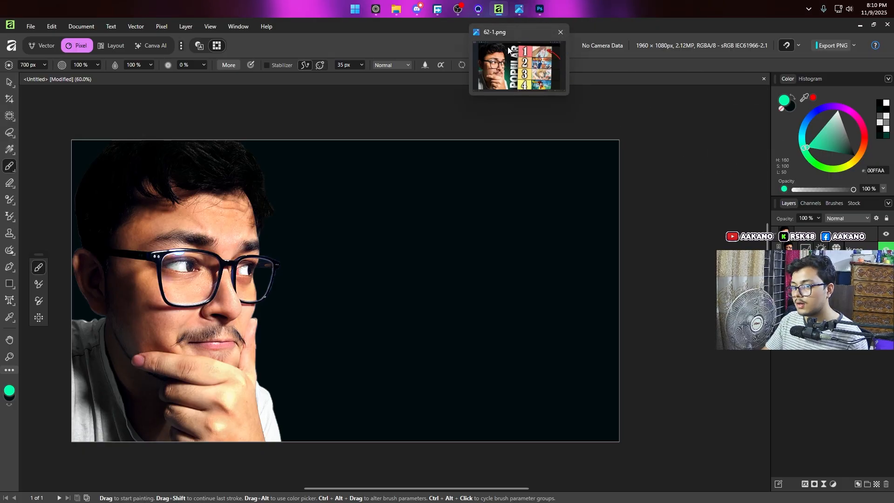
mouse_move(509, 64)
Step: Paint a large soft green glow behind the portrait's hand and chin with the brush enlarged to about 1861 px
scroll(255, 344, "down", 4)
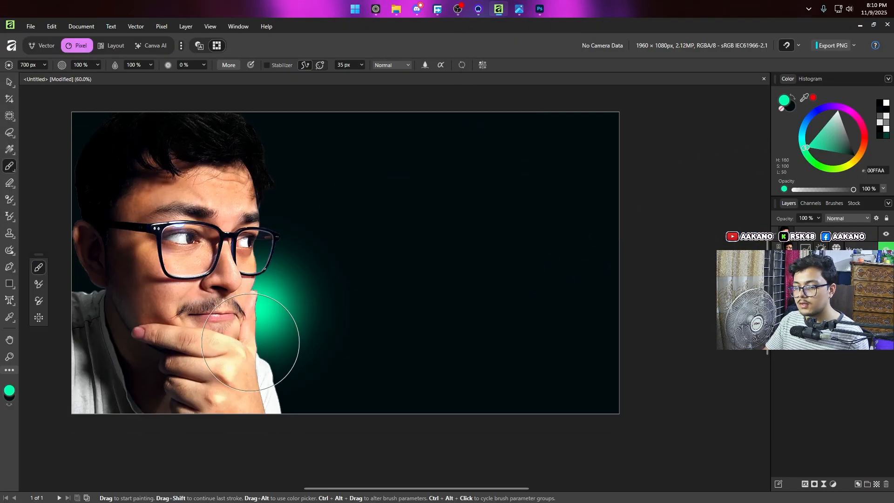
scroll(167, 321, "down", 2)
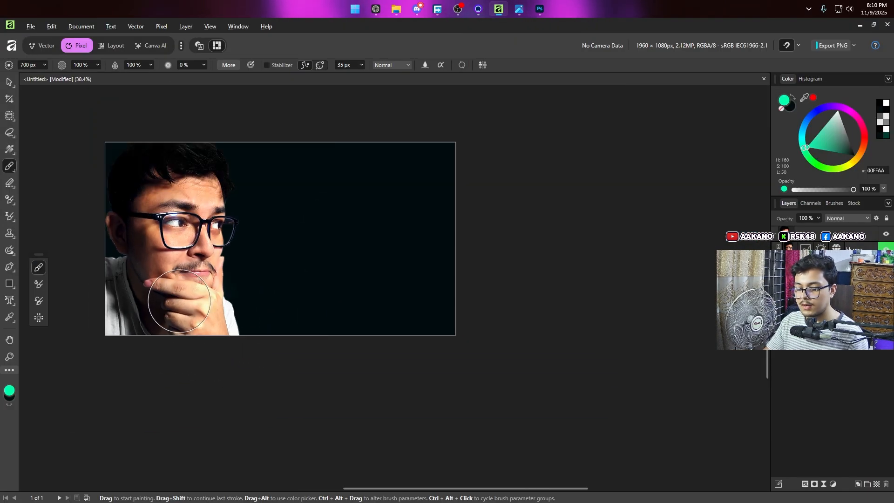
left_click(185, 299)
key("v")
Step: Compare the green glow behind the portrait with the background of the 62-1.png reference image
scroll(225, 343, "up", 3)
scroll(224, 343, "up", 1)
mouse_move(520, 13)
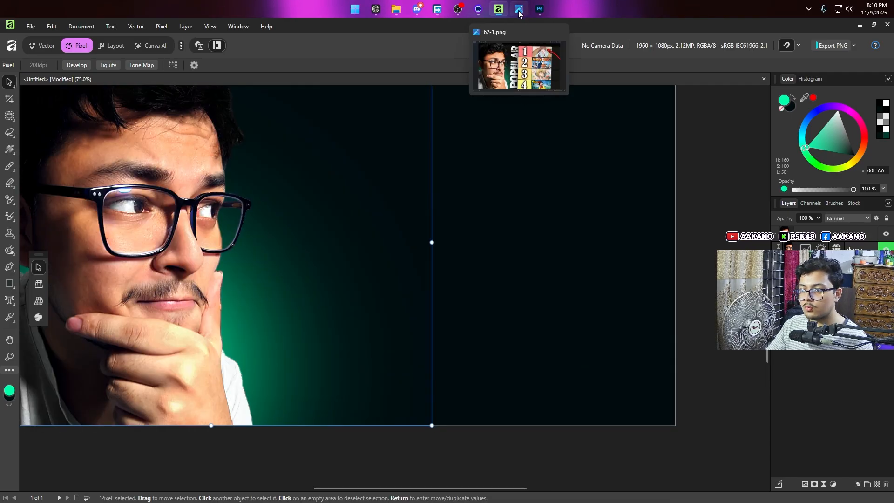
mouse_move(514, 58)
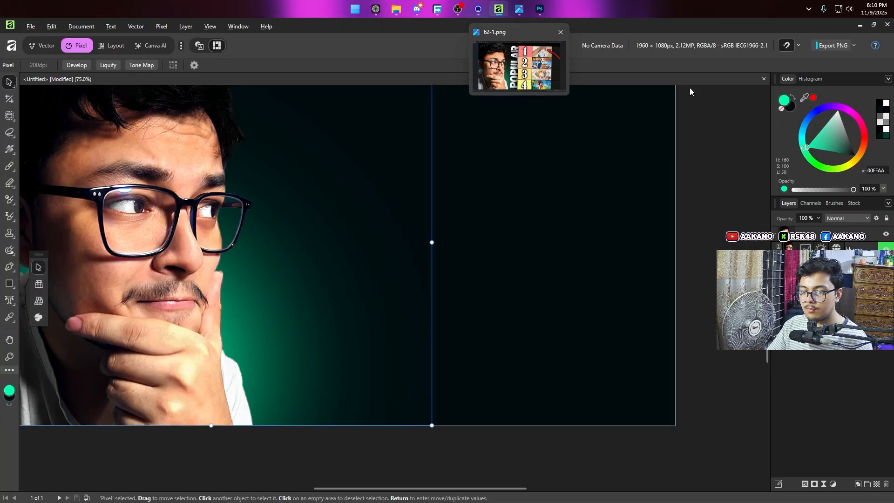
scroll(357, 344, "down", 1)
scroll(358, 356, "down", 2)
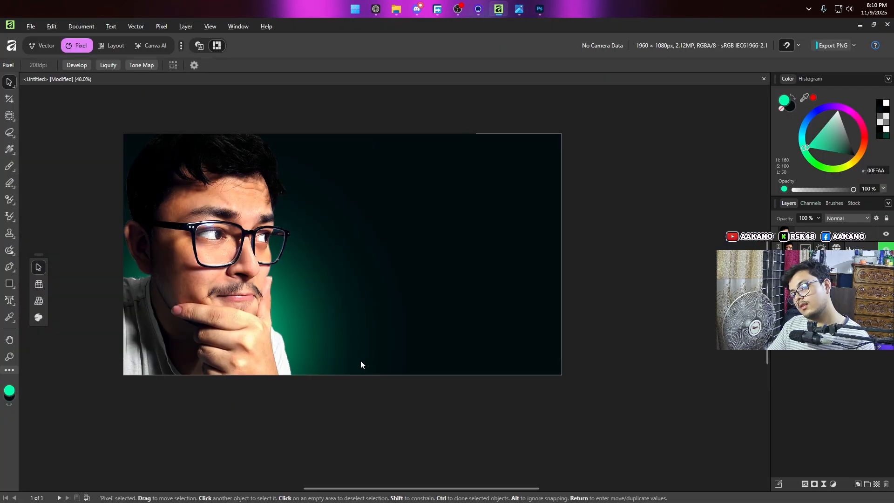
left_click(412, 421)
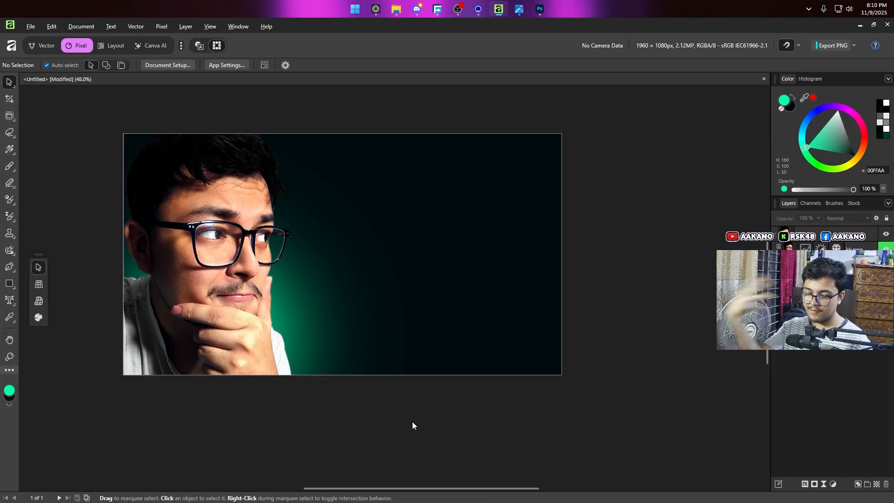
mouse_move(519, 9)
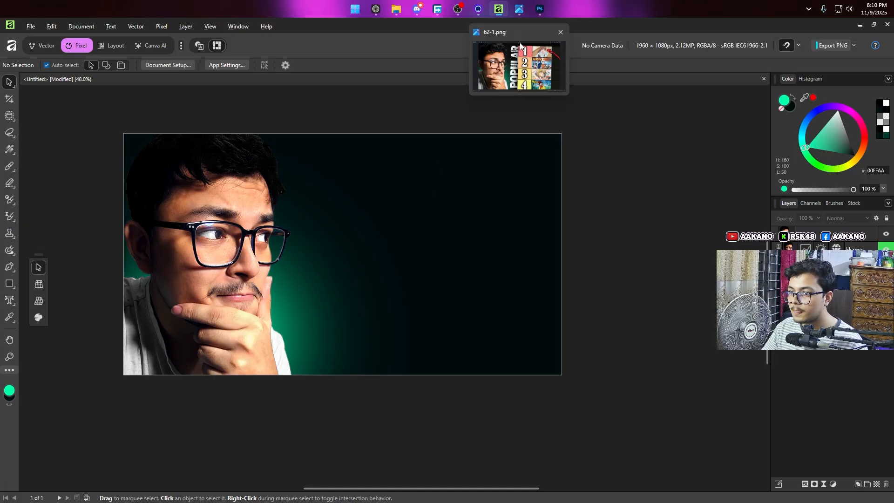
left_click(517, 52)
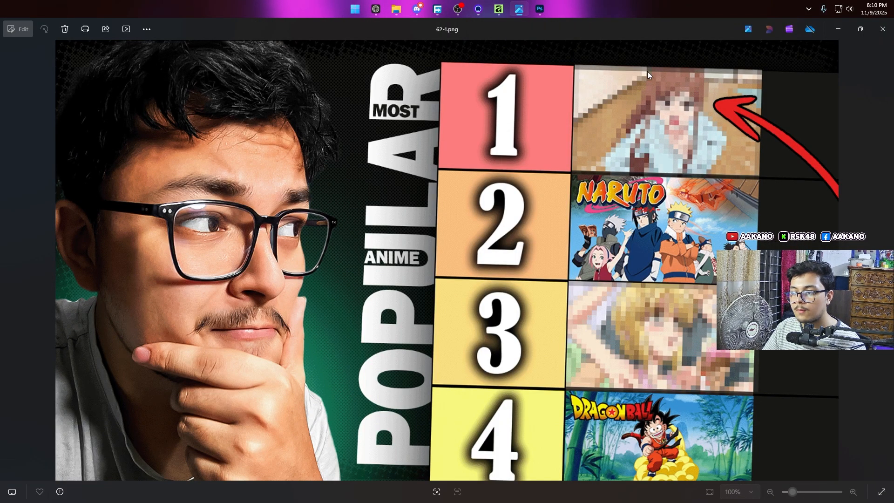
left_click(832, 30)
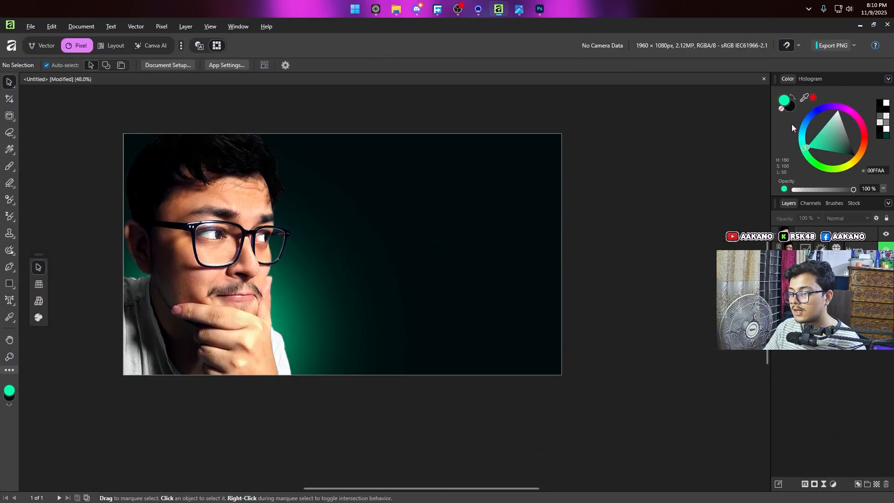
Step: Add another pixel layer above the green glow and glance through the brush library
left_click(878, 487)
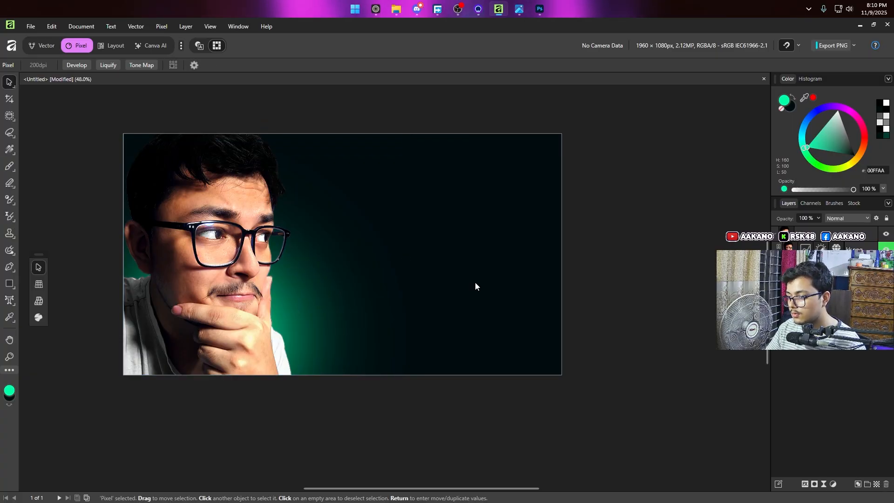
left_click(834, 203)
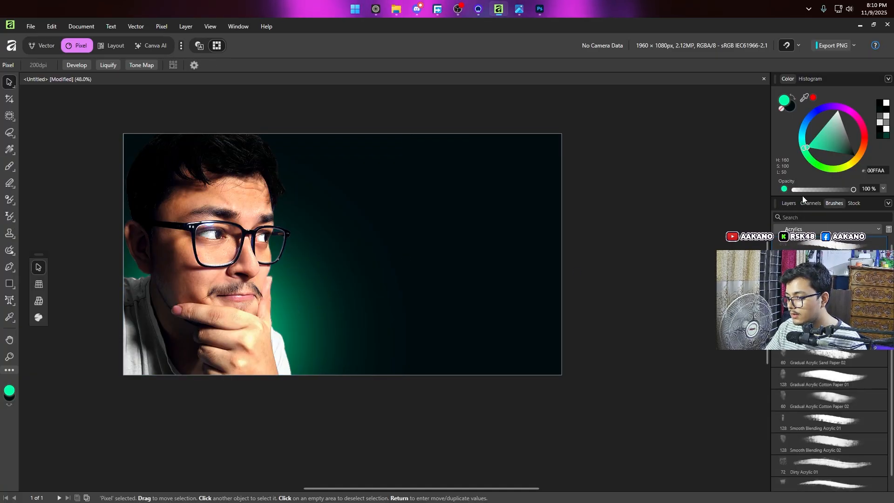
left_click(811, 202)
left_click(797, 203)
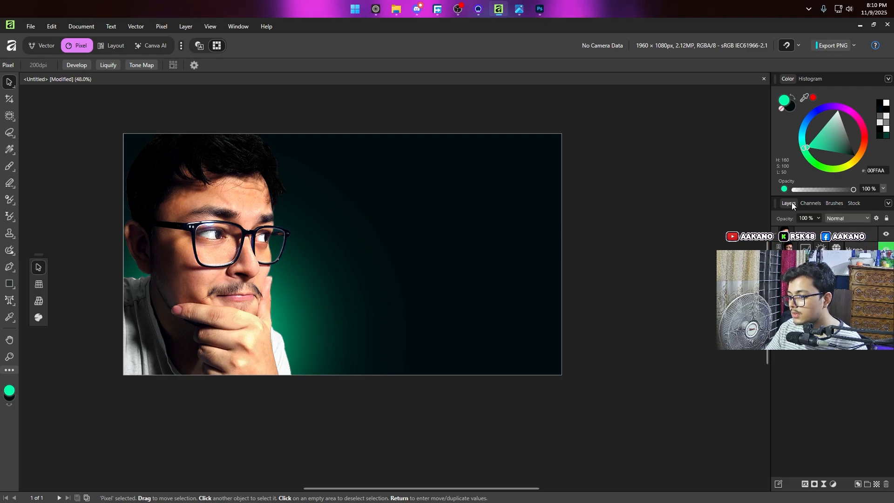
Step: Lock the dark background rectangle so it cannot be moved
left_click(320, 208)
left_click(509, 214)
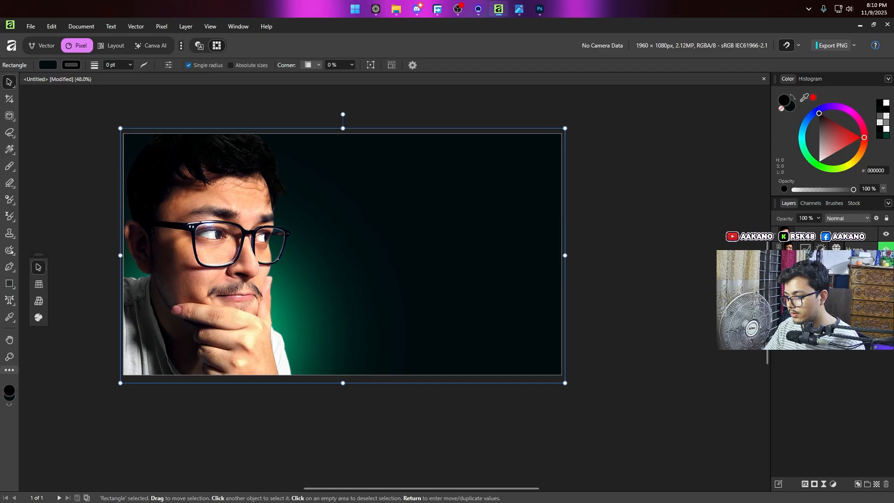
key("ctrl+l")
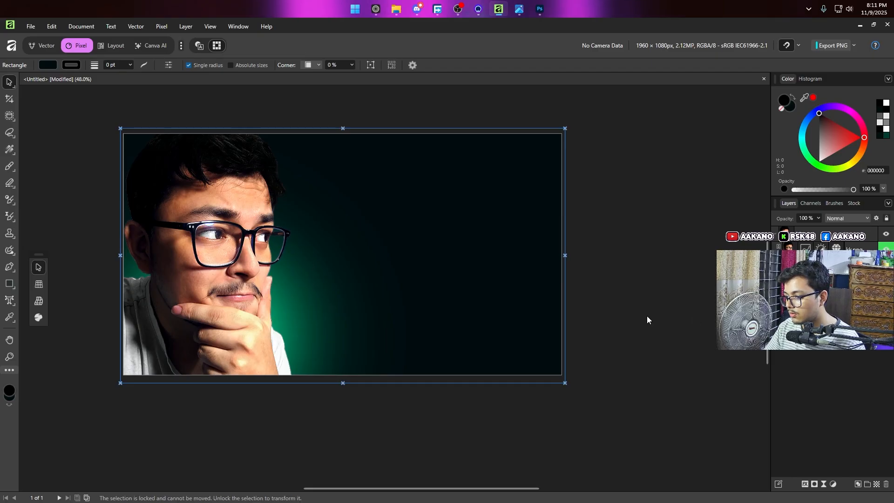
Step: Browse the Acrylics brushes available for the Paint Brush
key("b")
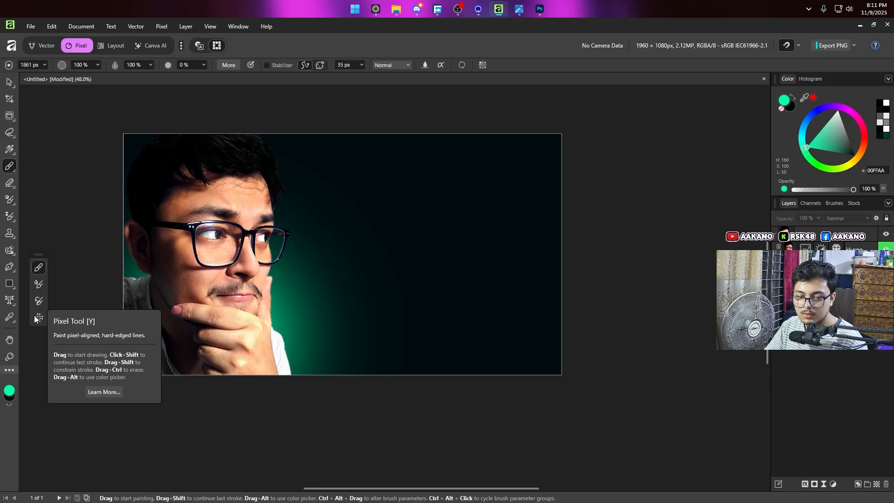
left_click(834, 204)
scroll(853, 463, "down", 1)
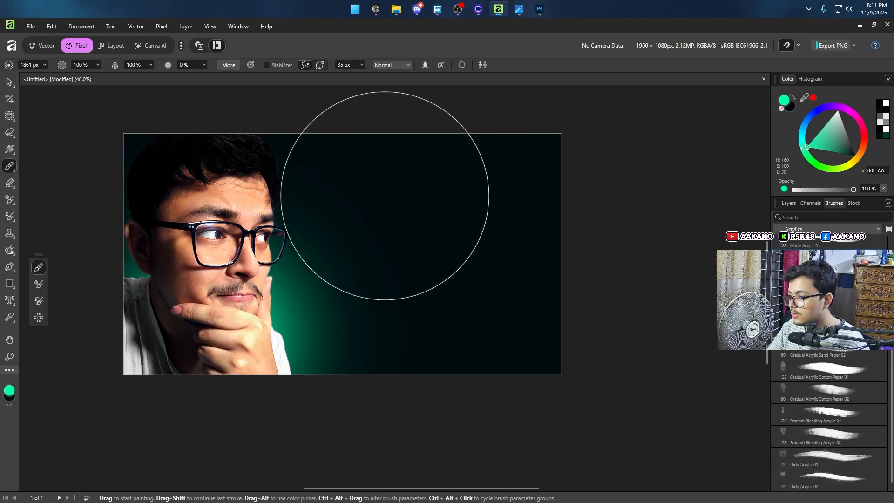
scroll(383, 186, "up", 2)
mouse_move(378, 4)
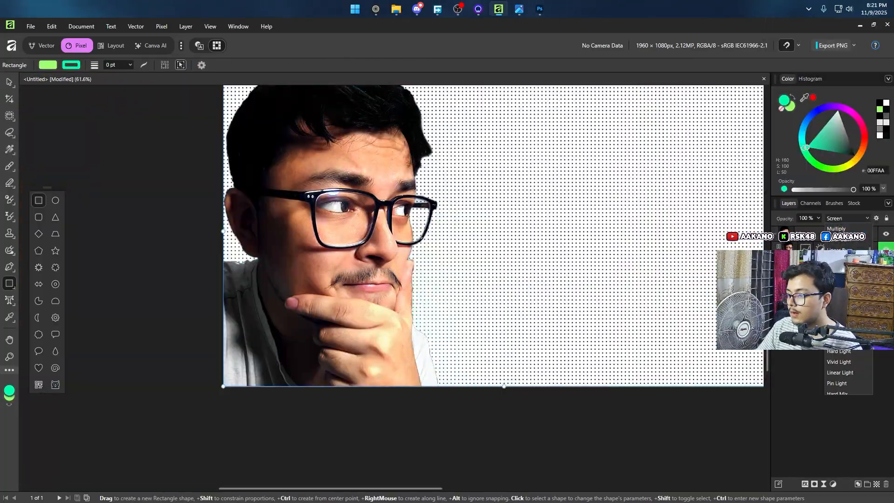
Step: Set the blend mode of the dotted pattern layer to Multiply so it blends into the green glow
left_click(839, 229)
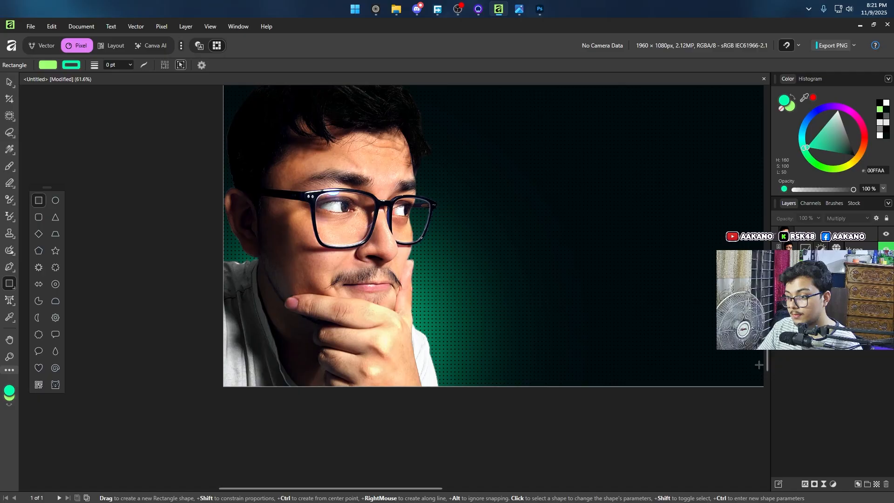
scroll(489, 338, "up", 2)
scroll(489, 338, "up", 3)
scroll(459, 381, "down", 4)
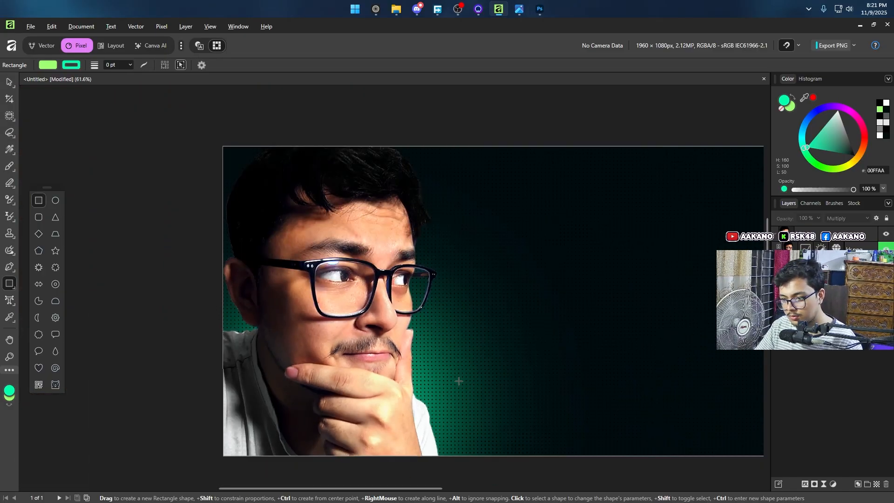
Step: Paint black on the dotted pattern layer's mask with a large brush, 972 px and then 1478 px, to fade the dots beside the portrait
scroll(459, 381, "up", 1)
scroll(587, 362, "down", 2)
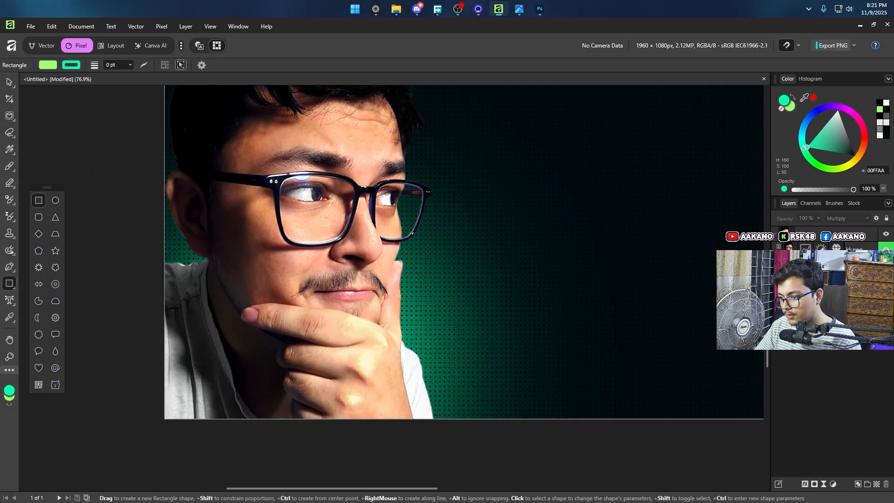
left_click(829, 415)
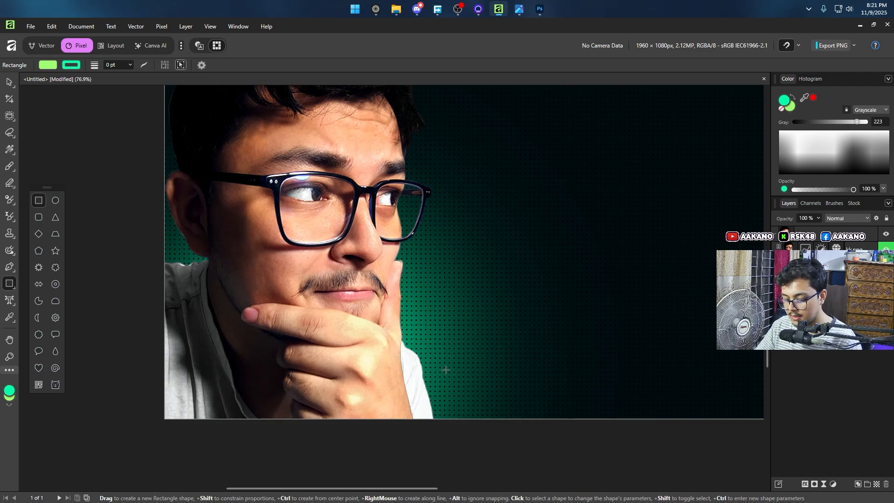
key("b")
scroll(279, 358, "down", 2)
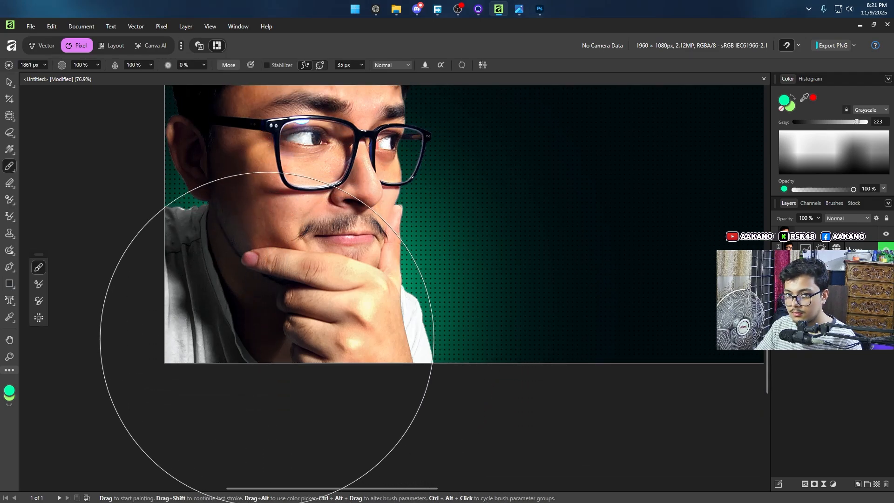
key("bracketleft")
key("bracketleft")
key("bracketleft")
key("bracketleft")
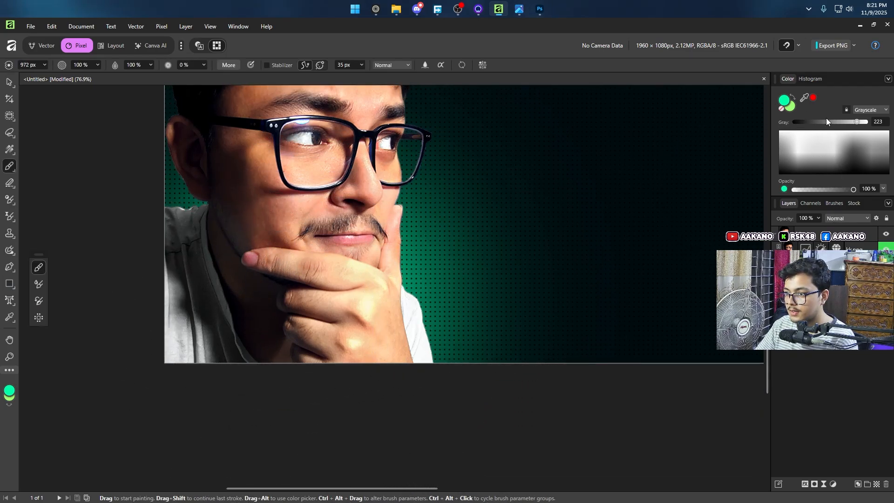
left_click(828, 122)
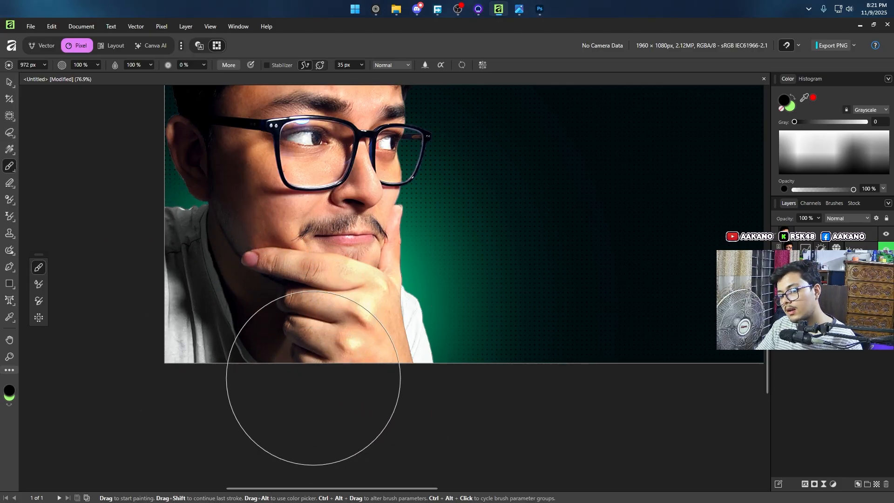
key("bracketright")
key("bracketright")
key("bracketright")
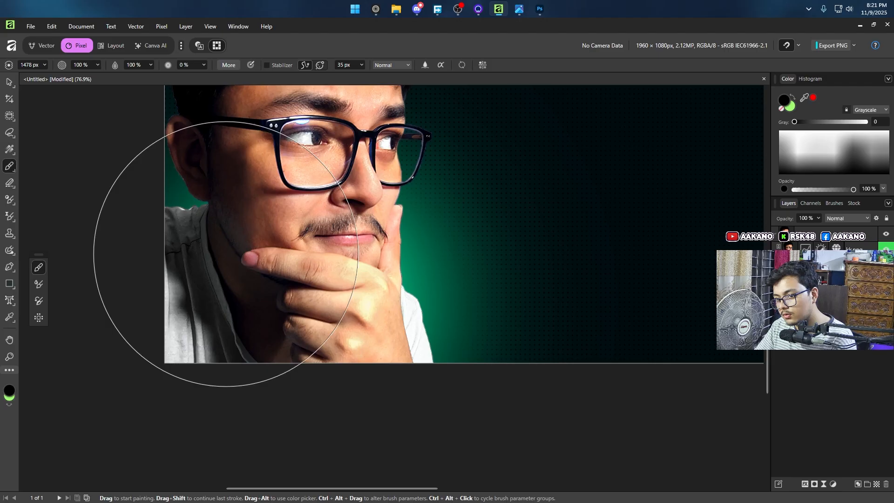
Step: Deselect the mask and compare the faded dots and green glow with the reference image 62-1.png
key("v")
scroll(407, 330, "down", 3)
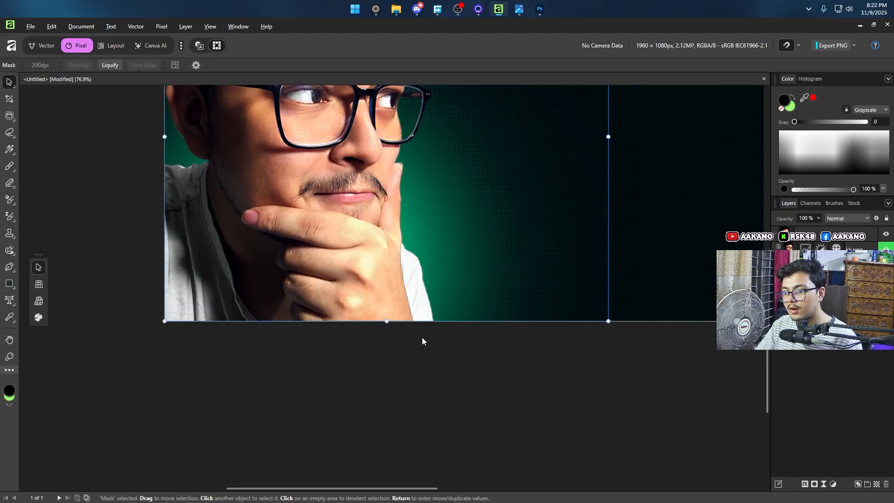
scroll(424, 337, "down", 2)
mouse_move(526, 297)
left_mouse_down()
mouse_move(402, 328)
mouse_move(348, 361)
left_mouse_up()
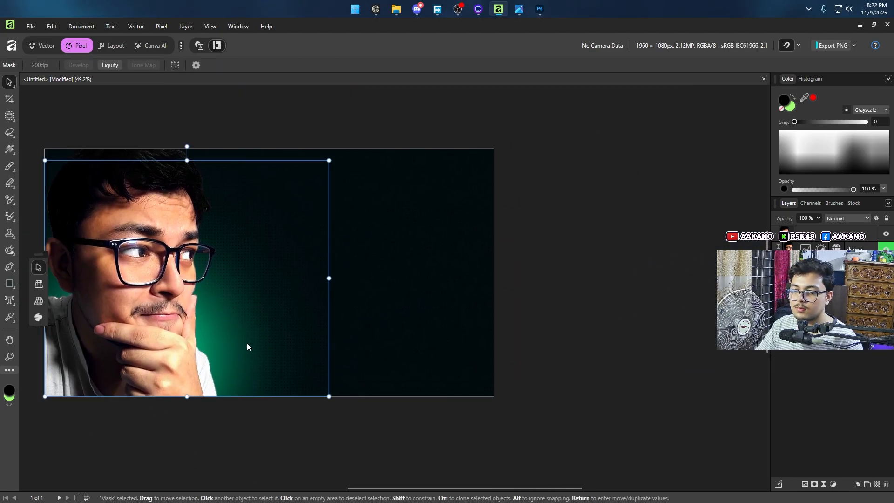
left_click_drag(351, 326, 426, 335)
mouse_move(519, 10)
mouse_move(514, 53)
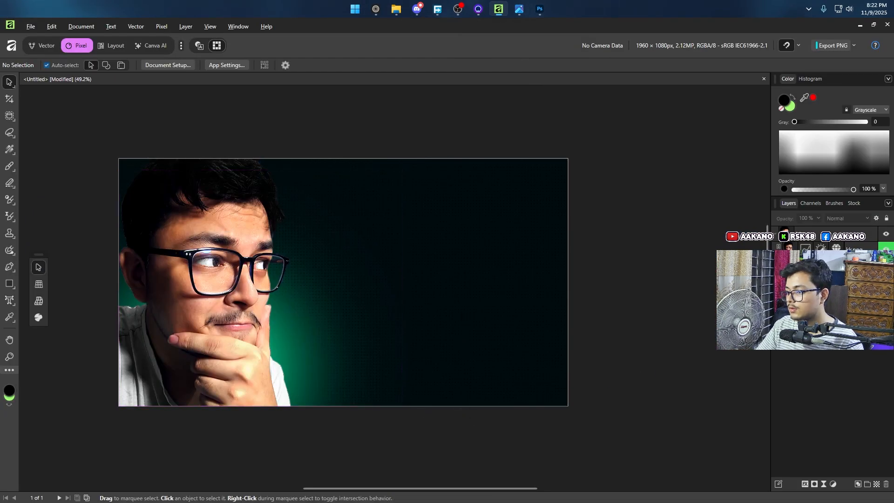
left_click(833, 298)
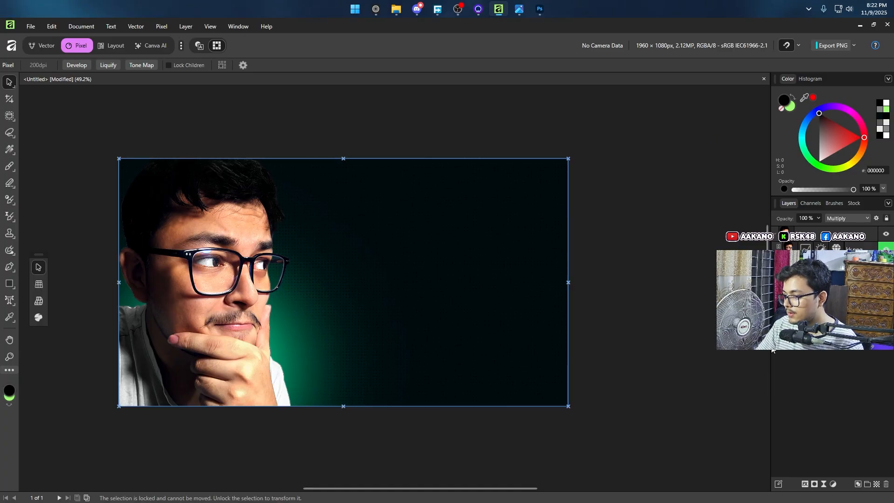
left_click(750, 343)
scroll(395, 288, "down", 1)
scroll(395, 288, "up", 1)
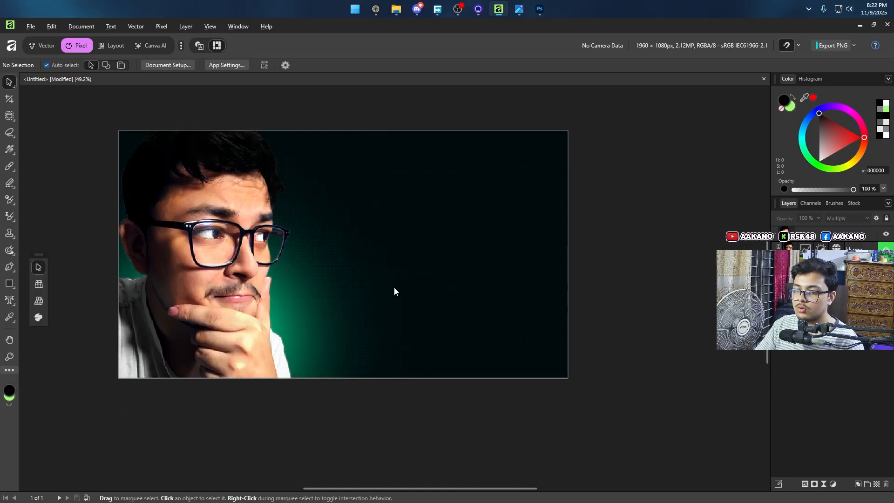
left_click(520, 9)
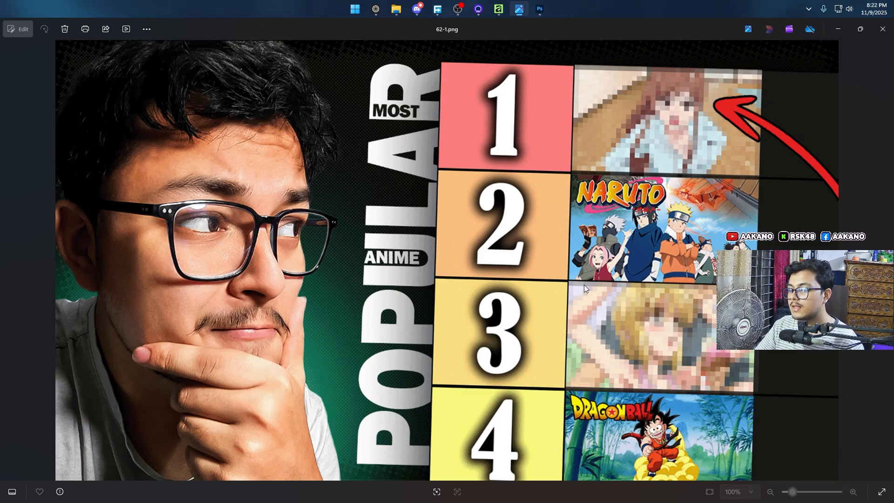
left_click(837, 29)
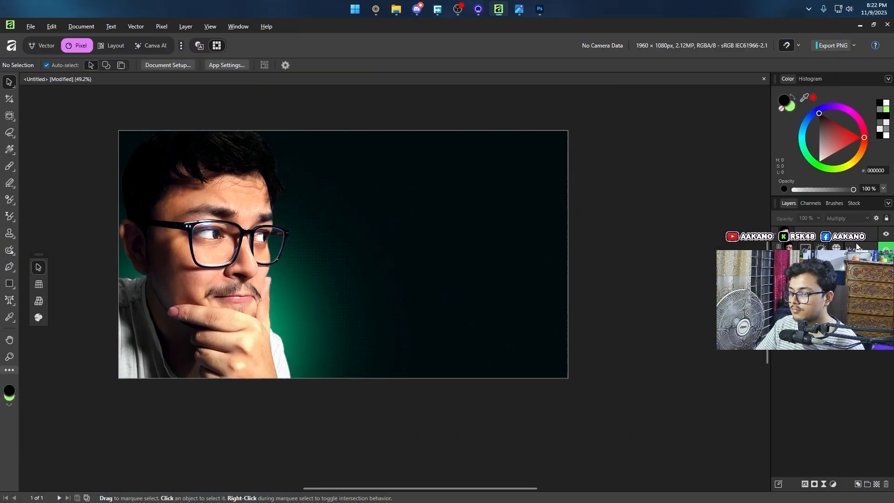
Step: Draw a white rectangle extending past the canvas over its empty right part and tilt it slightly clockwise
left_click(829, 307)
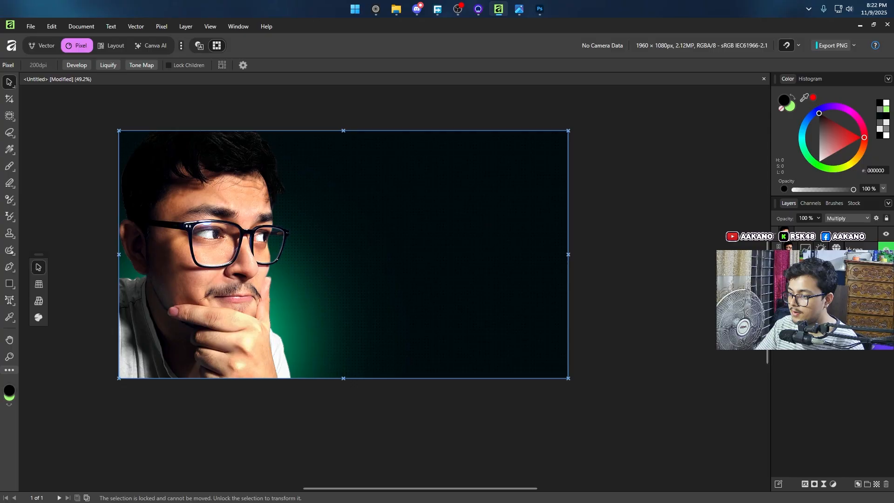
left_click(8, 285)
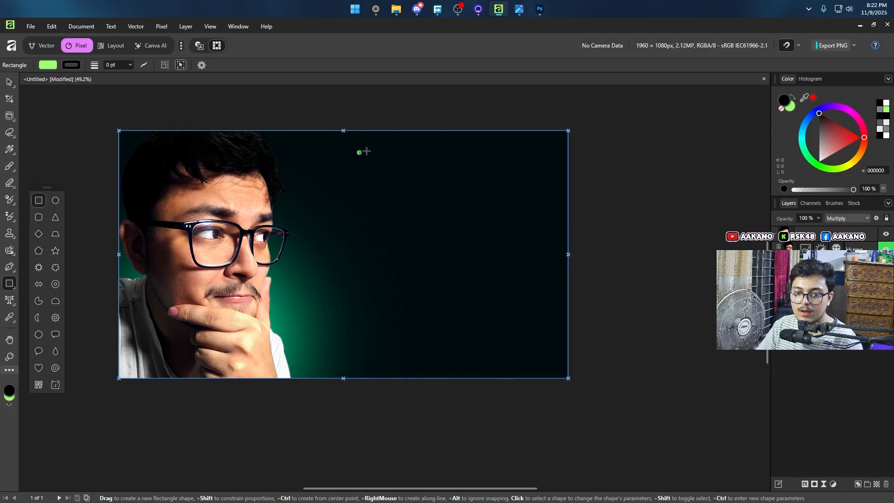
left_click(47, 66)
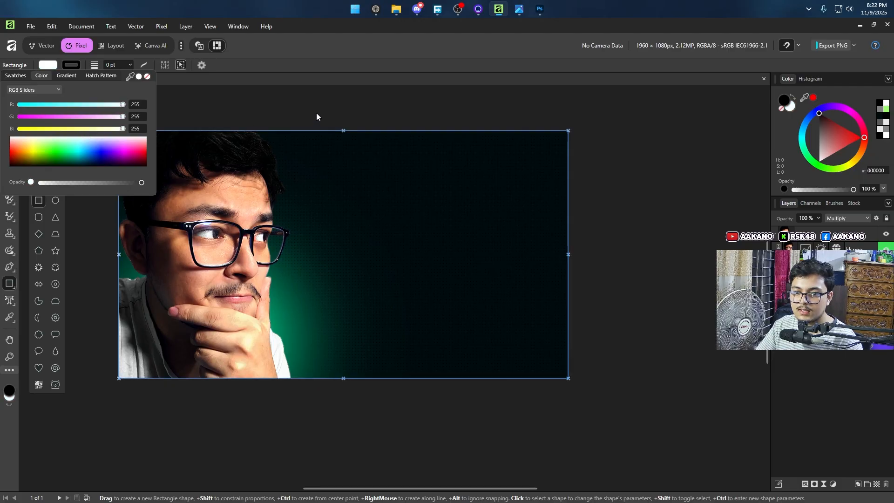
left_click_drag(376, 107, 653, 441)
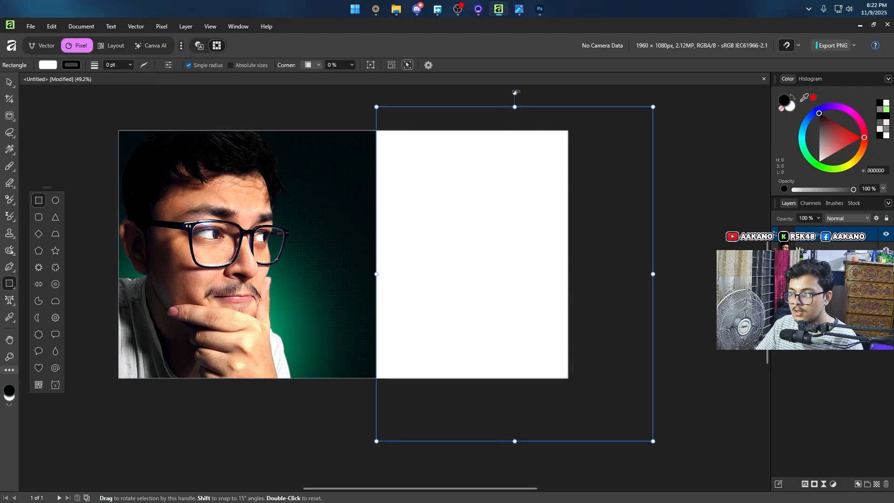
mouse_move(515, 92)
left_mouse_down()
mouse_move(529, 92)
mouse_move(493, 92)
mouse_move(540, 93)
mouse_move(525, 93)
left_mouse_up()
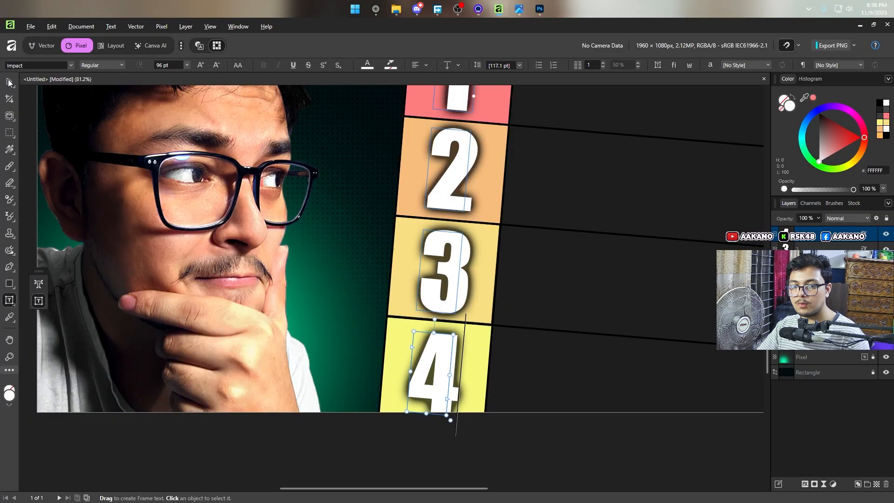
Step: Switch to Photoshop, check 62-2.psd and 62-1.psd, and open the list smart object from 62-1.psd
left_click(8, 81)
scroll(549, 360, "down", 3)
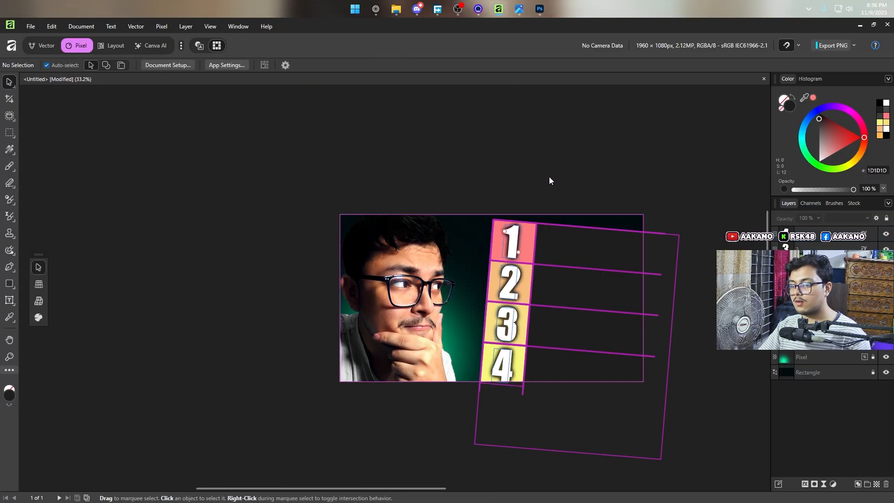
left_click(539, 6)
left_click(79, 54)
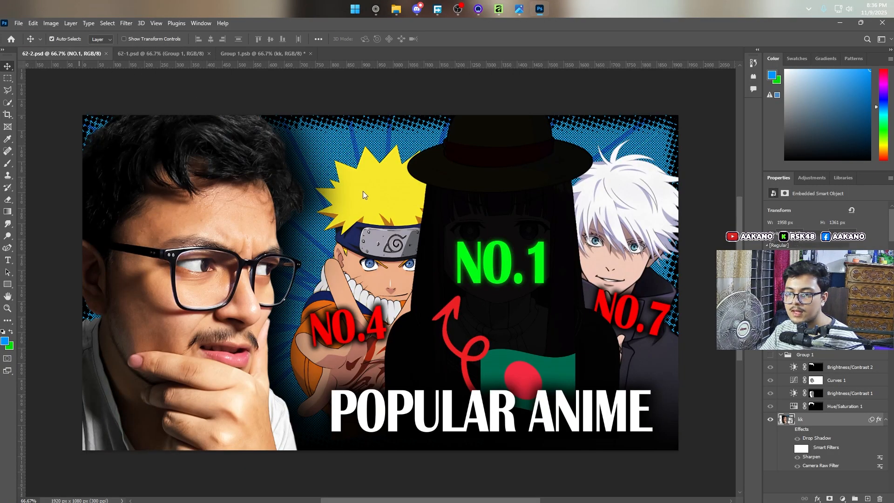
left_click(161, 54)
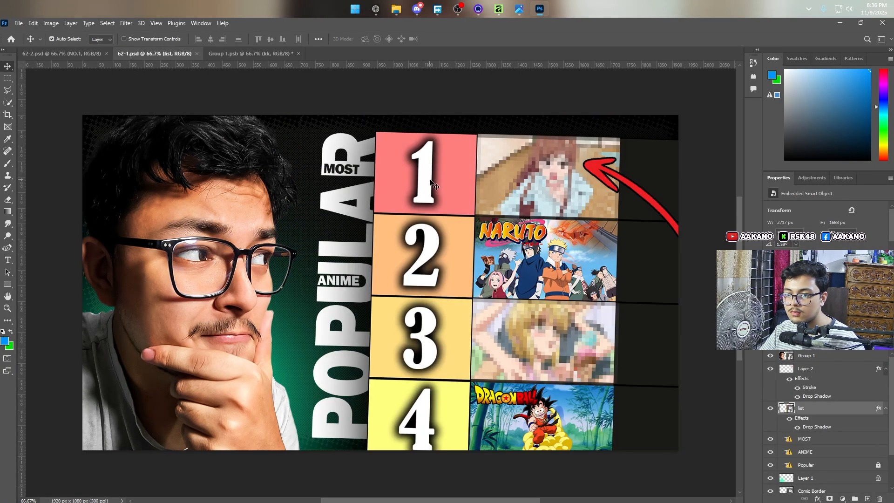
double_click(791, 409)
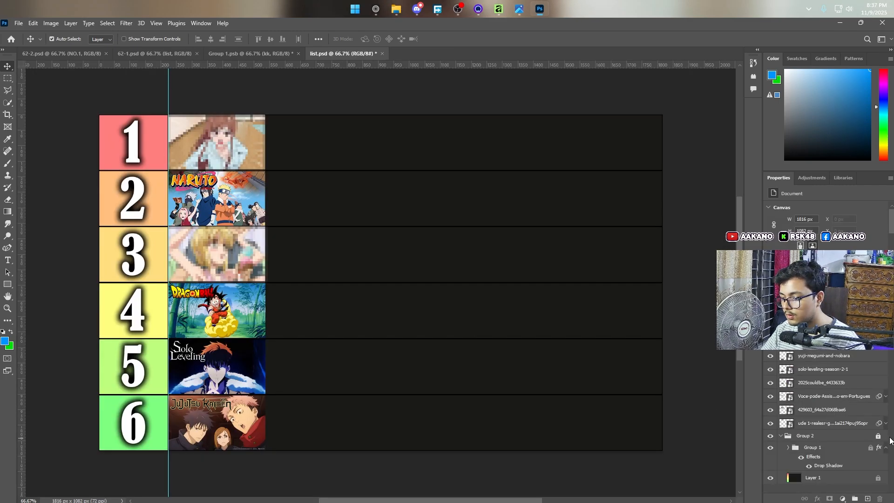
Step: Inspect the number text and Layer 1 in list.psd, leave the missing font unreplaced, and switch back to Affinity
scroll(774, 475, "down", 1)
left_click(770, 479)
left_click(769, 478)
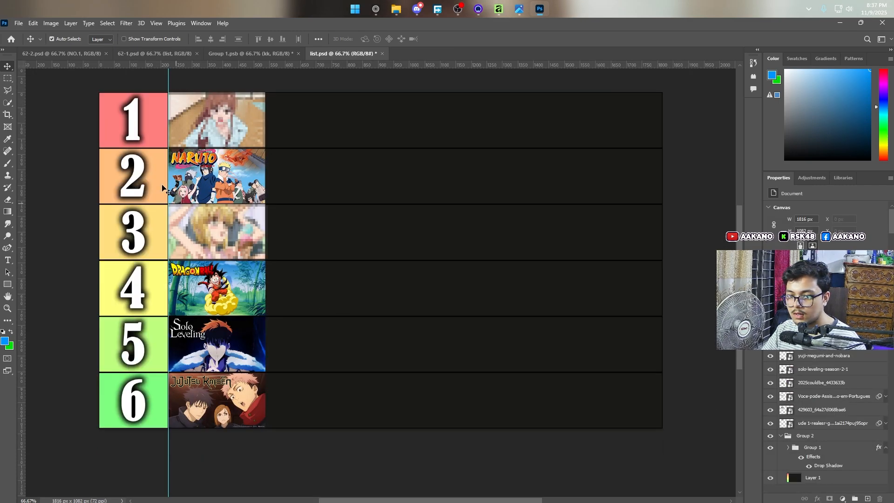
double_click(142, 138)
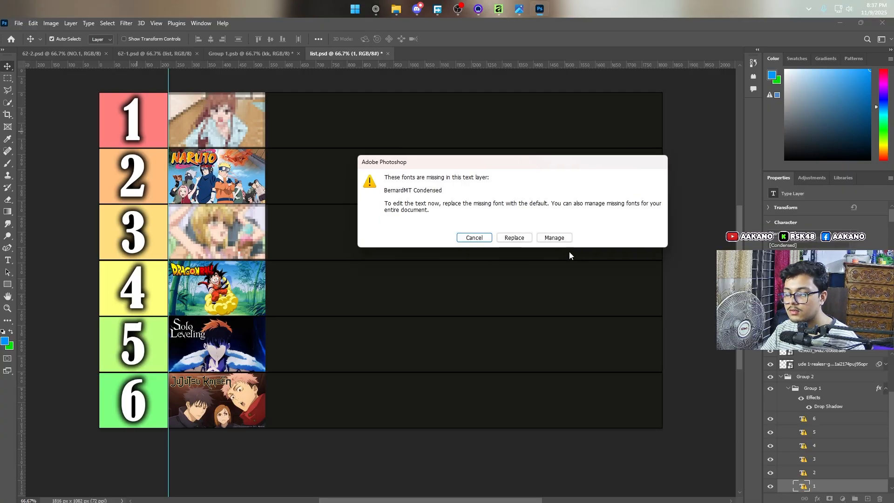
left_click(479, 239)
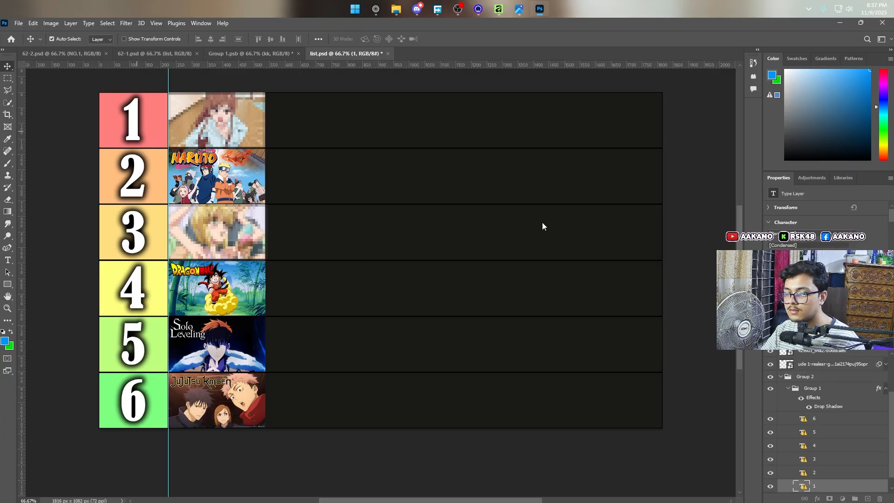
scroll(467, 176, "down", 4)
scroll(809, 387, "down", 1)
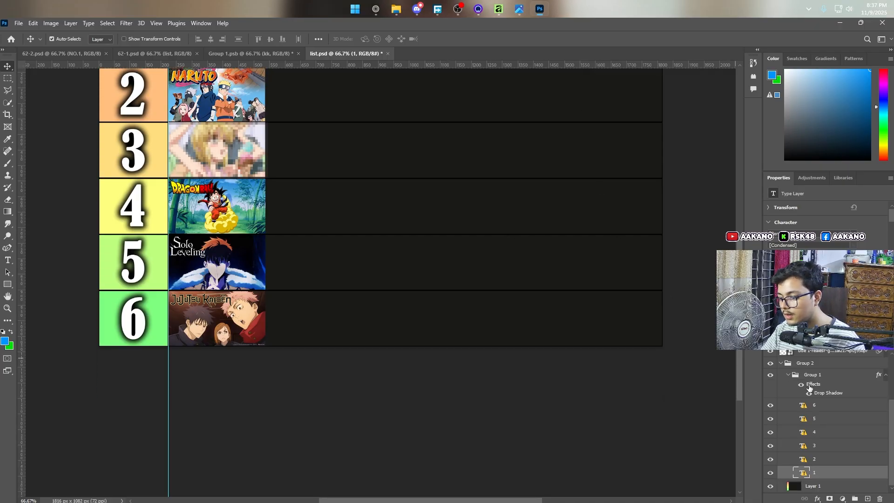
left_click(769, 487)
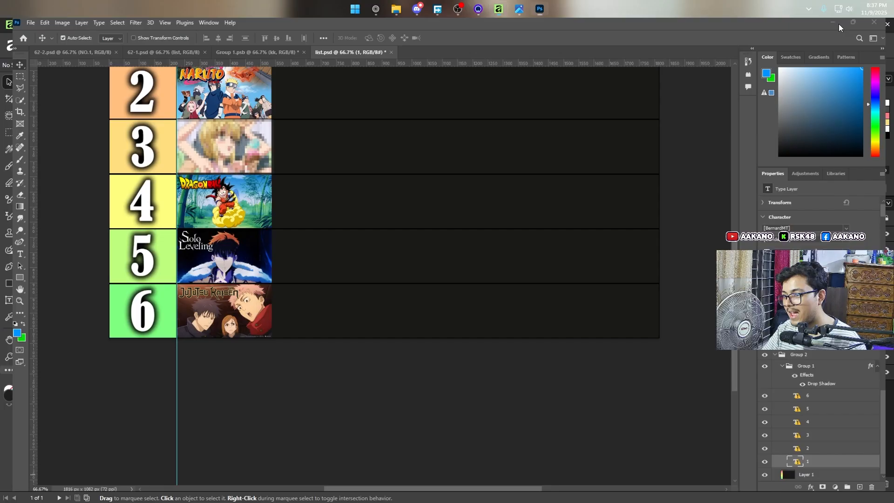
left_click(840, 23)
Step: Compare the numbered tier list on the canvas with the tier list in the reference image 62-1.png
scroll(660, 211, "up", 2)
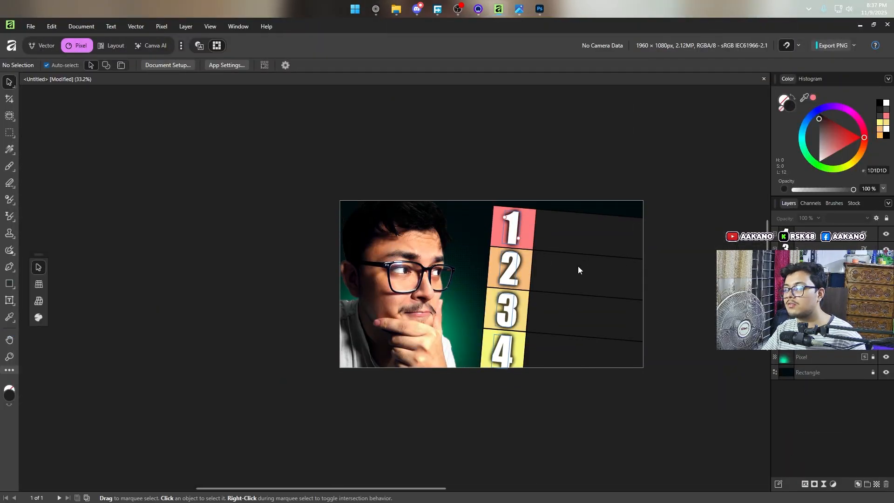
scroll(578, 269, "up", 3)
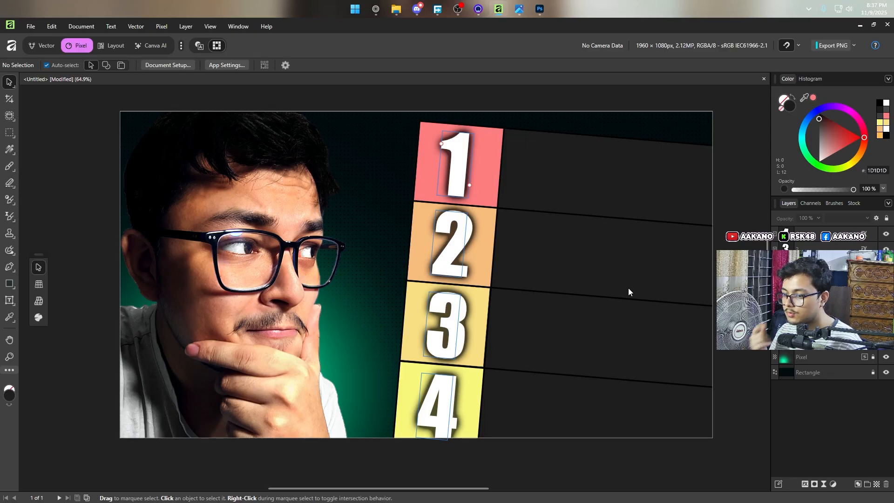
scroll(557, 183, "up", 2)
scroll(556, 184, "down", 1)
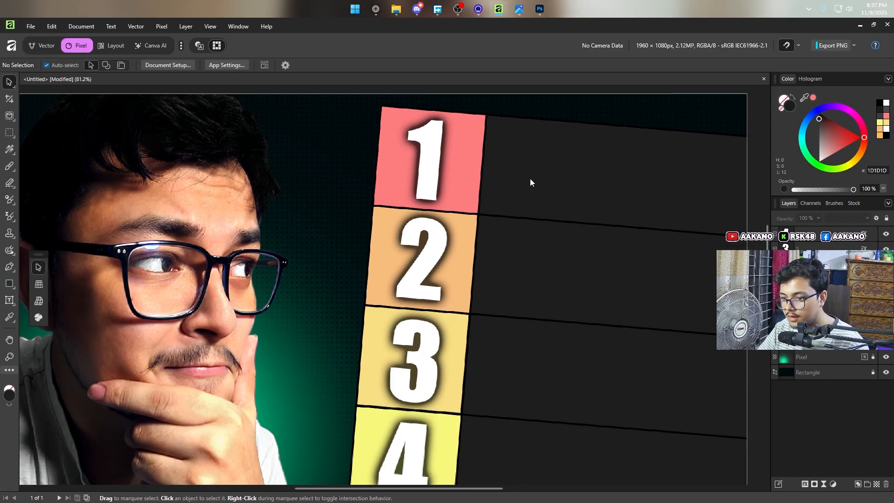
left_click(521, 11)
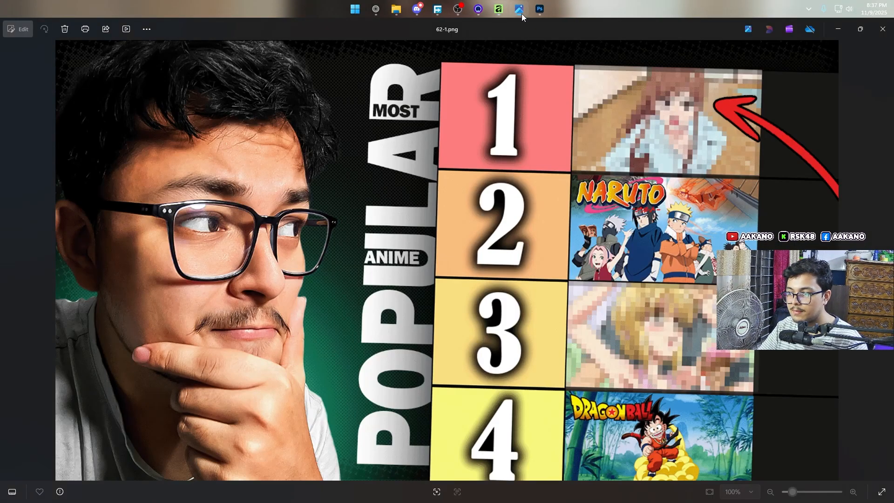
left_click(522, 13)
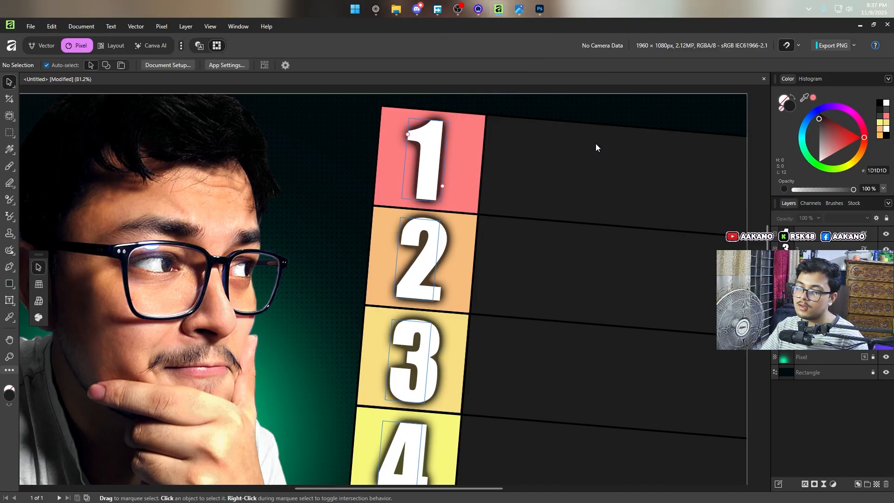
left_click(520, 11)
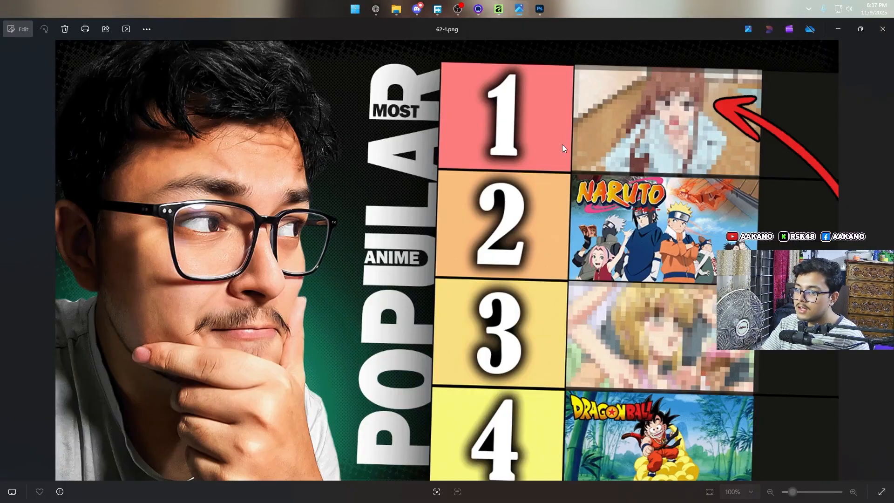
left_click(835, 31)
Step: Switch to the browser and search for "solo leveling" images in the tab with the Affinity sign-in page
left_click(376, 10)
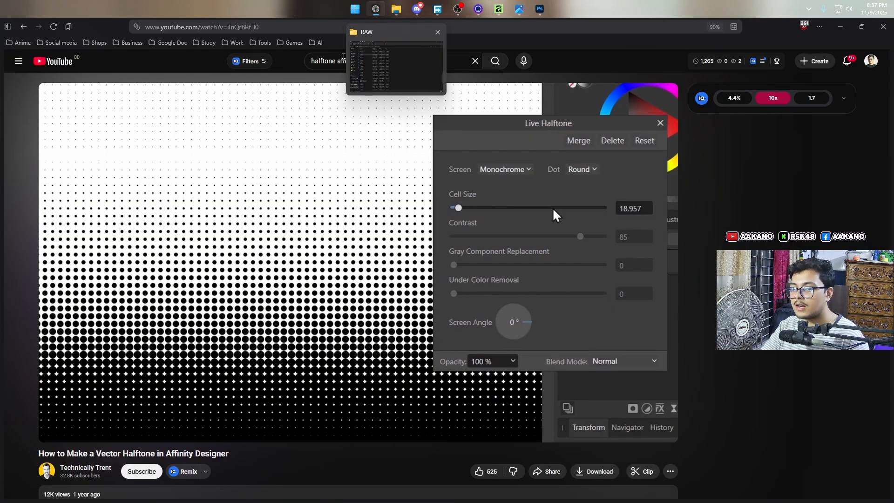
mouse_move(56, 242)
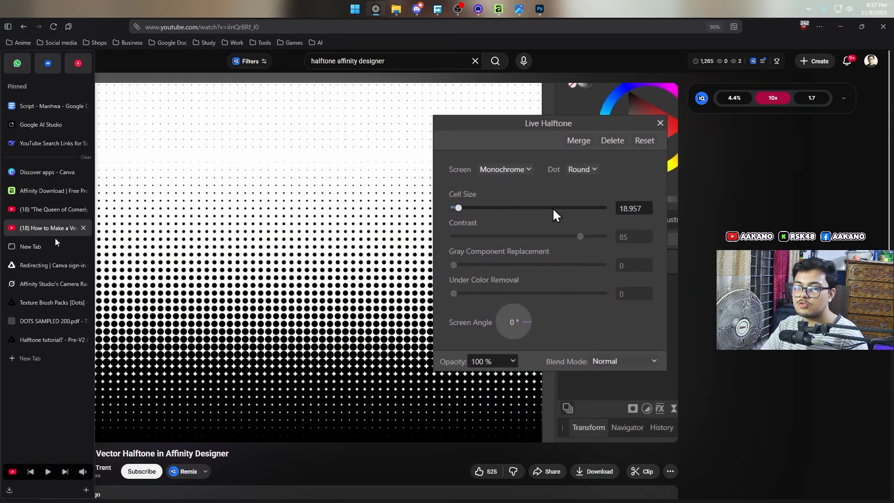
left_click(46, 279)
left_click(347, 27)
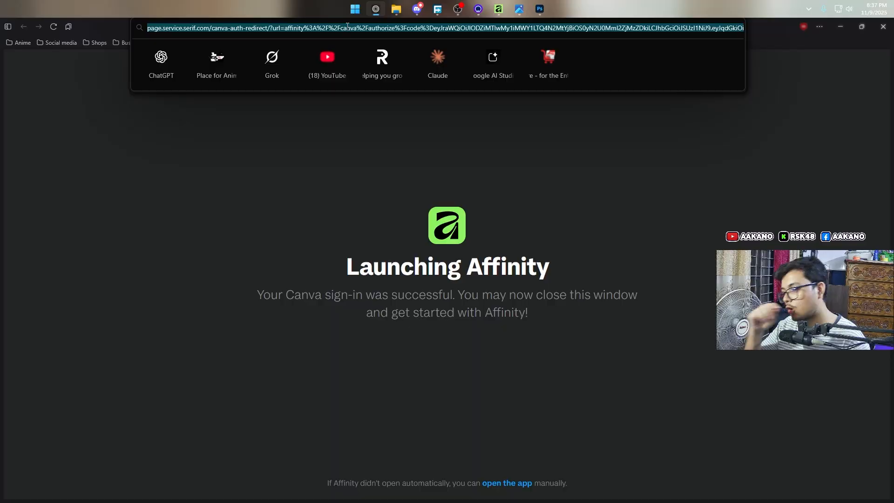
type("solo level")
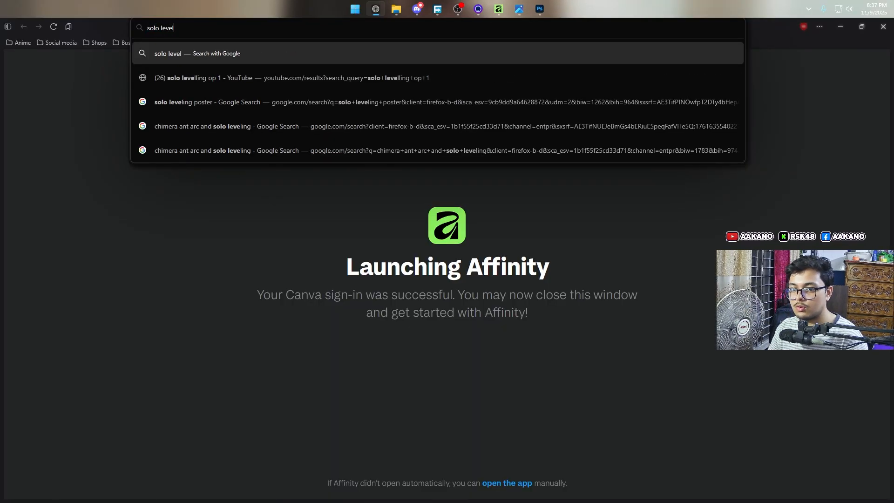
type("ing")
key("Return")
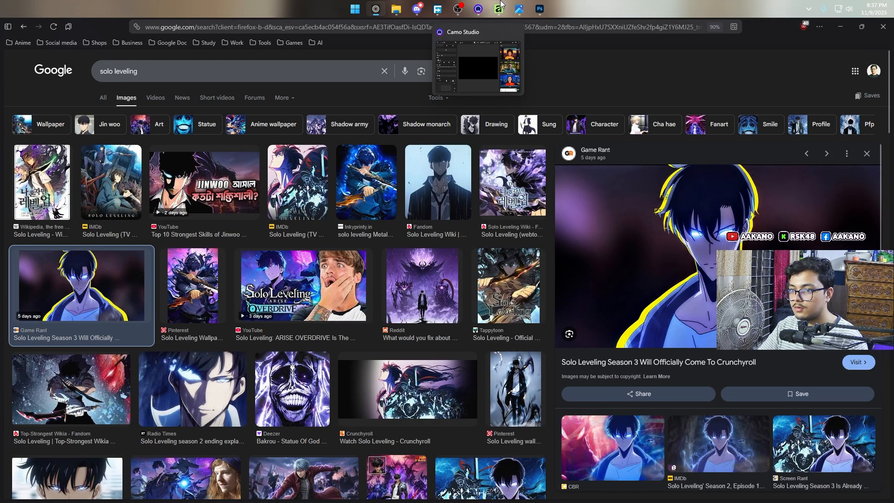
Step: Try to paste the Game Rant Solo Leveling image into the Affinity document and delete the pasted file-path text
left_click(500, 8)
key("ctrl+v")
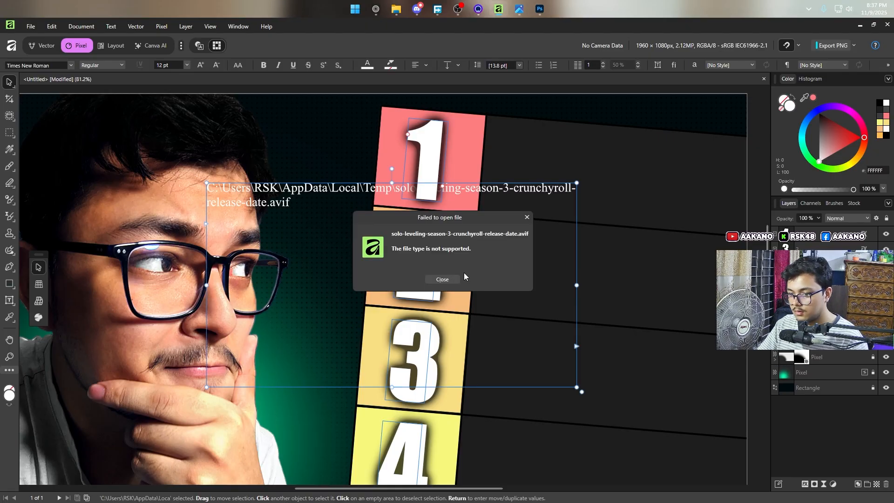
left_click(527, 218)
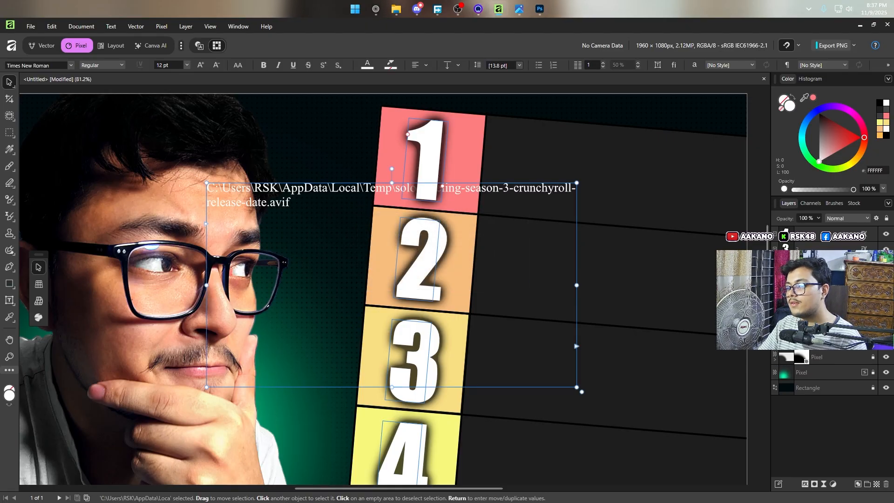
key("Delete")
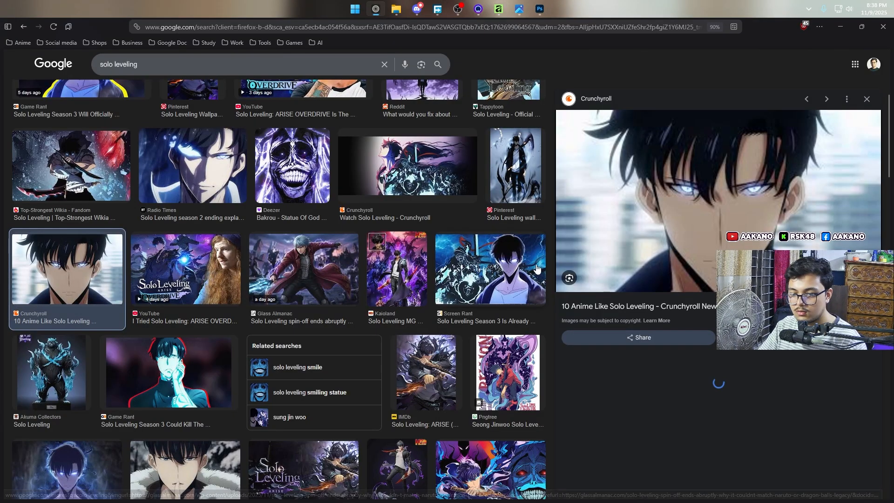
Step: Copy the Crunchyroll close-up of the Solo Leveling character from the image results and paste it into the Affinity document
right_click(731, 261)
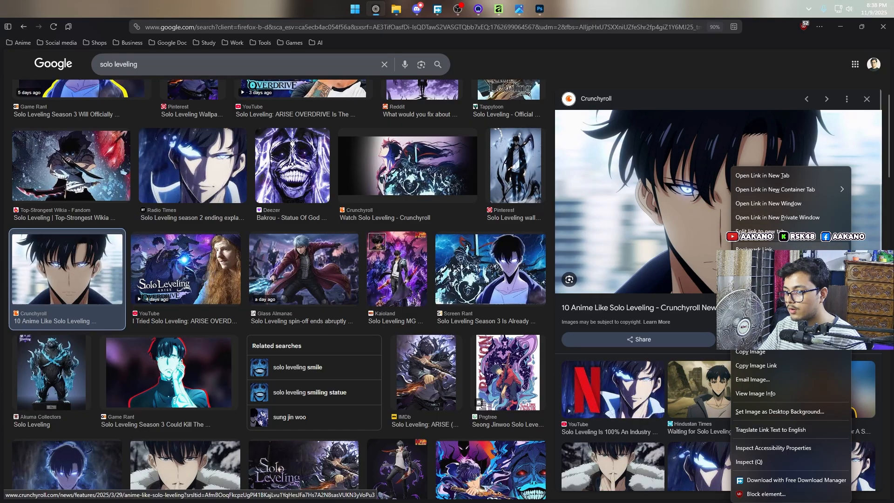
left_click(751, 337)
left_click(402, 253)
right_click(708, 227)
left_click(733, 351)
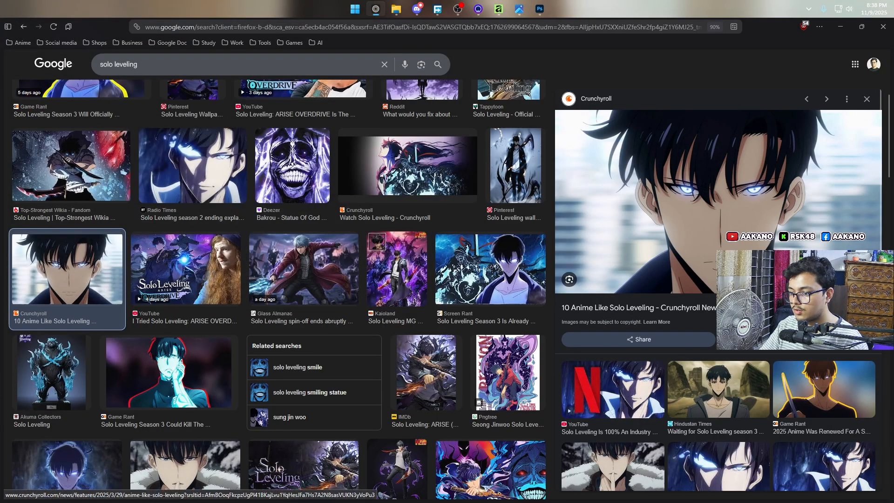
left_click(499, 9)
key("ctrl+v")
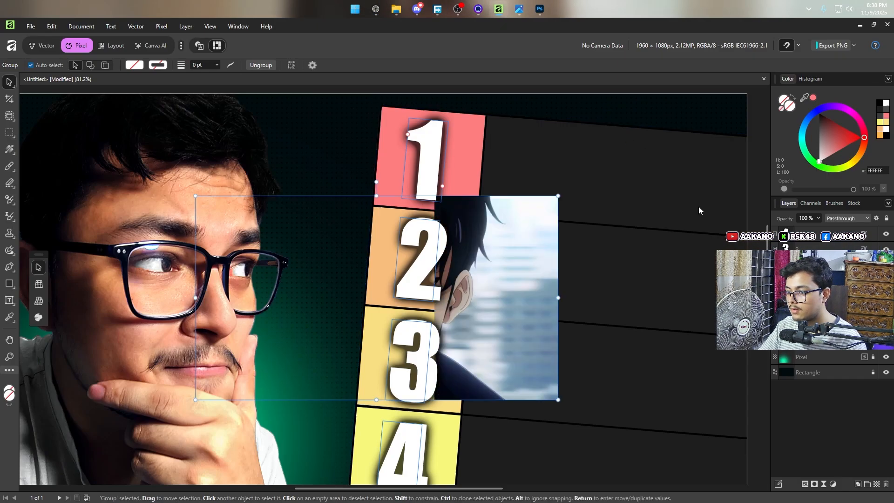
Step: Tilt the pasted character picture slightly clockwise, shrink it to the row height and place it beside number 1
scroll(619, 263, "right", 5)
left_click_drag(479, 244, 458, 218)
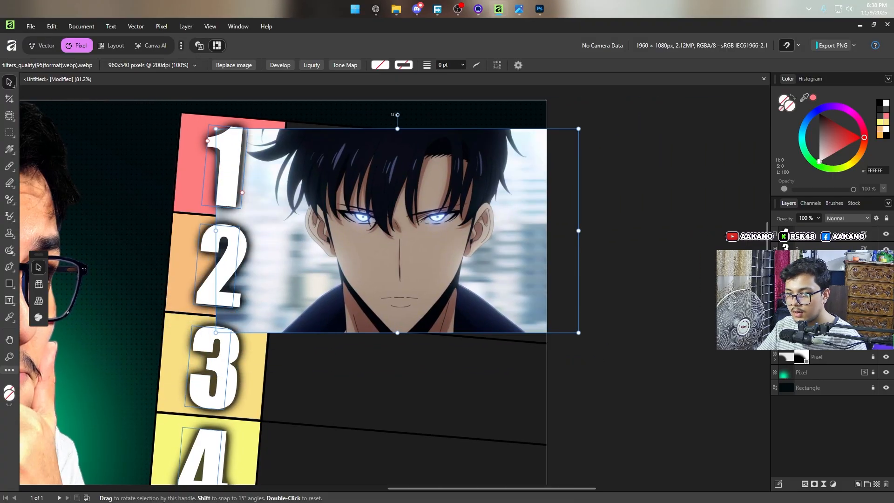
left_click_drag(398, 115, 405, 115)
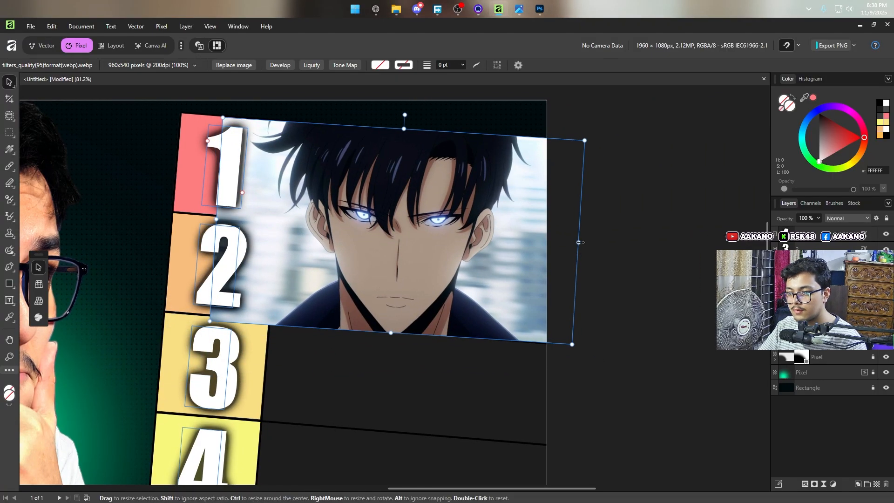
left_click_drag(578, 242, 381, 231)
left_click_drag(456, 396, 461, 412)
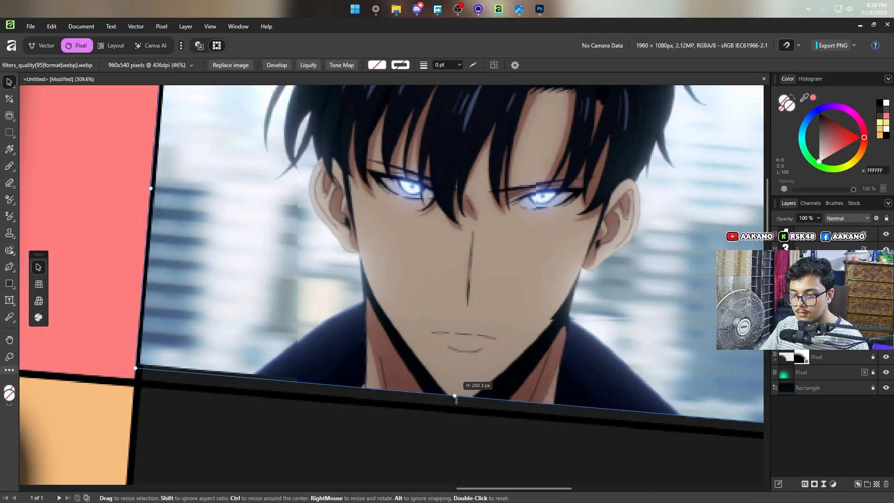
left_click_drag(437, 359, 455, 362)
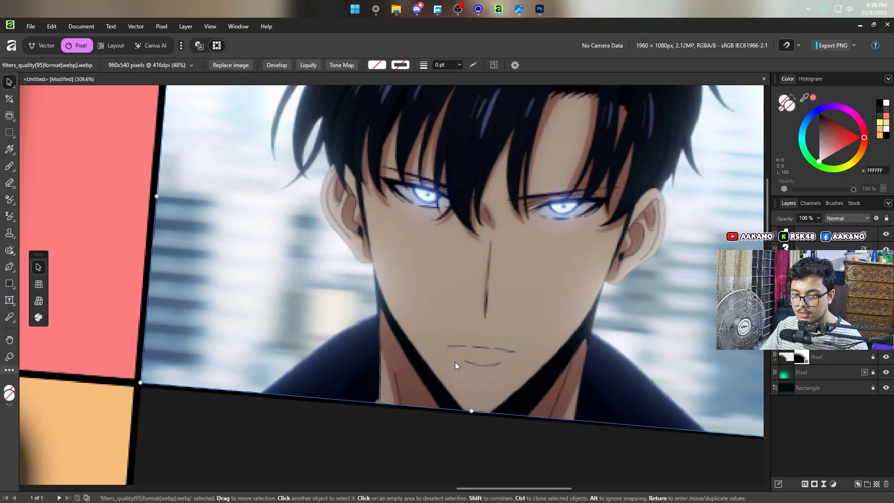
Step: Fine-tune the size of the character picture so its edges fit the lines of row 1
scroll(455, 361, "up", 2)
scroll(454, 361, "down", 4)
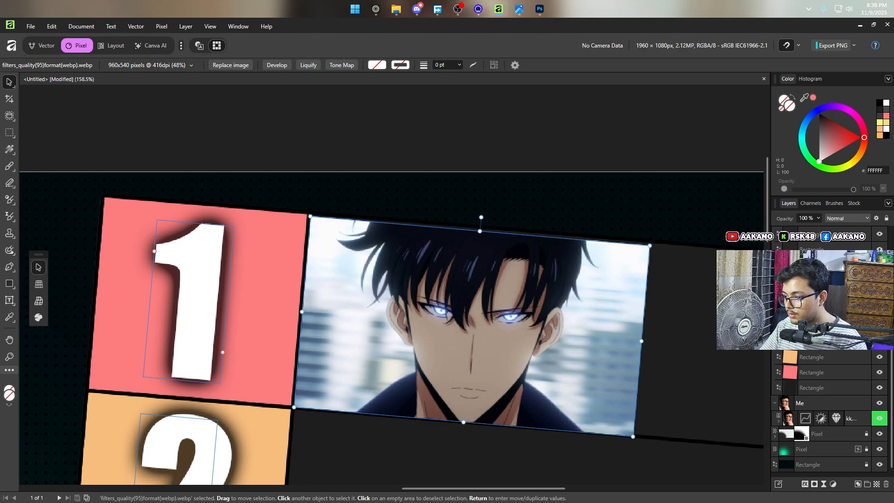
scroll(829, 335, "up", 1)
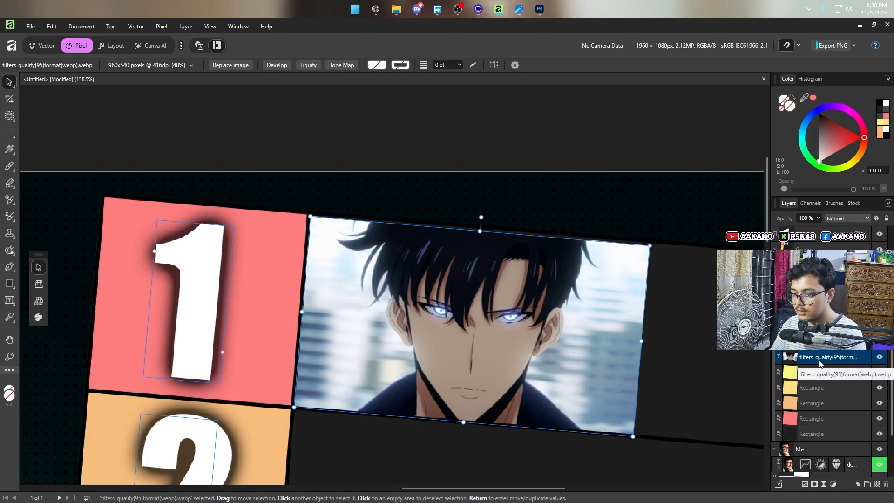
key("t")
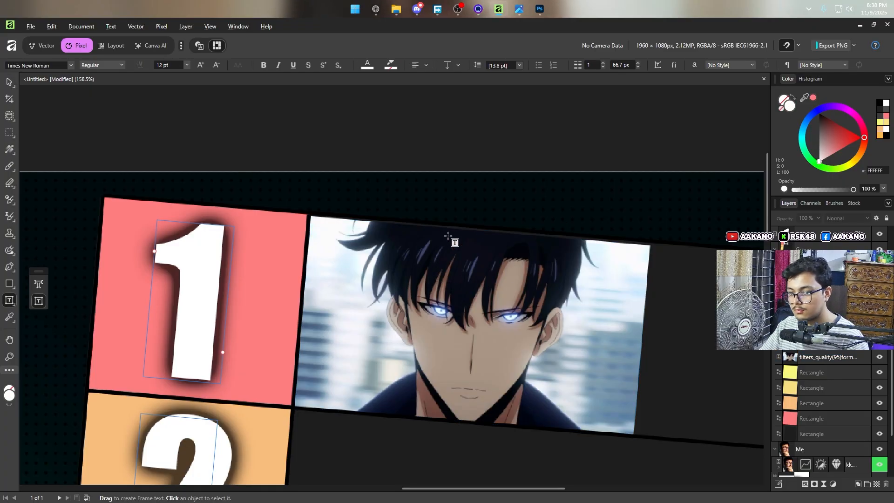
scroll(581, 257, "up", 5)
scroll(582, 258, "down", 5)
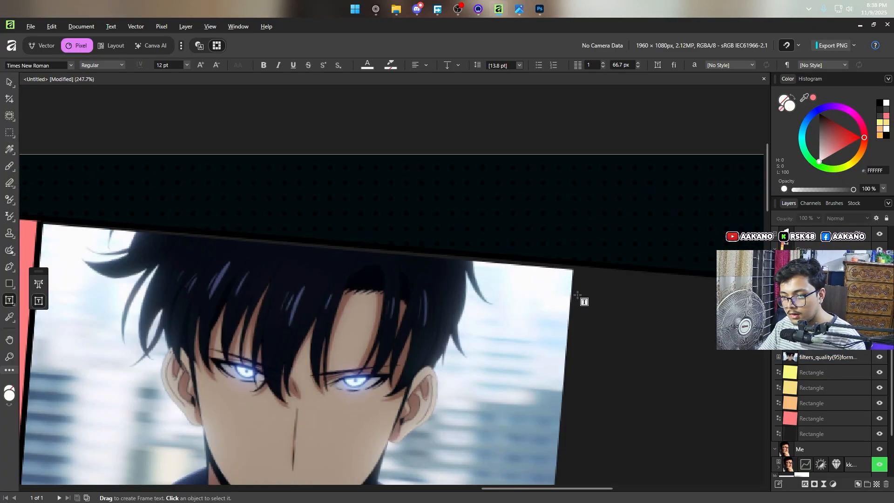
key("v")
double_click(508, 299)
scroll(466, 294, "up", 1)
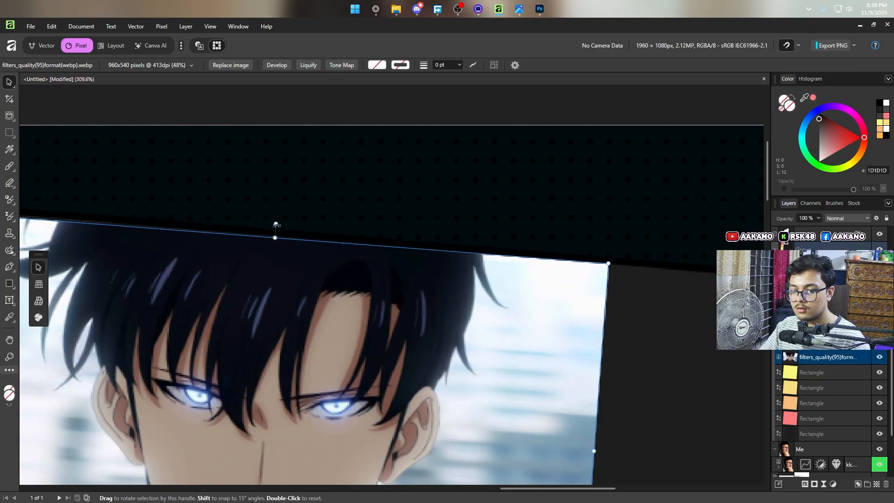
scroll(315, 241, "down", 5)
scroll(282, 305, "down", 3)
key("t")
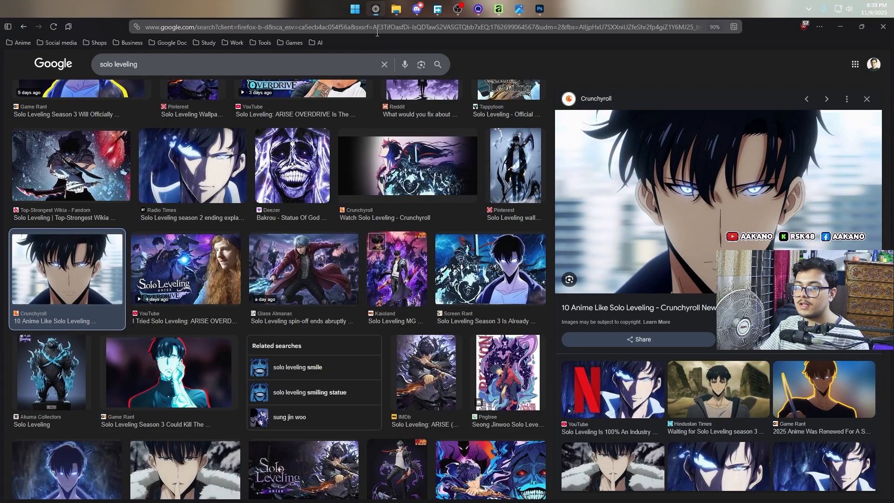
Step: Duplicate the character picture down the tier list so that rows 2, 3 and 4 each hold a copy
key("v")
scroll(236, 168, "up", 1)
mouse_move(289, 196)
left_mouse_down()
mouse_move(375, 209)
mouse_move(367, 208)
mouse_move(359, 295)
mouse_move(367, 428)
mouse_move(355, 423)
left_mouse_up()
scroll(372, 379, "down", 4)
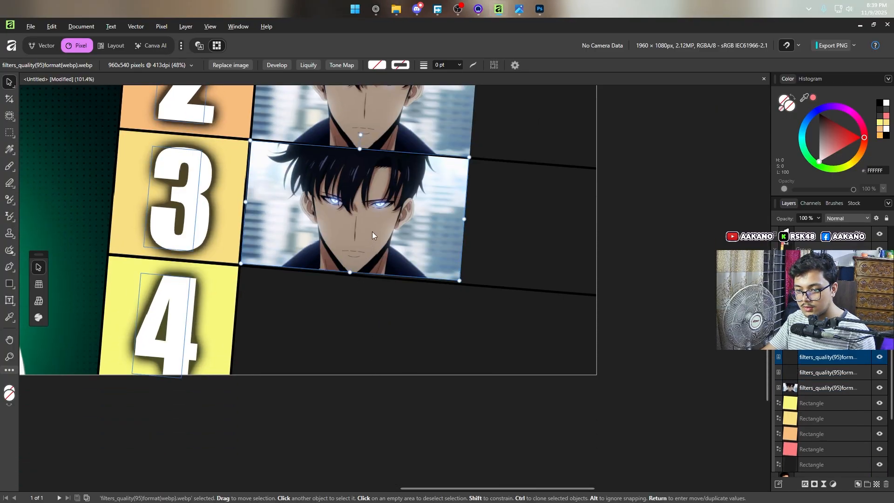
mouse_move(373, 231)
left_mouse_down()
mouse_move(380, 373)
mouse_move(363, 358)
left_mouse_up()
left_click(549, 304)
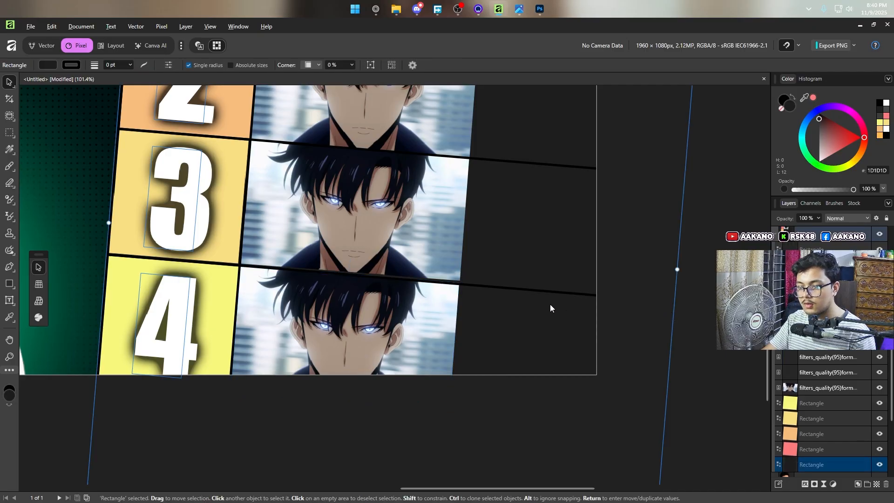
Step: Select the row 1 character picture and open the list of live filters for it
scroll(549, 304, "up", 1)
scroll(550, 307, "up", 2)
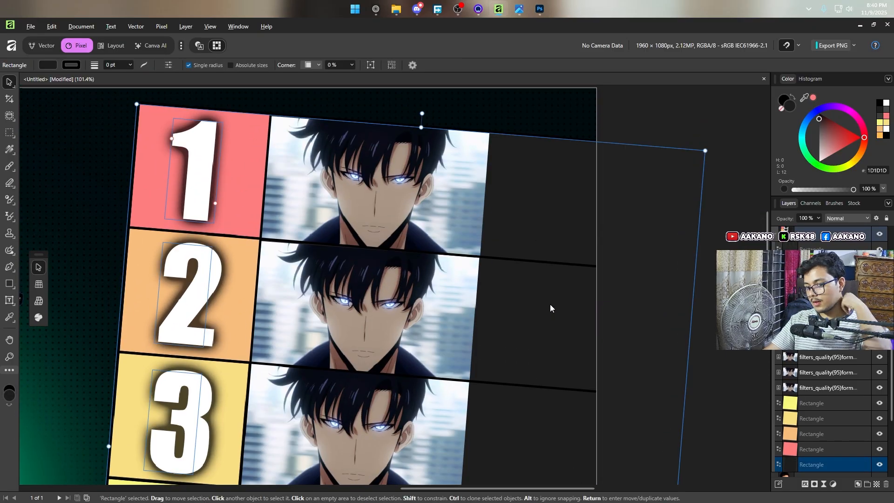
left_click(395, 161)
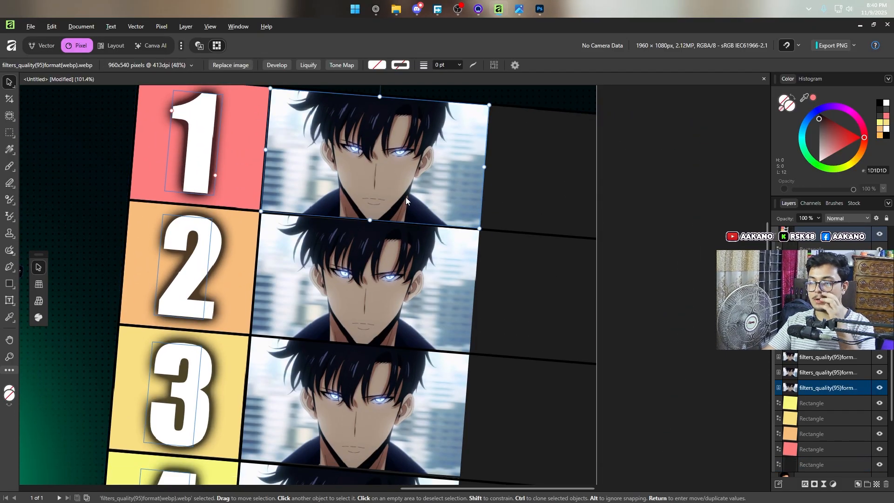
left_click(824, 484)
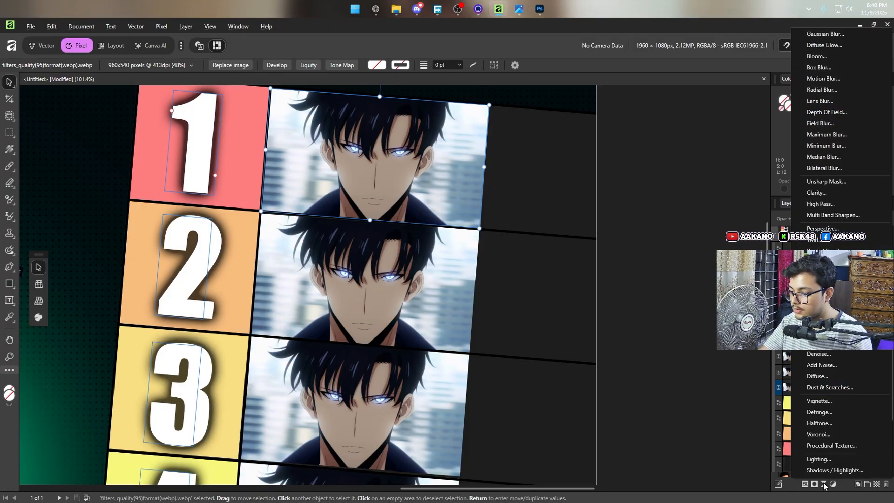
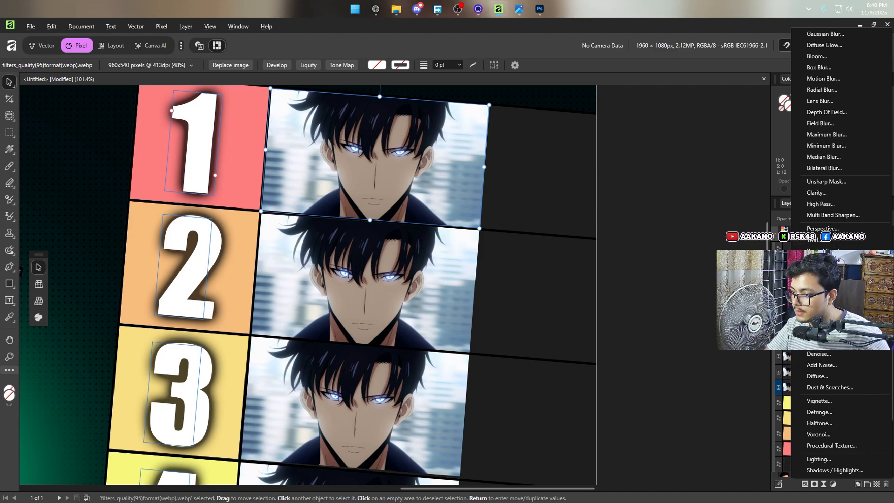
Step: Apply a live Pixelate filter with Quantization 9.575 and Preserve Alpha to the row 1 character picture, and copy the filter to the row 3 picture
left_click(822, 307)
mouse_move(590, 360)
left_mouse_down()
mouse_move(616, 359)
mouse_move(591, 362)
left_mouse_up()
left_click(586, 334)
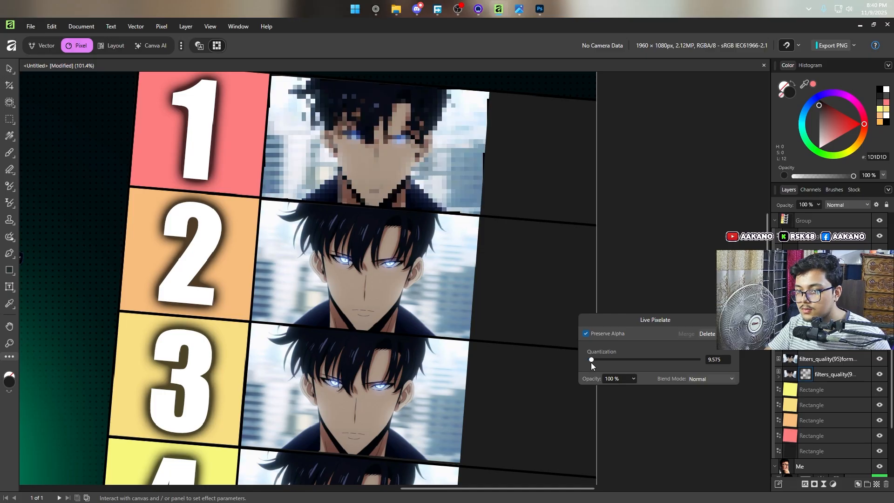
left_click(732, 320)
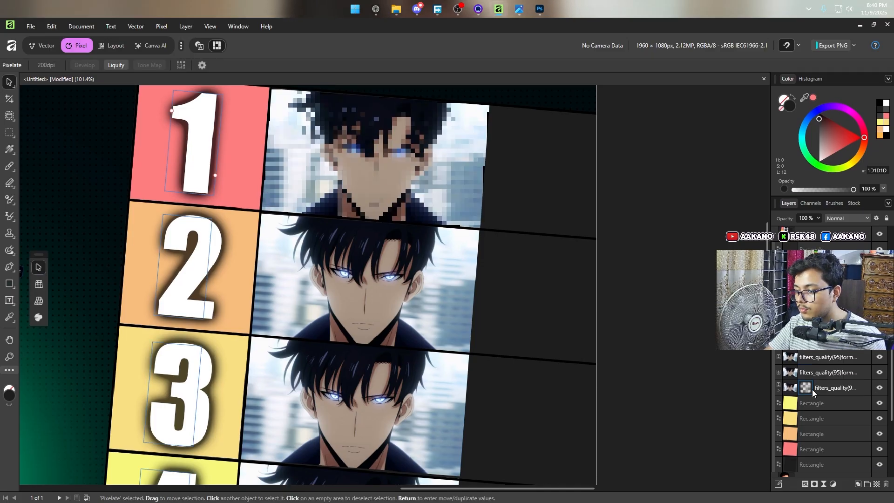
left_click_drag(812, 389, 807, 357)
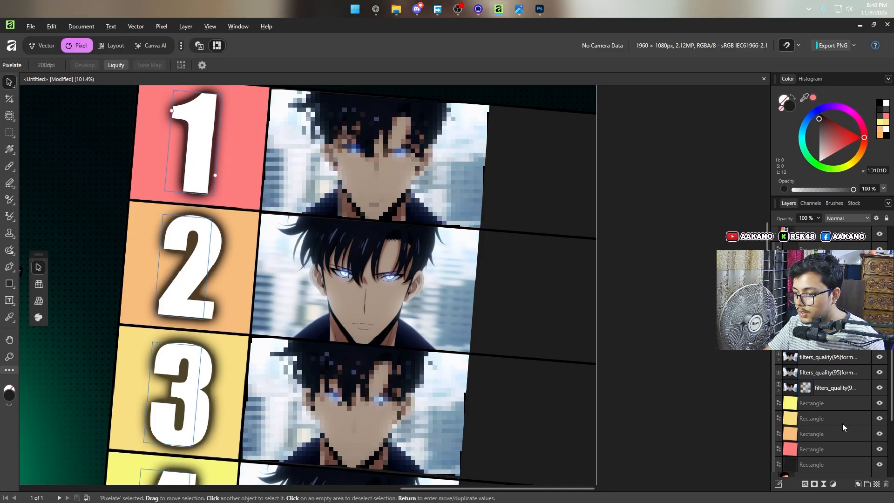
Step: Move the whole tier list group together with its four numbers slightly to the right, away from the portrait
scroll(632, 354, "down", 2)
scroll(633, 353, "down", 1, "ctrl")
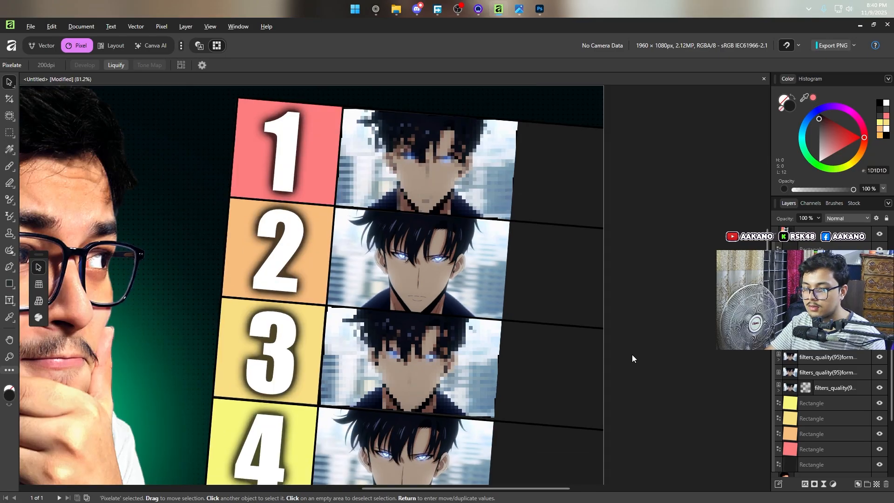
scroll(632, 354, "down", 1, "ctrl")
scroll(632, 354, "down", 1, "ctrl")
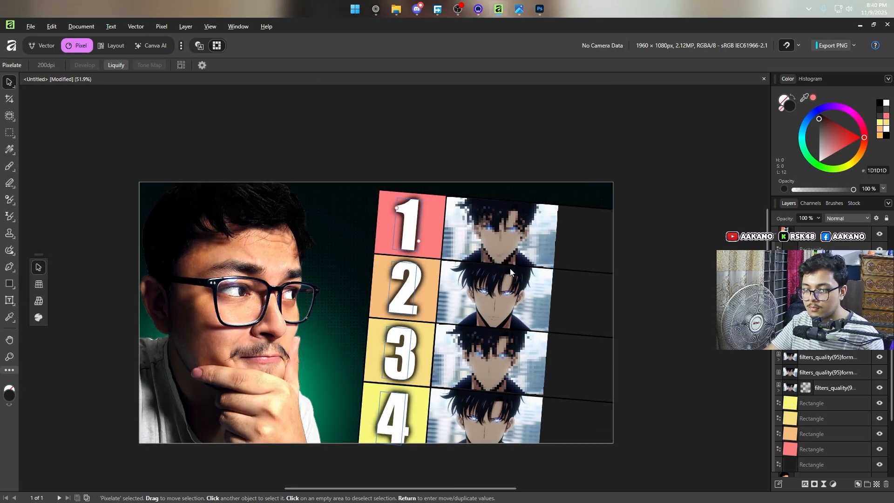
scroll(426, 273, "down", 2)
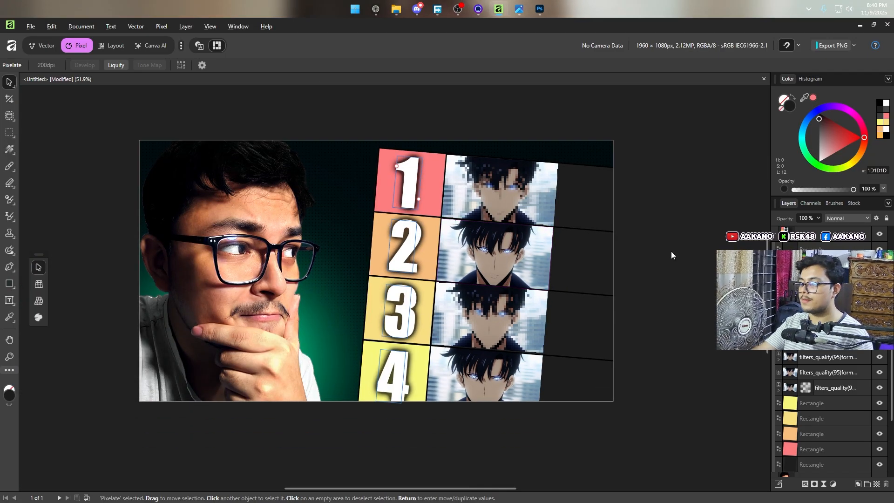
scroll(778, 241, "down", 5)
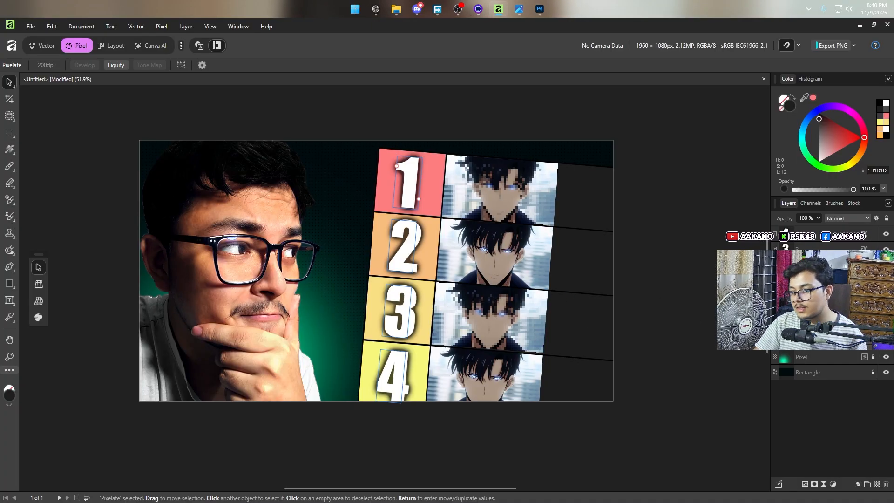
left_click(808, 298)
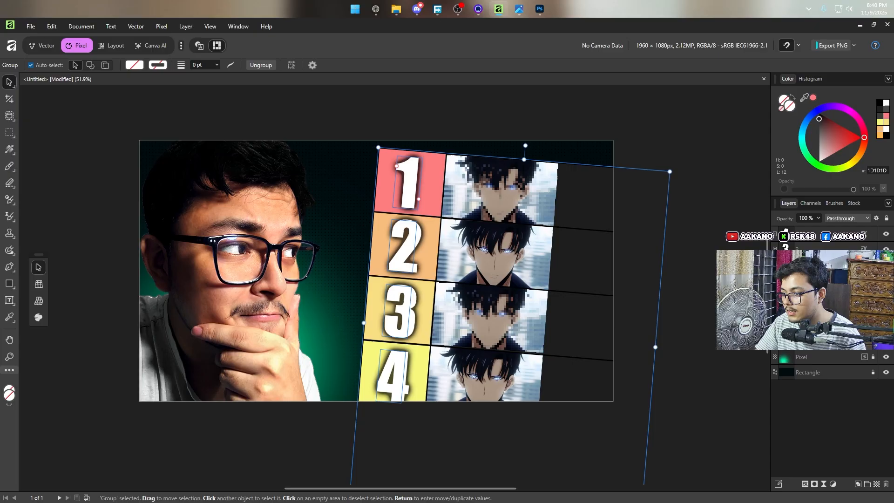
double_click(422, 198)
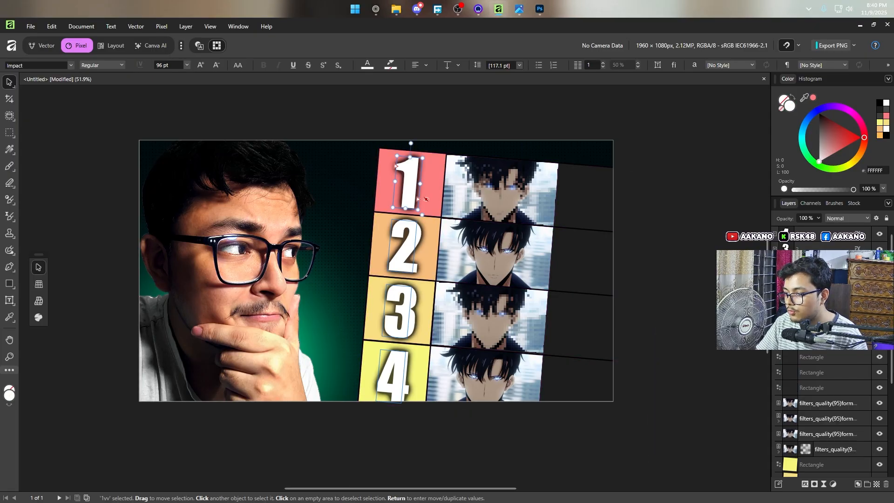
left_click(808, 243, "shift")
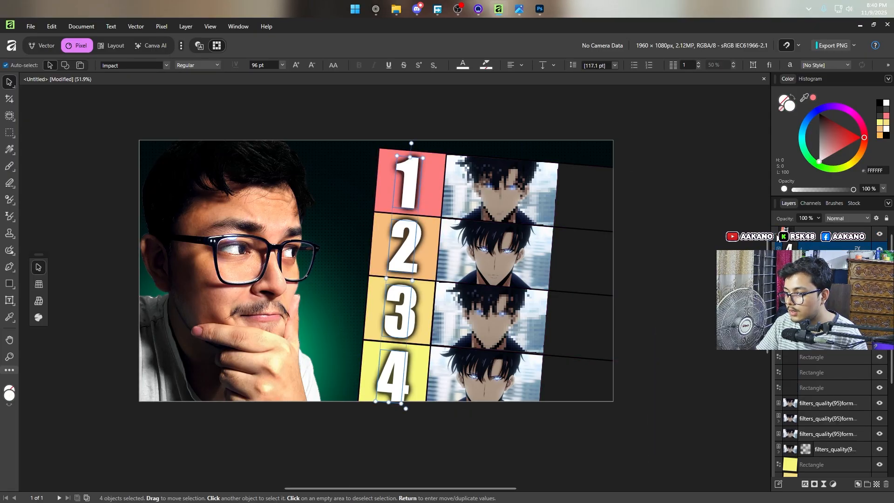
left_click_drag(524, 264, 552, 265)
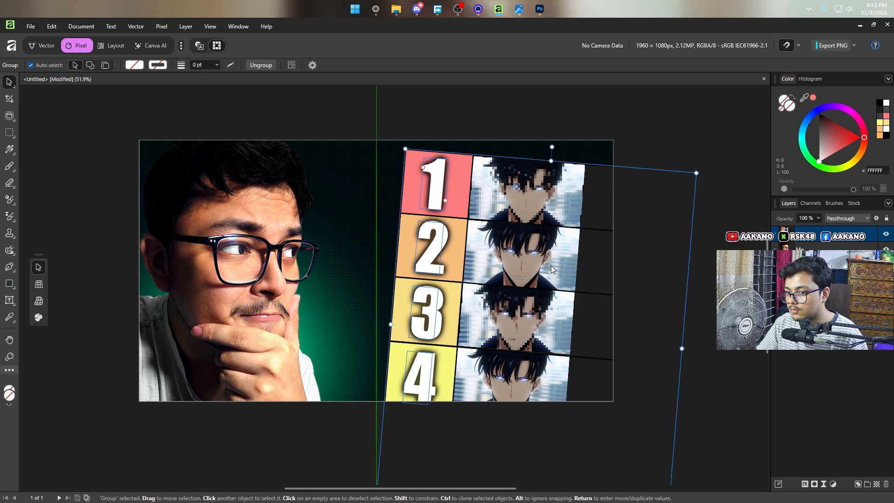
left_click(363, 289)
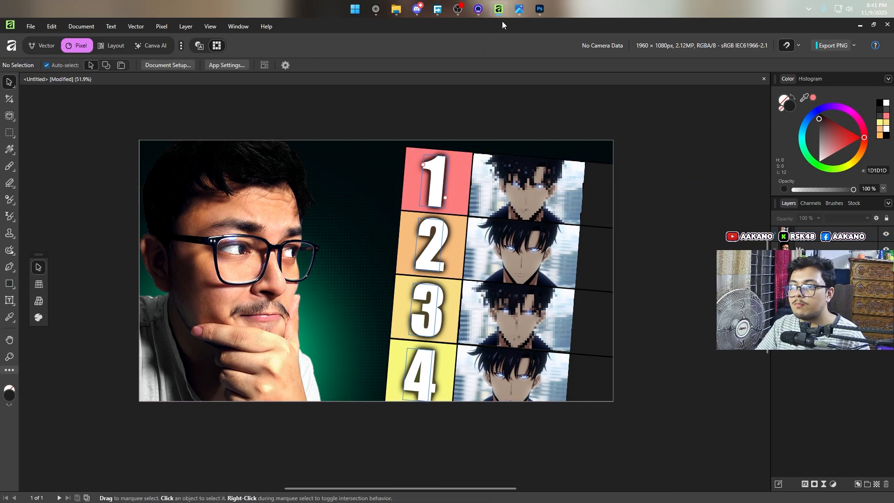
Step: Add a wide text frame across the upper part of the canvas containing the word POPULAR
mouse_move(515, 13)
left_click(531, 56)
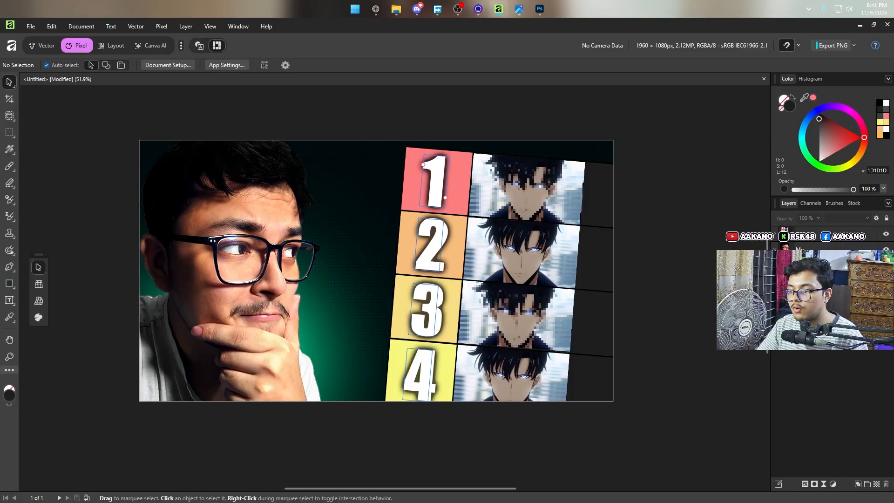
key("t")
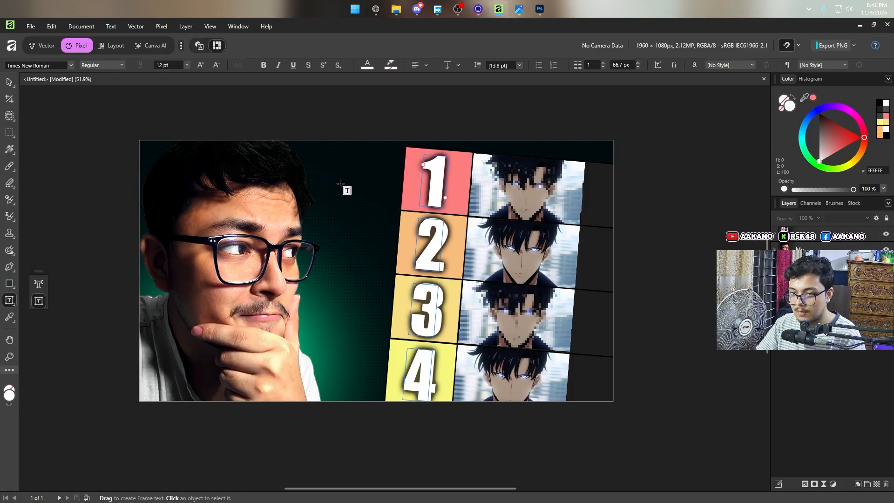
left_click_drag(166, 163, 557, 303)
type("POI")
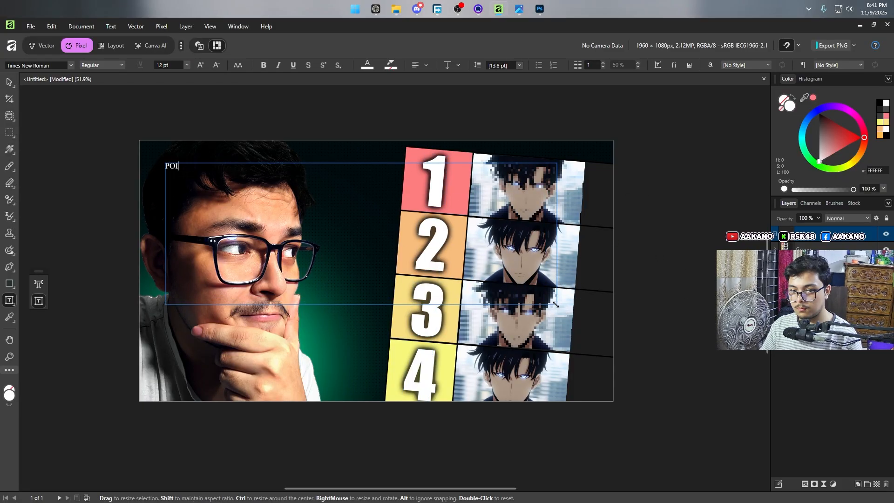
type("P")
key("BackSpace")
key("BackSpace")
type("PULK")
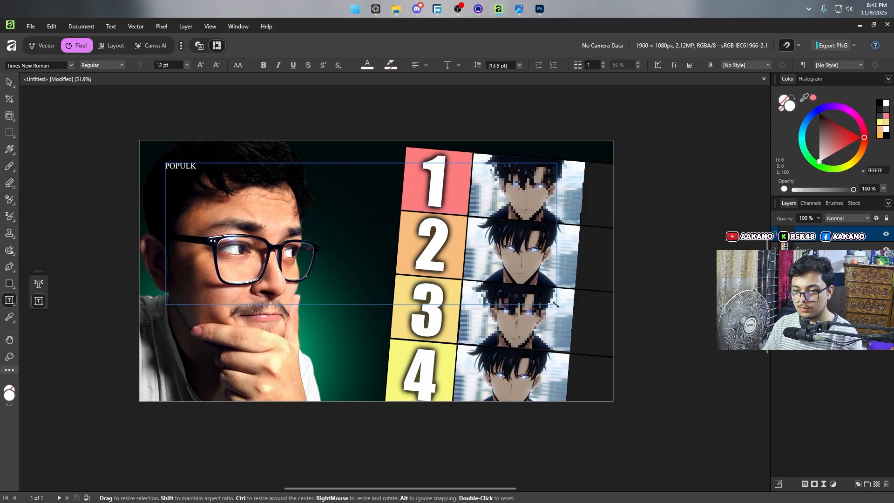
type("LAR")
key("ctrl+a")
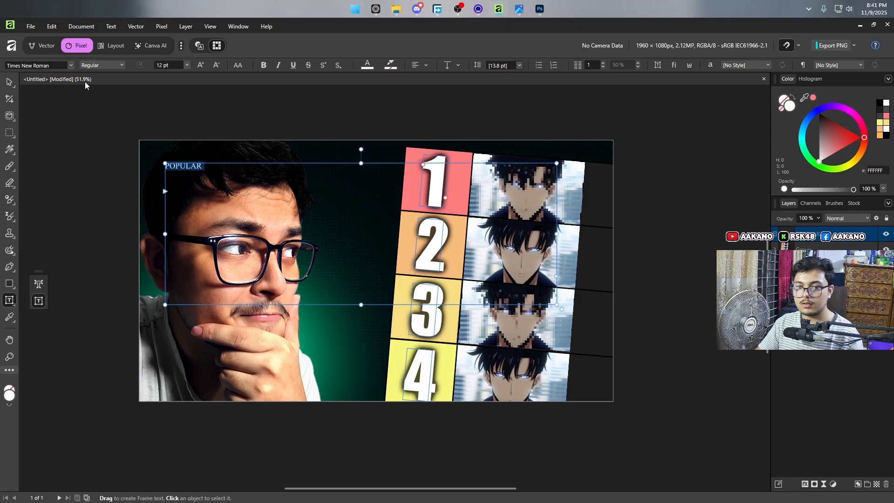
Step: Set the POPULAR text in the Deli font at 96 pt
left_click(52, 66)
type("de")
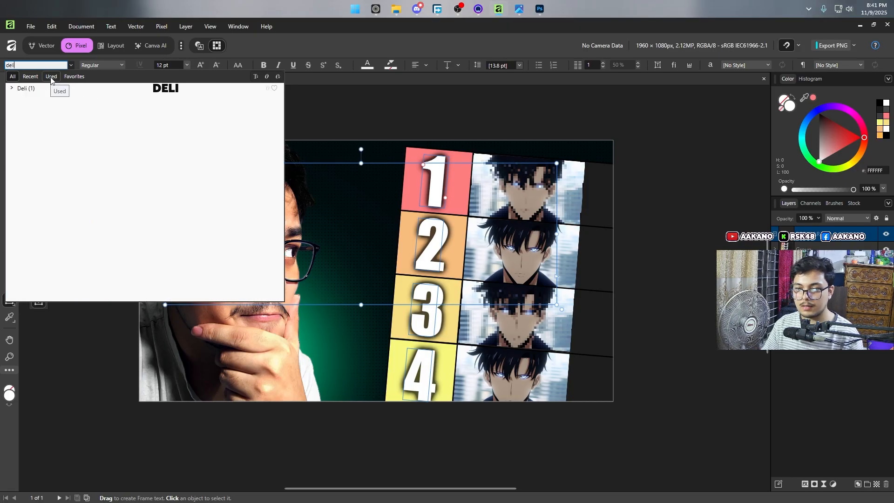
left_click(100, 86)
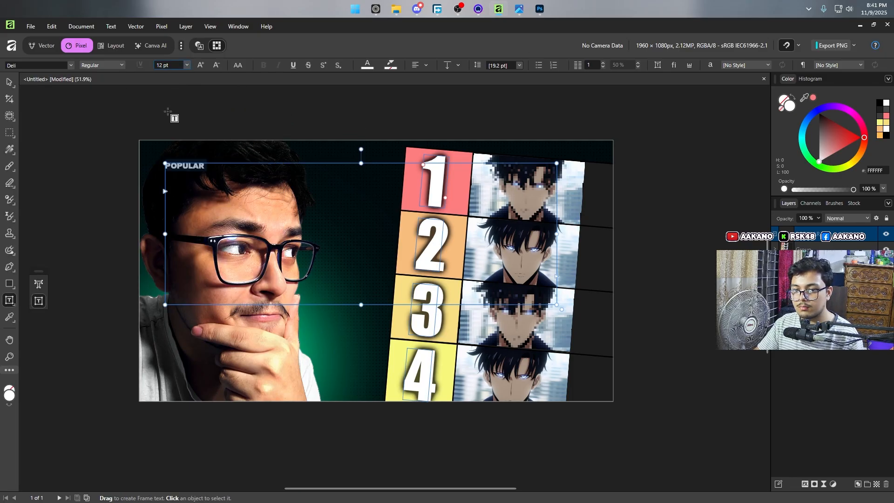
left_click(182, 66)
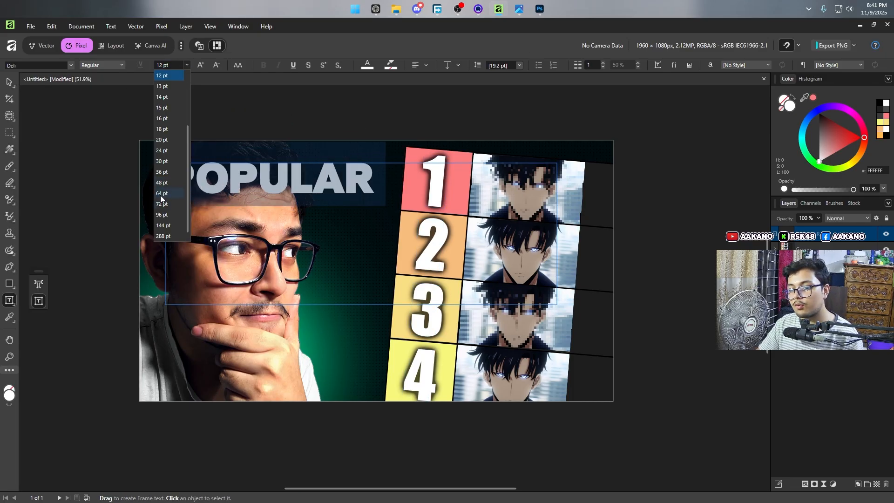
left_click(163, 215)
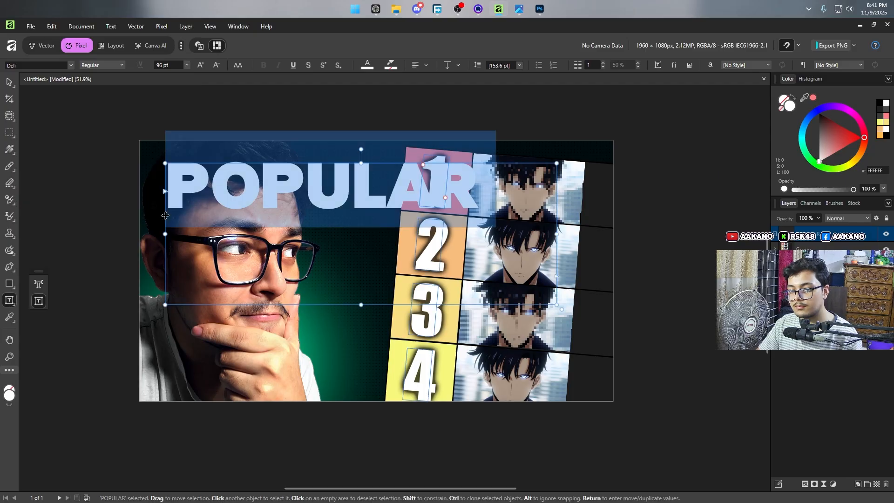
left_click(407, 208)
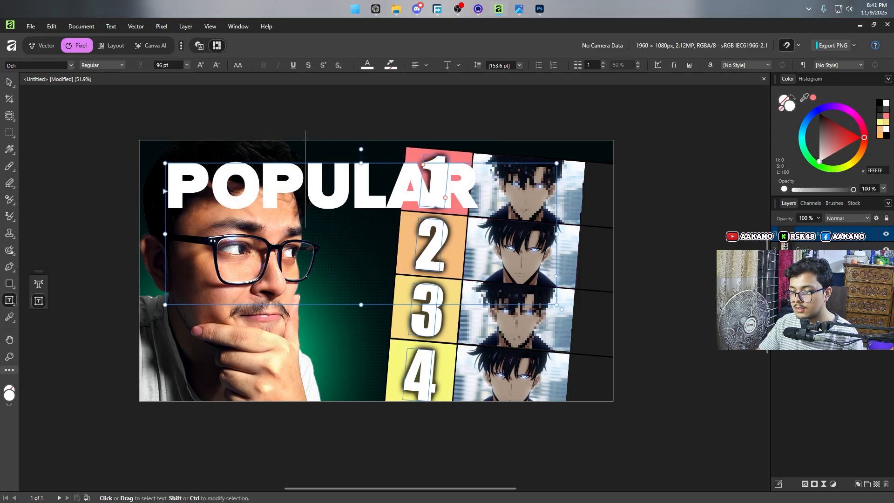
Step: Narrow the POPULAR text frame, rotate it to read upward parallel to the tier list edge, and place it between the portrait and the numbers
key("Escape")
left_click_drag(557, 234, 482, 243)
left_click_drag(482, 243, 478, 243)
left_click_drag(323, 150, 224, 174)
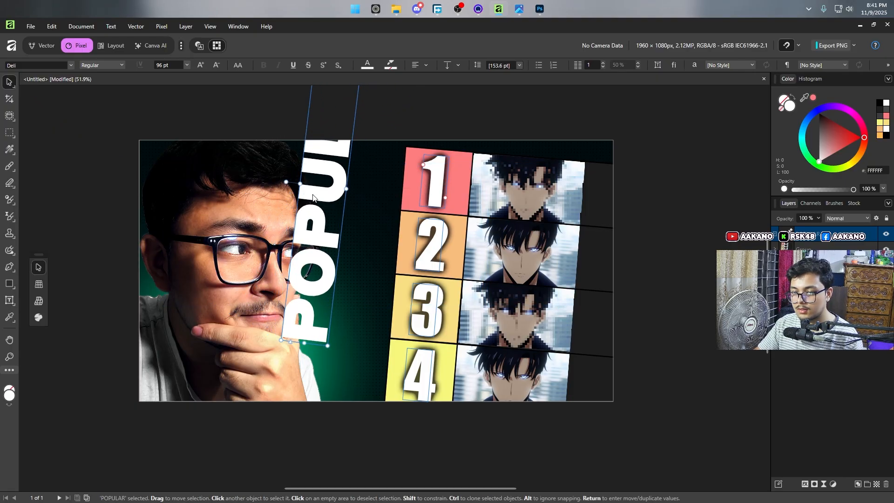
left_click_drag(322, 224, 368, 303)
left_click_drag(373, 425, 381, 425)
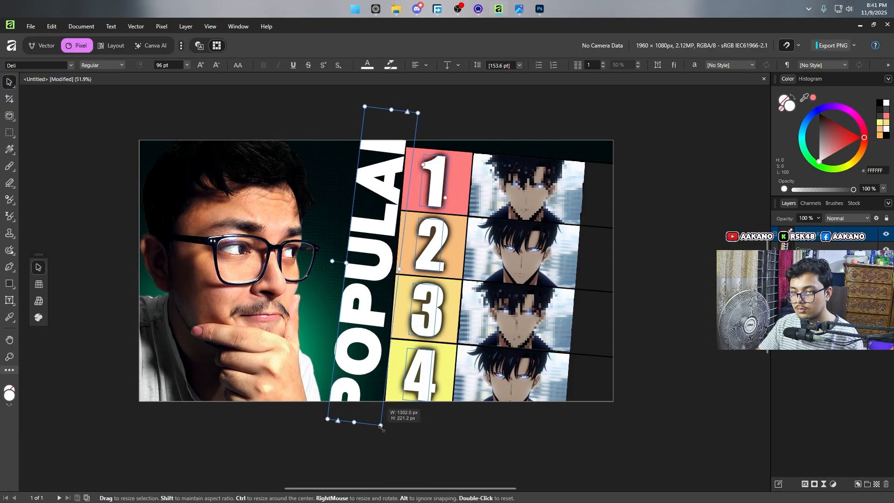
Step: Reduce the POPULAR text to 72 pt and place it against the tier list's left edge, using the reference image 62-1.png as guide
key("t")
key("ctrl+a")
left_click(186, 65)
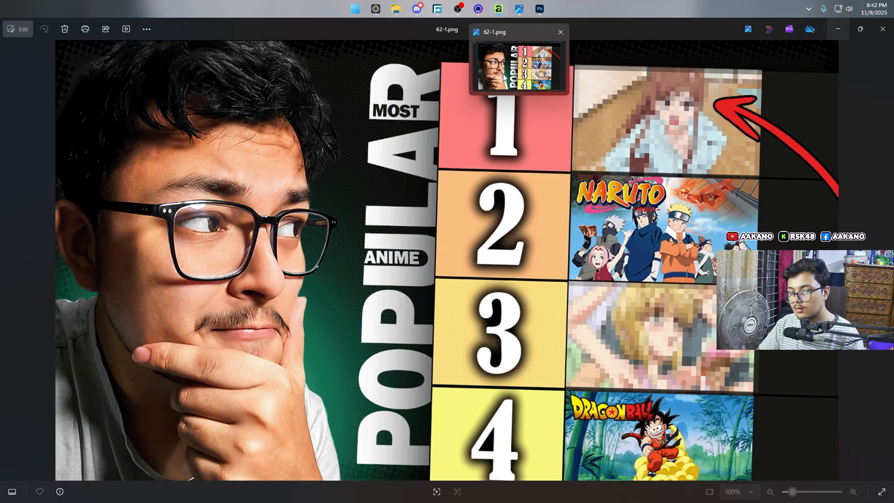
left_click(503, 74)
left_click(518, 7)
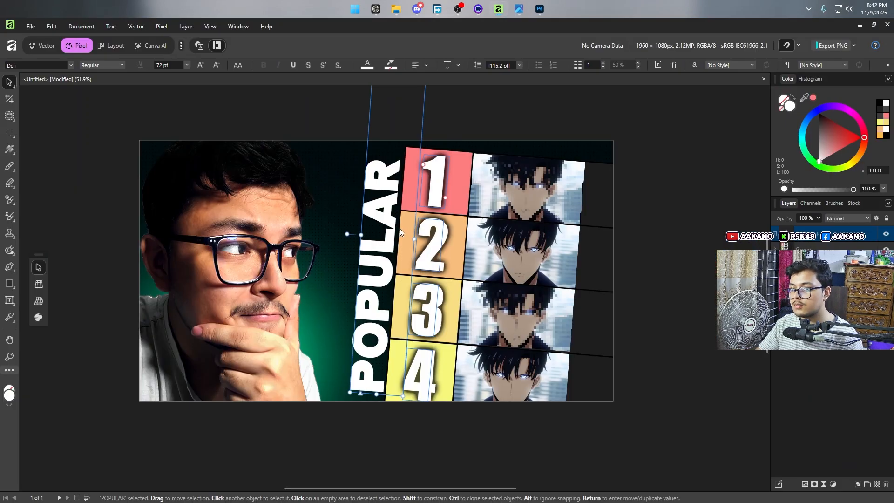
left_click_drag(386, 276, 391, 276)
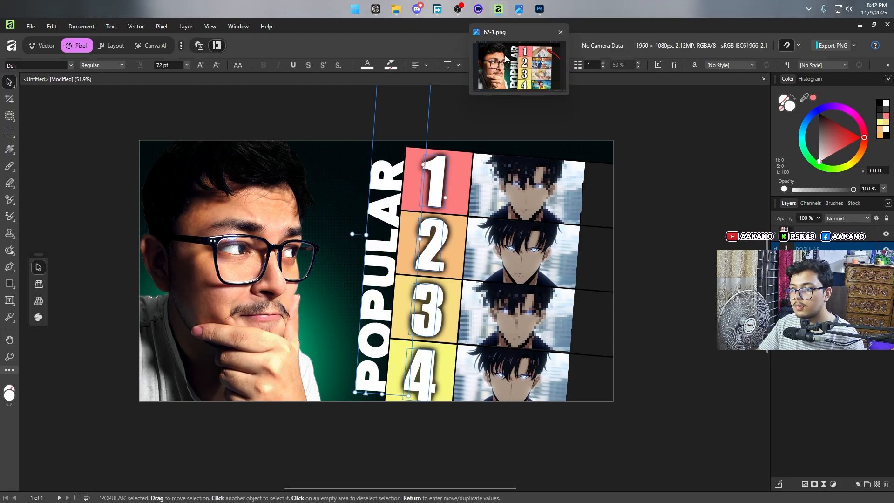
Step: Refine the frame length and position of the vertical POPULAR title so it spans the four rows beside the numbers
mouse_move(505, 55)
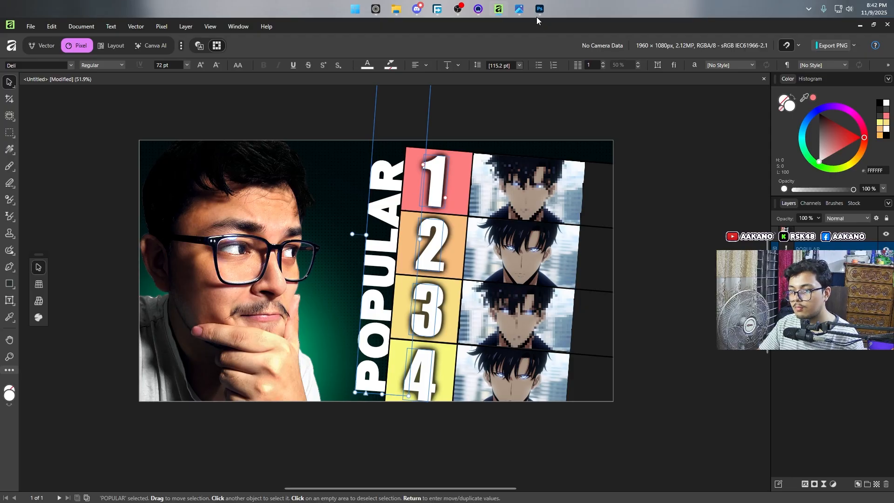
mouse_move(520, 10)
mouse_move(516, 68)
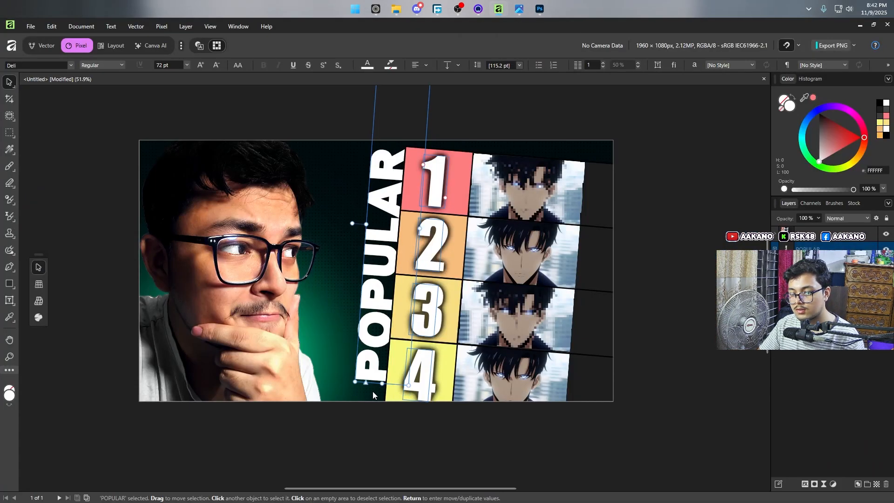
left_click_drag(382, 383, 381, 400)
double_click(381, 400)
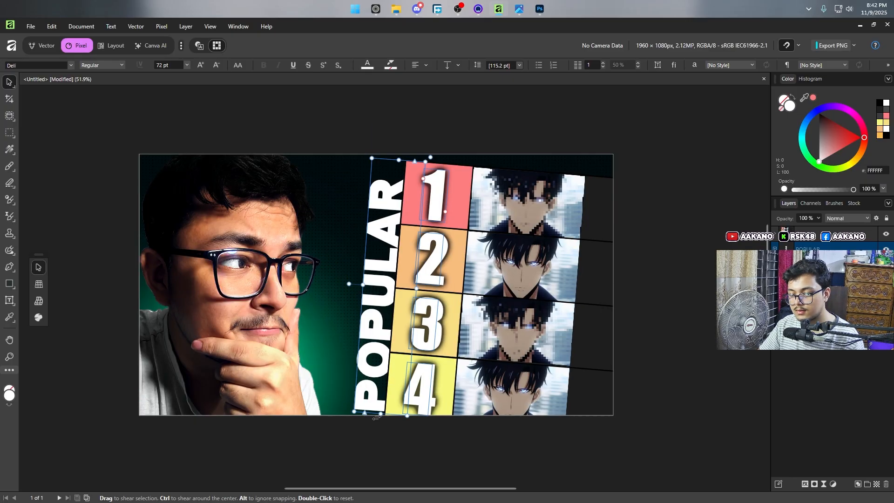
double_click(375, 326)
left_click_drag(377, 317, 368, 312)
left_click(270, 289)
Step: Give the tier list group an outer shadow in Multiply mode with 100 px radius and 5.7 px offset
left_click(433, 288)
left_click(805, 484)
left_click(573, 289)
left_click_drag(722, 227, 744, 227)
left_click_drag(760, 215, 824, 222)
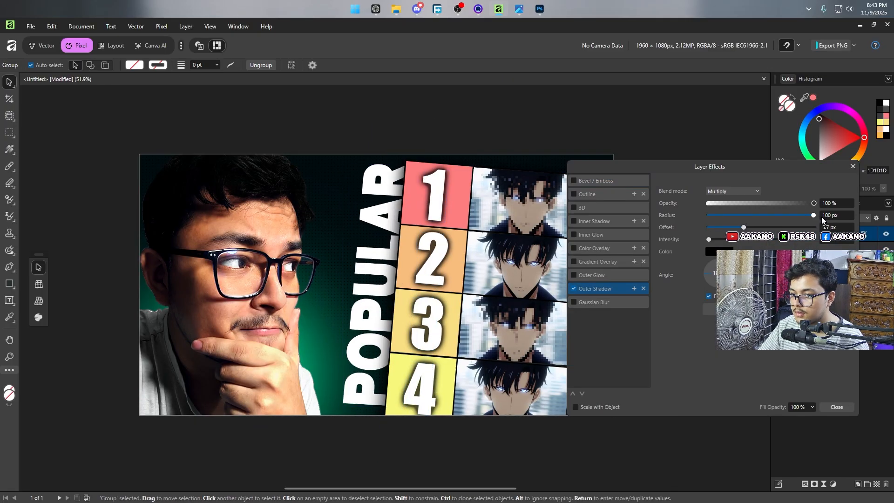
left_click(853, 166)
left_click(535, 137)
Step: Compare the vertical POPULAR title and its shading with the title in the reference image 62-1.png
key("t")
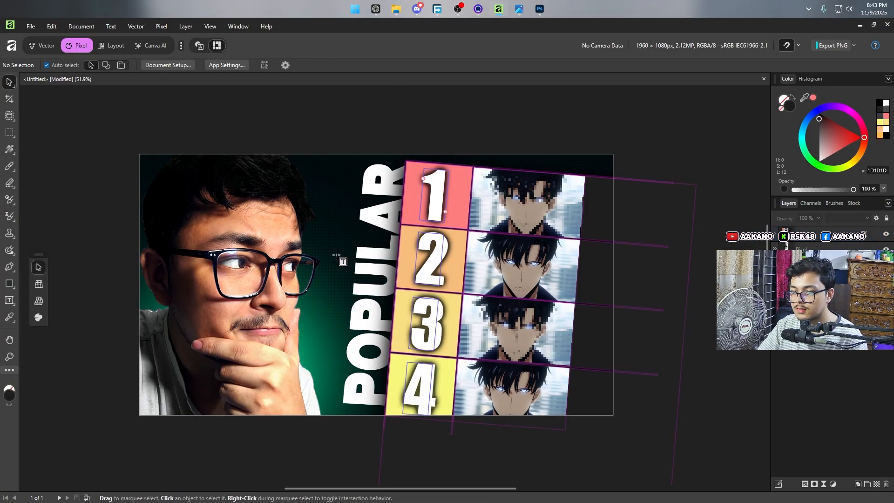
key("v")
scroll(367, 375, "up", 5)
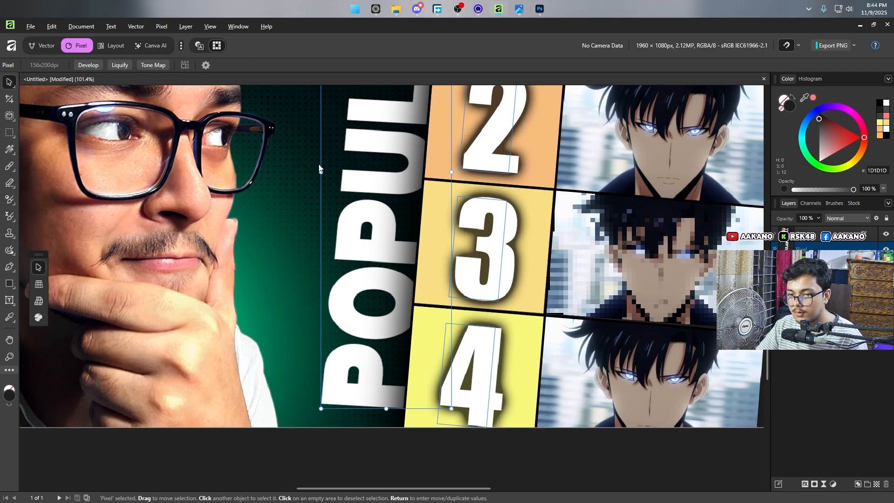
scroll(334, 230, "down", 5)
mouse_move(519, 9)
mouse_move(504, 75)
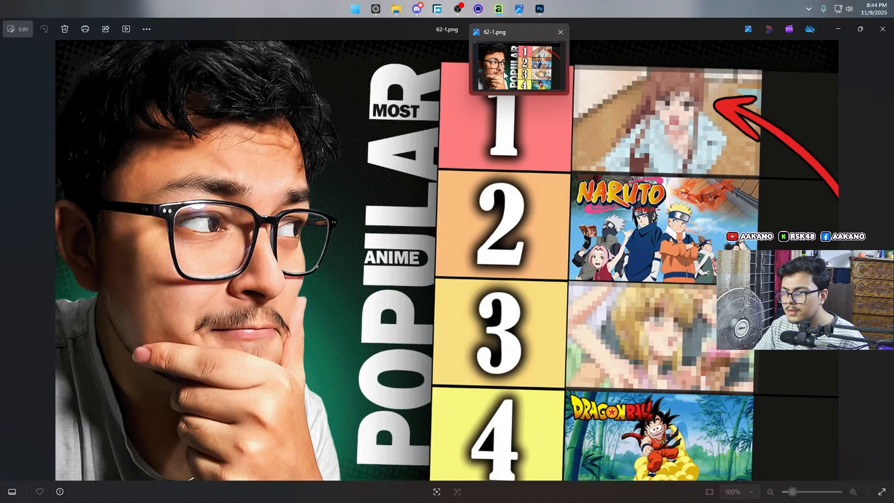
scroll(340, 139, "up", 8)
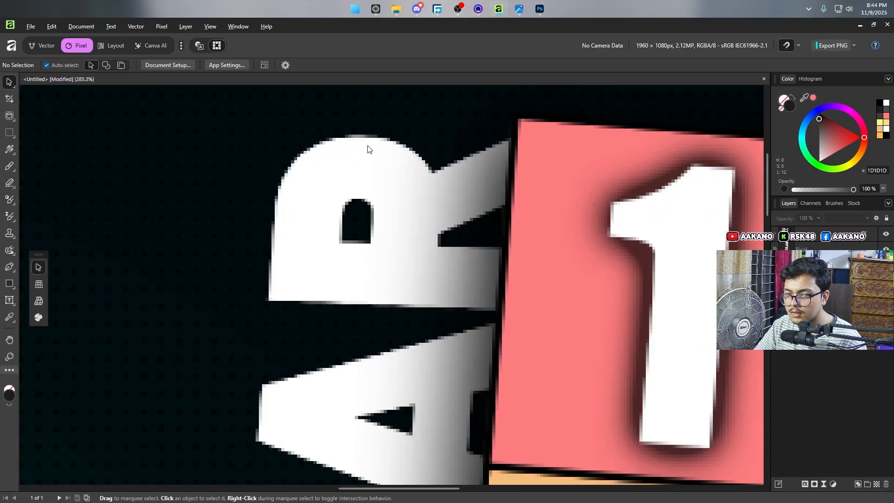
Step: Add a text frame across the gap between the portrait's hair and the POPULAR title, reading MOST
scroll(416, 183, "down", 7)
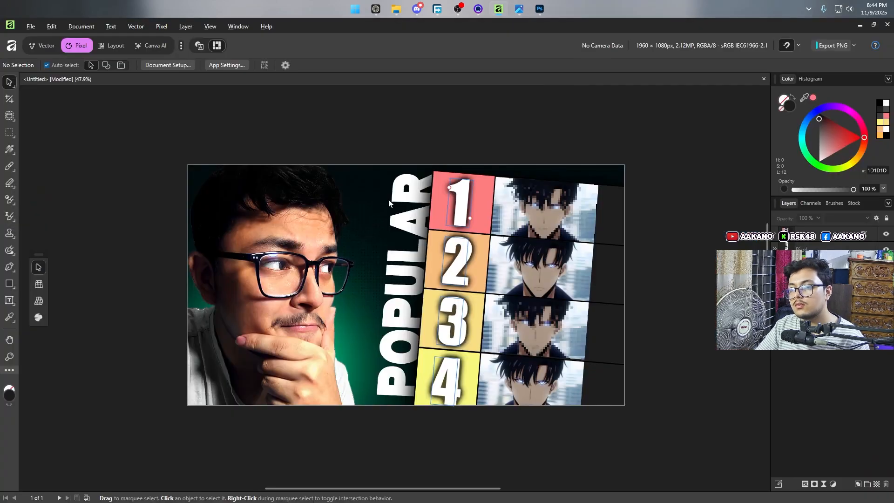
scroll(372, 191, "up", 4)
key("alt+t")
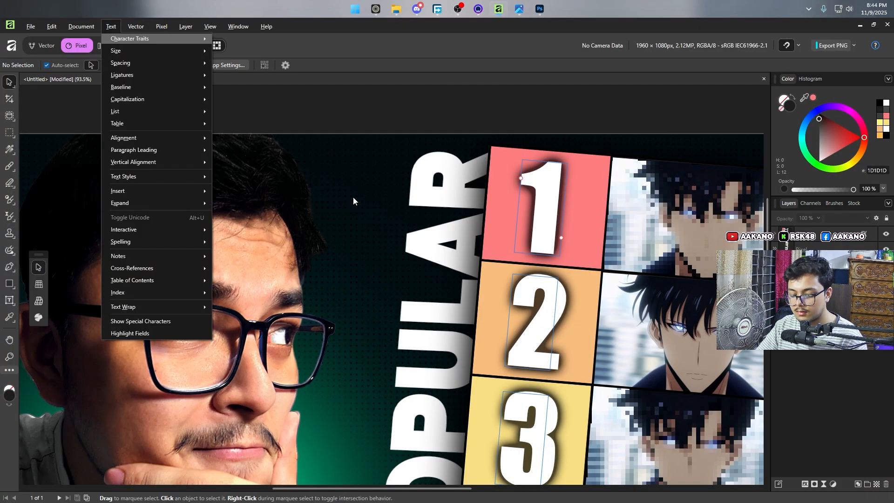
left_click(320, 127)
key("t")
left_click_drag(224, 165, 381, 219)
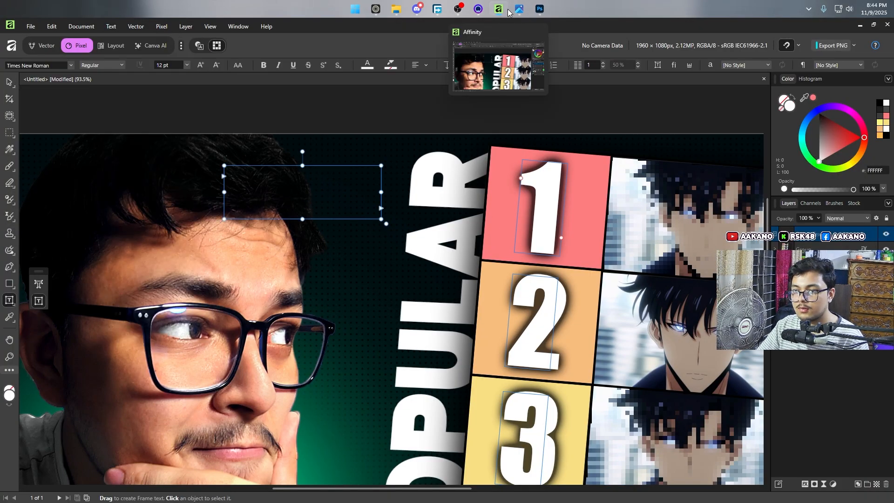
mouse_move(523, 13)
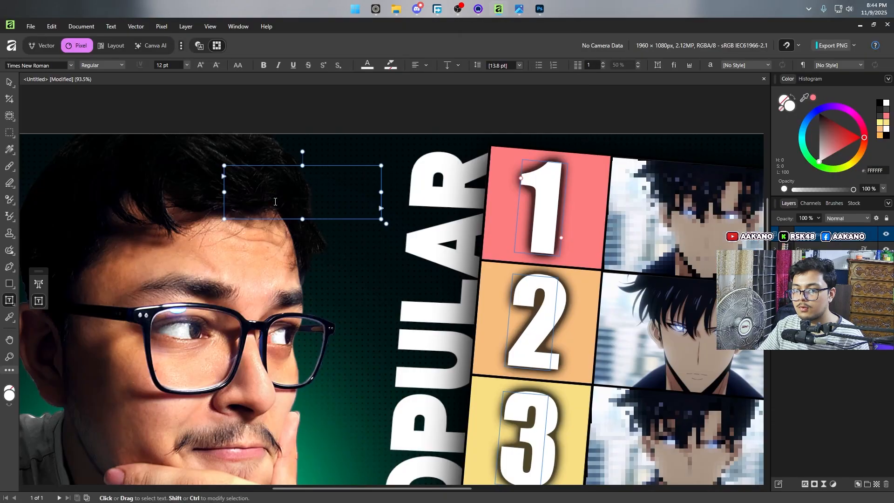
left_click(275, 201)
type("MOST")
key("Escape")
Step: Set the MOST text in the Deli font and colour it bright green (53FF2E)
left_click(38, 65)
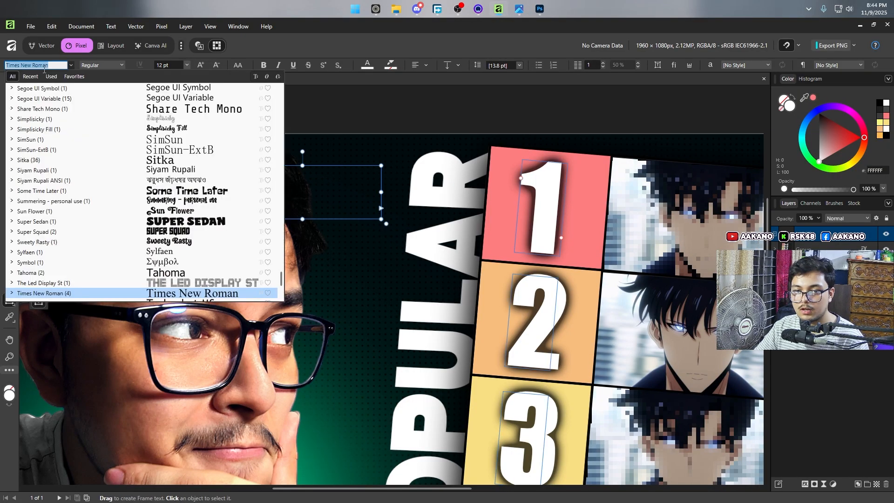
type("Deli")
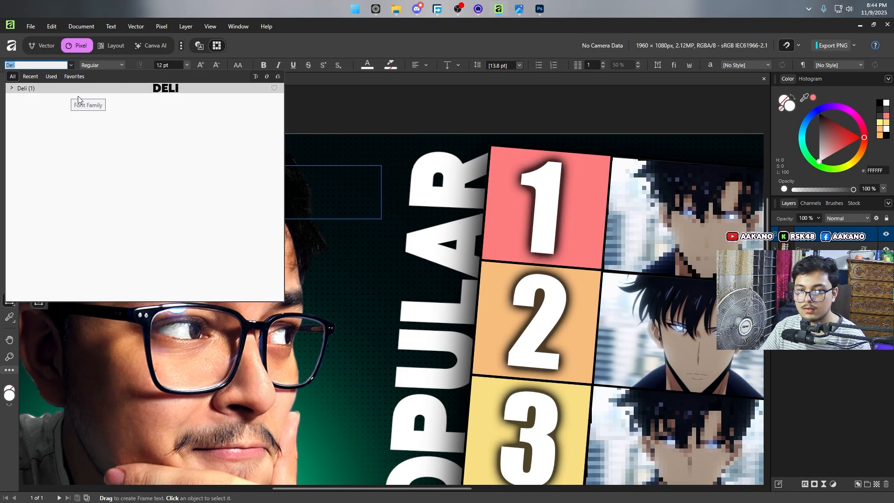
key("Return")
left_click(367, 64)
left_click(342, 149)
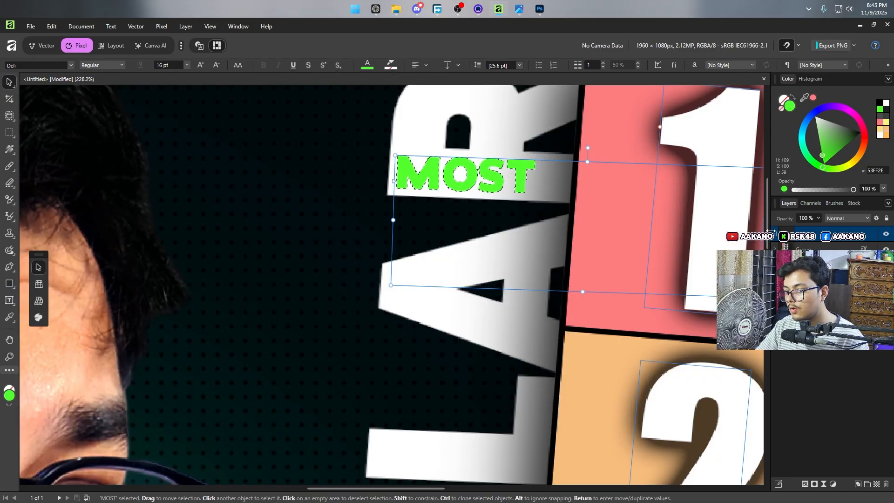
Step: Mask the vertical POPULAR title with the MOST lettering selection and invert the mask to cut the word out
left_click(822, 309)
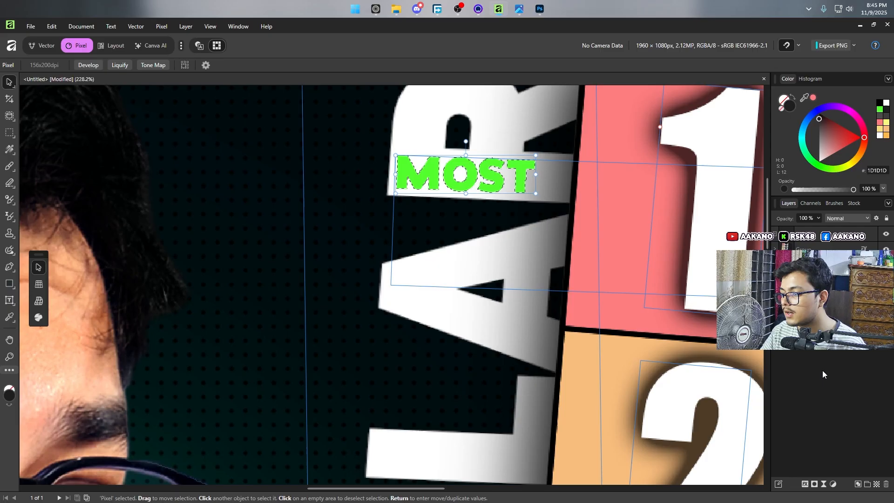
left_click(814, 484)
right_click(796, 310)
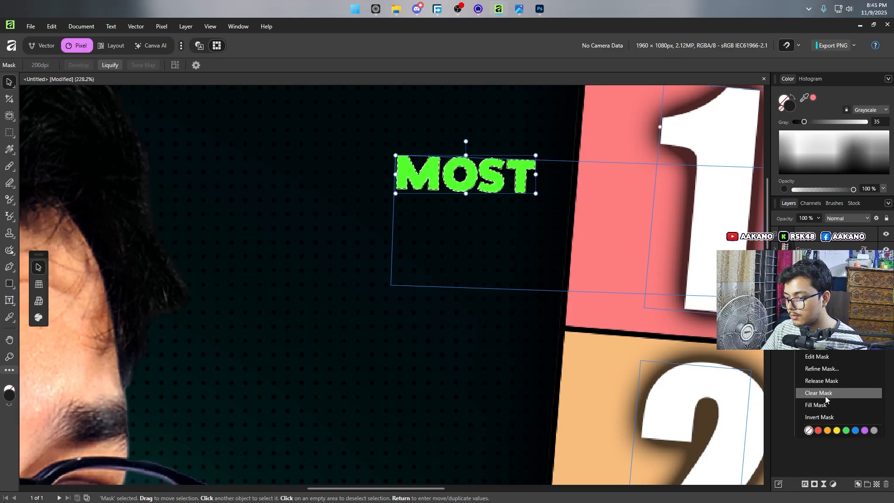
left_click(832, 418)
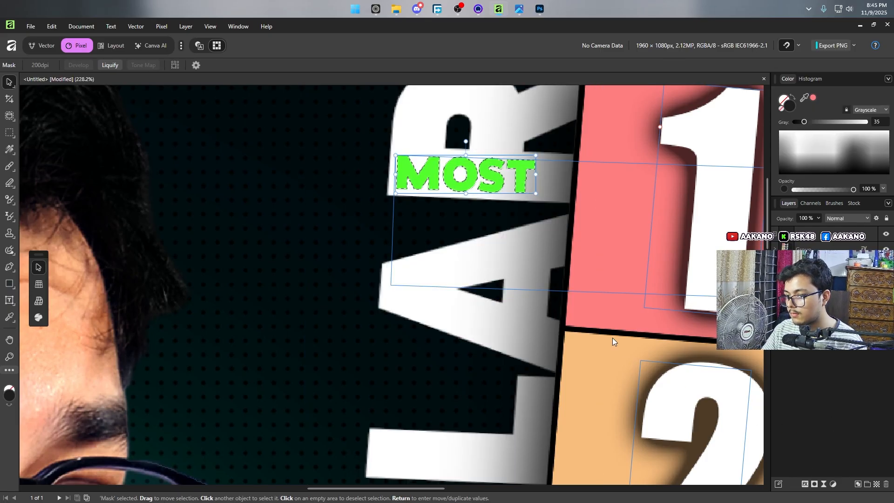
Step: Move the green MOST text down onto the U of POPULAR, change its wording to ANIME and recolour it
left_click(809, 236)
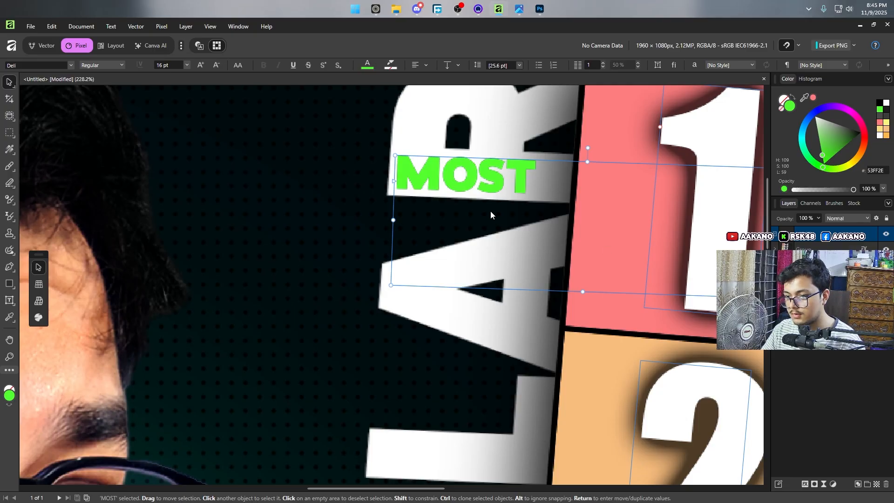
left_click_drag(473, 185, 355, 445)
scroll(297, 308, "down", 3)
double_click(366, 443)
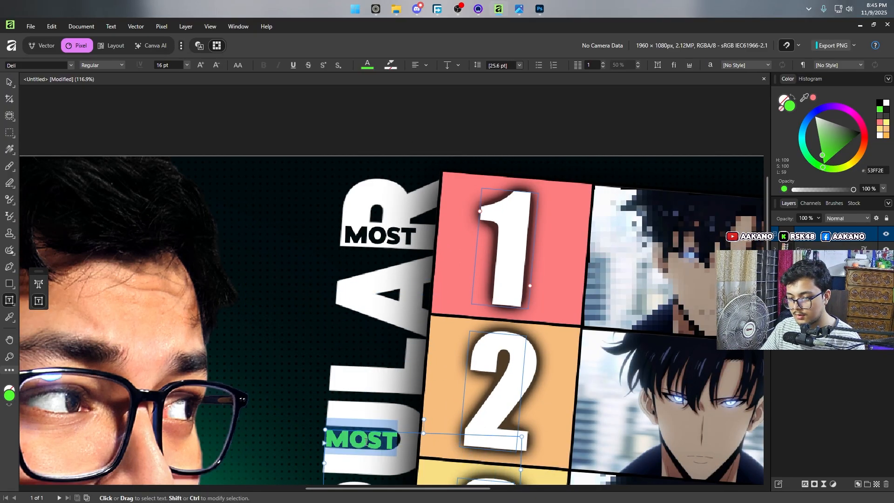
type("ANIME")
key("ctrl+a")
left_click(367, 65)
left_click_drag(362, 145, 362, 127)
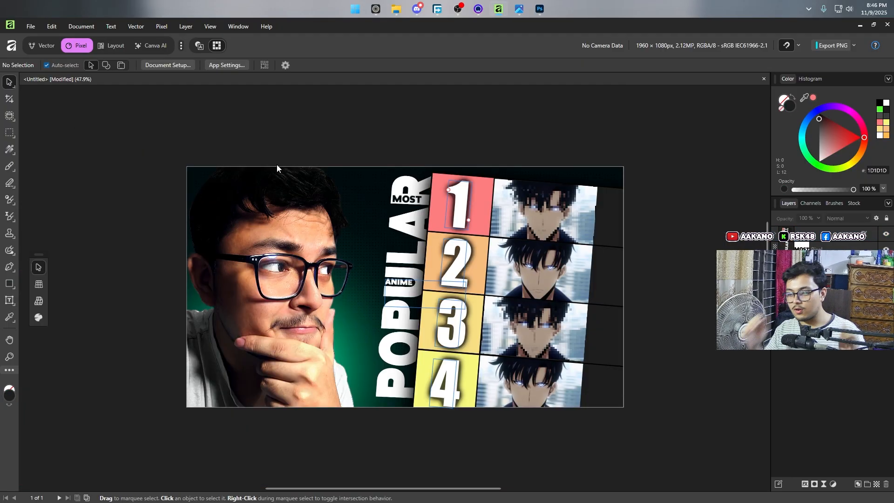
Step: Compare the MOST and ANIME lettering and the overall layout with the reference image 62-1.png
left_click(518, 8)
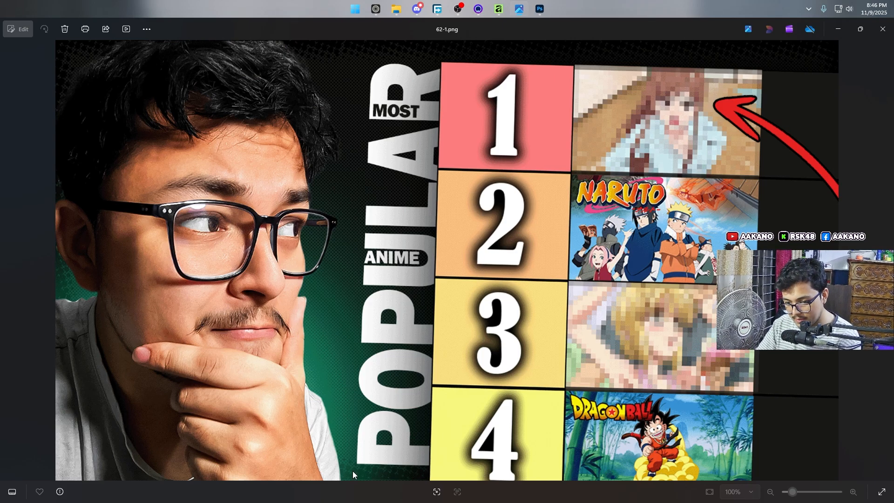
left_click(396, 4)
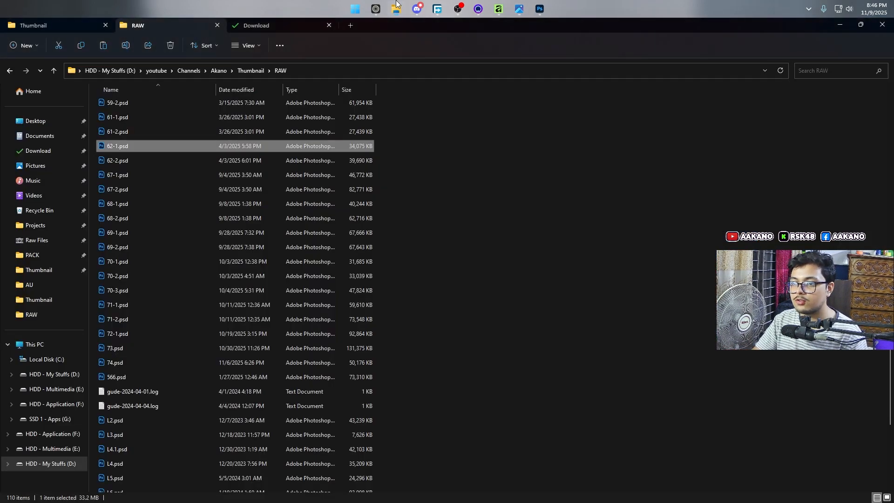
left_click(500, 8)
left_click(818, 298)
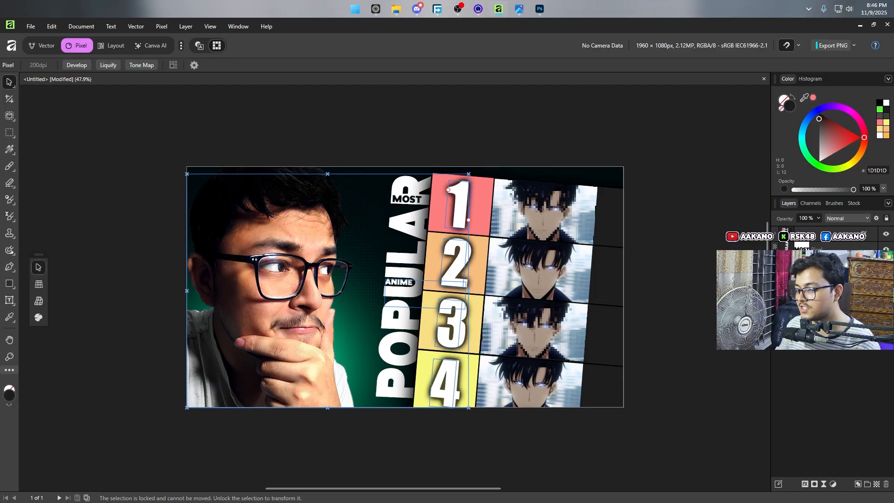
Step: Switch to File Explorer, float its window over the canvas and go up from the channel's Thumbnail folder to Channels
left_click(400, 7)
left_click_drag(440, 32, 519, 97)
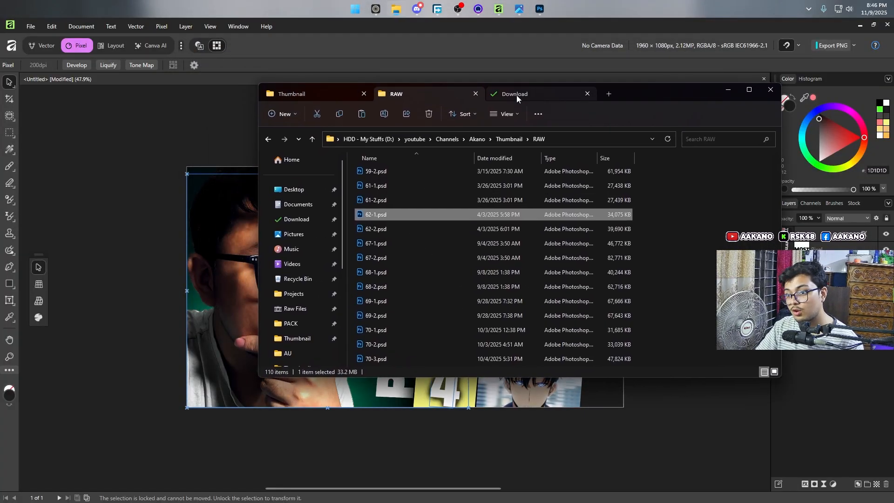
left_click(352, 94)
left_click(270, 142)
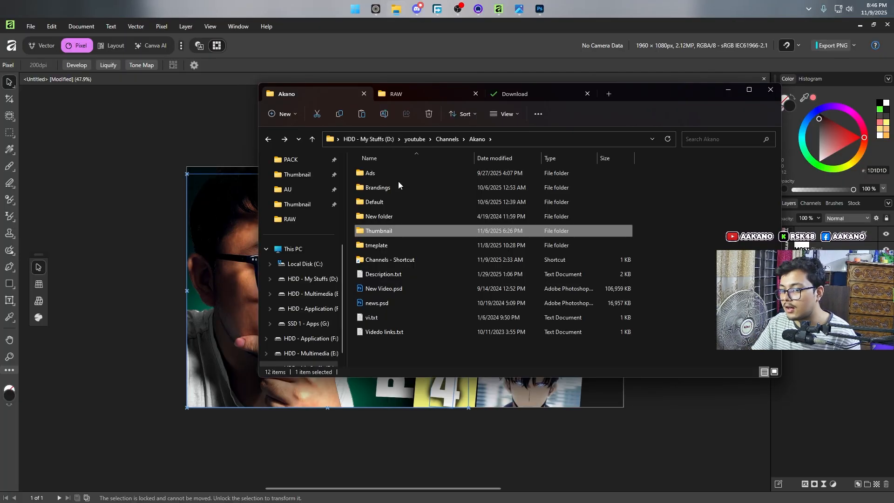
left_click(441, 134)
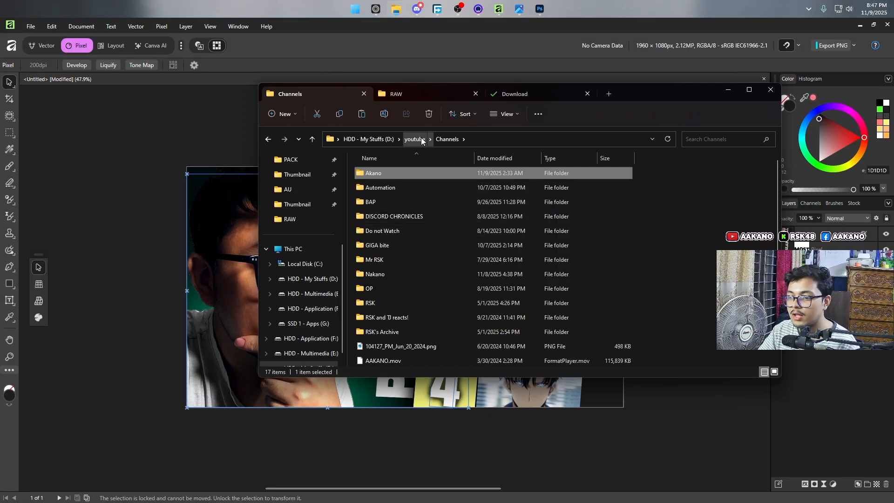
left_click(319, 204)
left_click(449, 139)
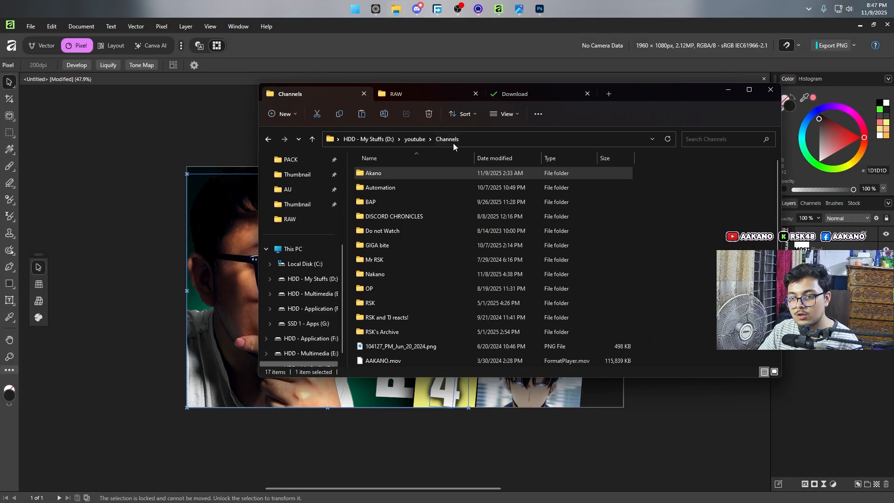
Step: Browse the youtube folder's Thumbnail subfolders, checking Preset, and open the Files folder
left_click(415, 139)
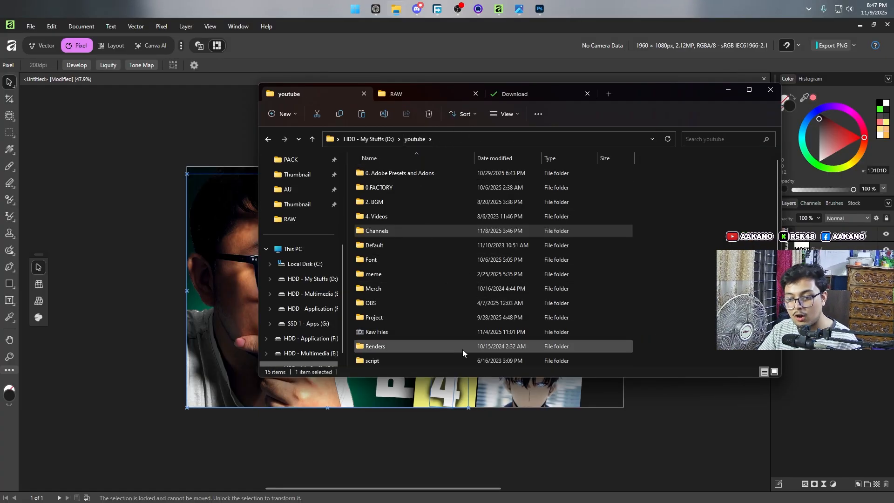
scroll(463, 350, "down", 1)
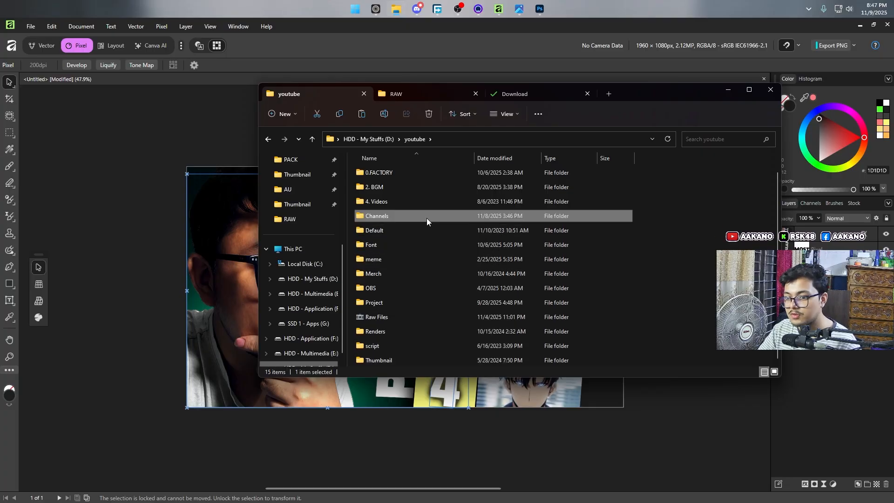
double_click(452, 356)
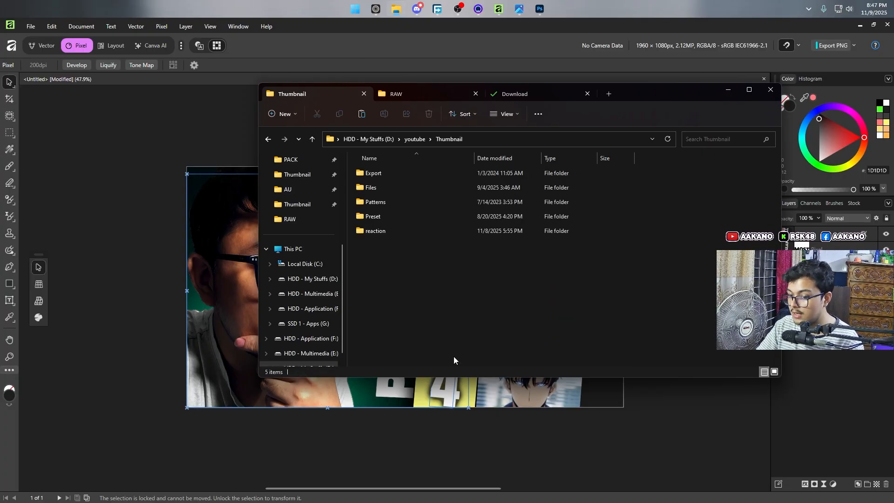
double_click(432, 219)
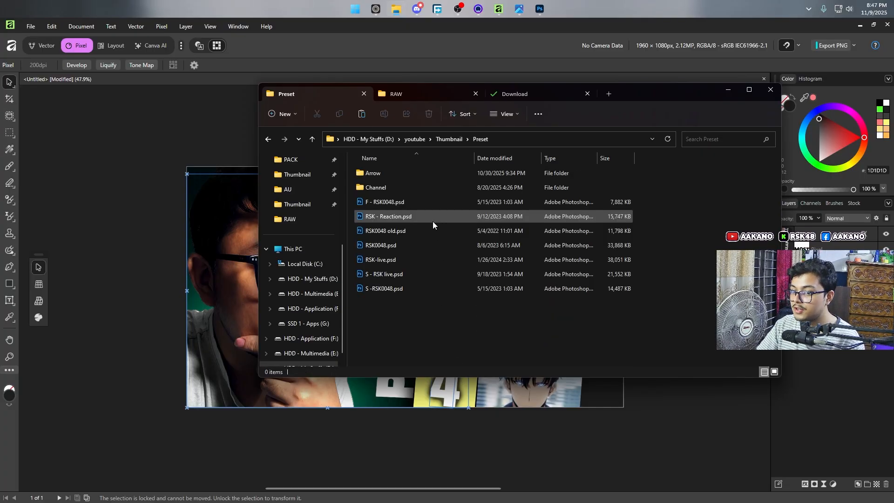
left_click(456, 140)
double_click(424, 192)
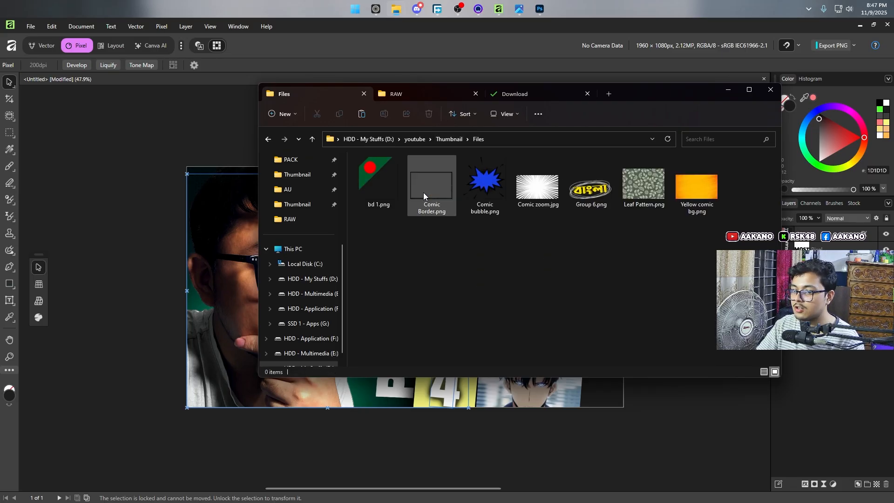
Step: Place Comic Border.png from the Files folder into the Affinity document and select its layer
left_click(433, 188)
left_click_drag(434, 188, 161, 280)
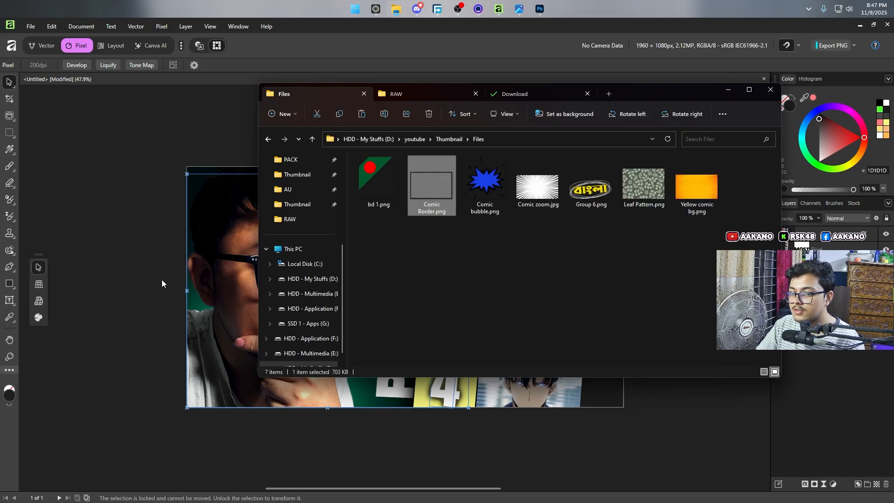
left_click(226, 350)
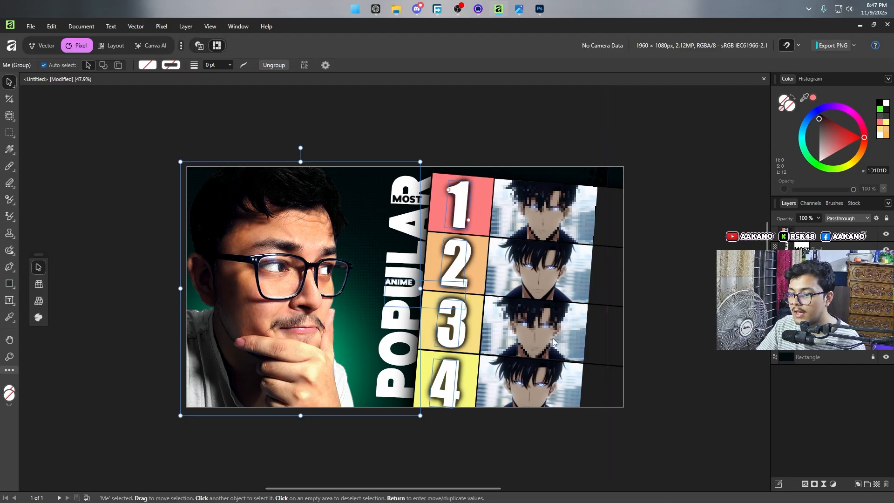
left_click(811, 307)
scroll(627, 268, "down", 3)
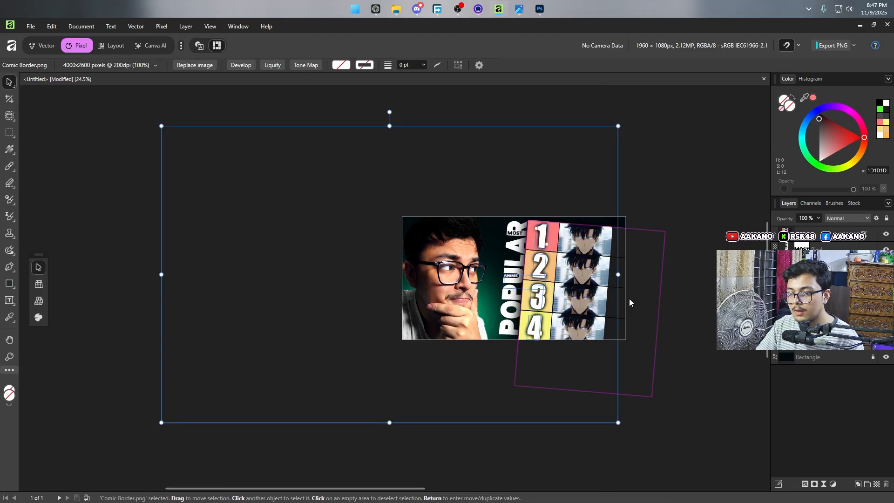
Step: Resize the Comic Border image so all four sides match the 1960 × 1080 px canvas edges
left_click_drag(162, 274, 402, 275)
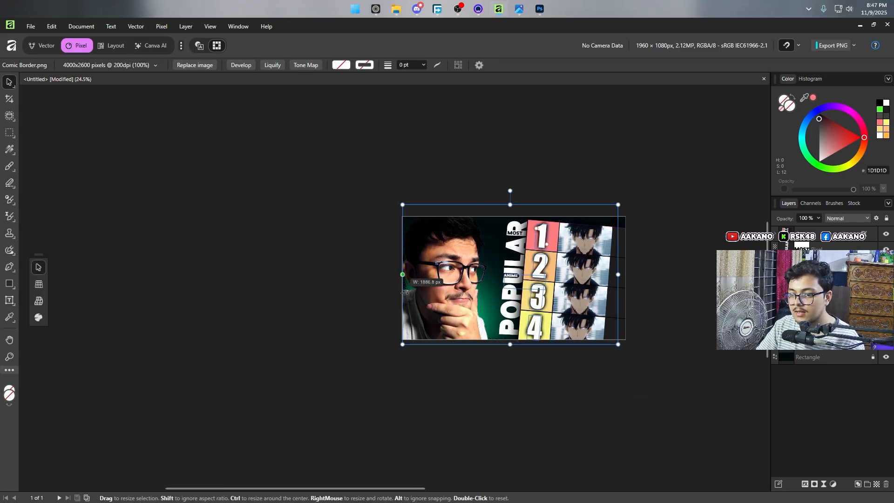
scroll(512, 292, "up", 3)
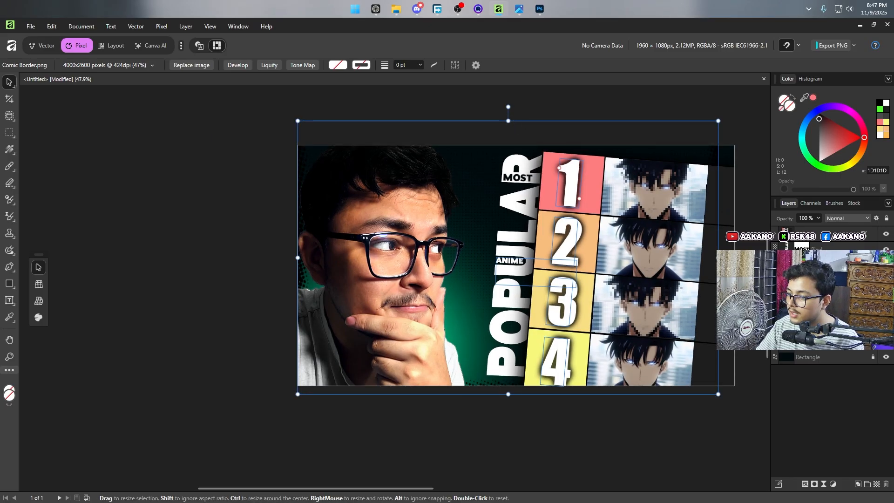
left_click_drag(718, 258, 734, 258)
left_click_drag(516, 116, 515, 146)
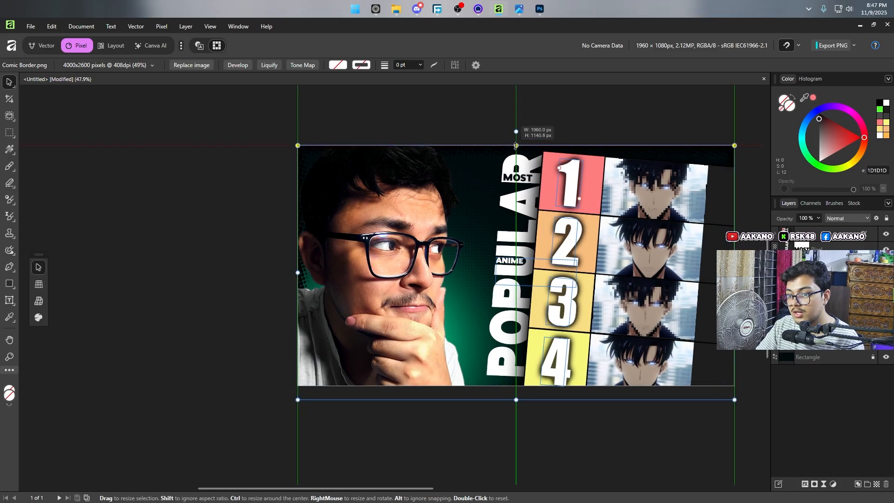
left_click_drag(516, 400, 516, 386)
scroll(479, 303, "up", 3)
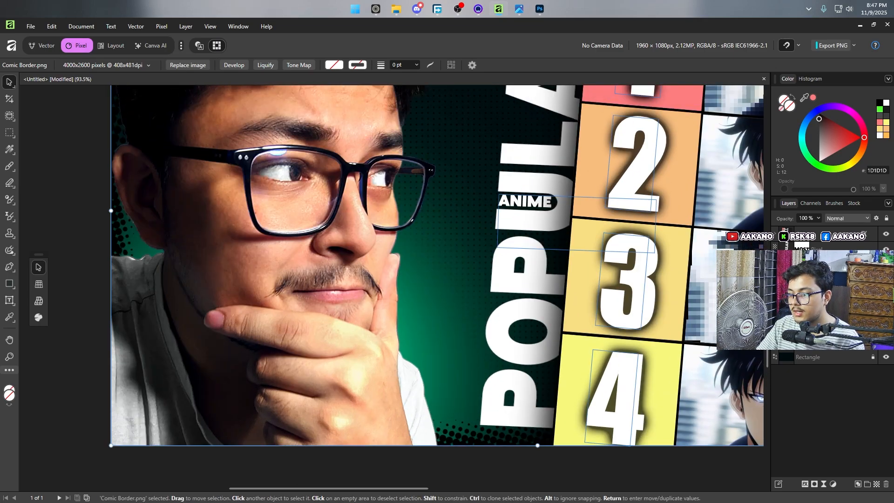
Step: Set the Comic Border layer's blend mode to Soft Light
left_click(853, 219)
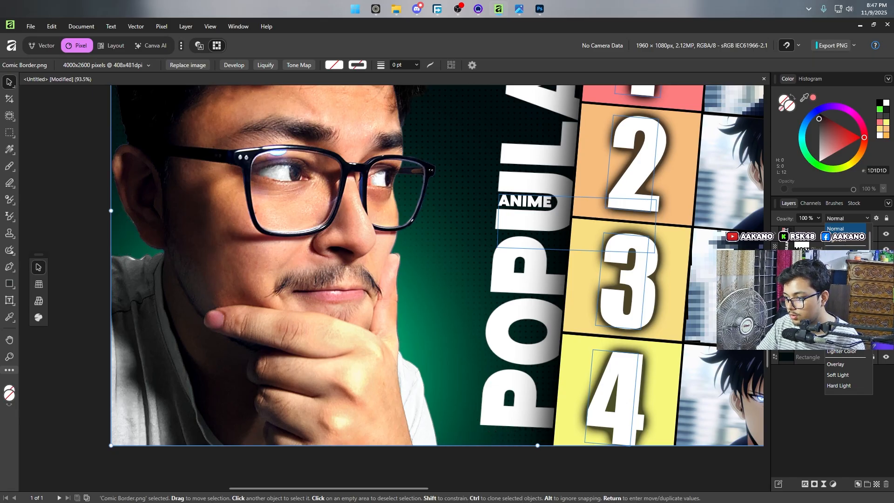
scroll(848, 307, "down", 2)
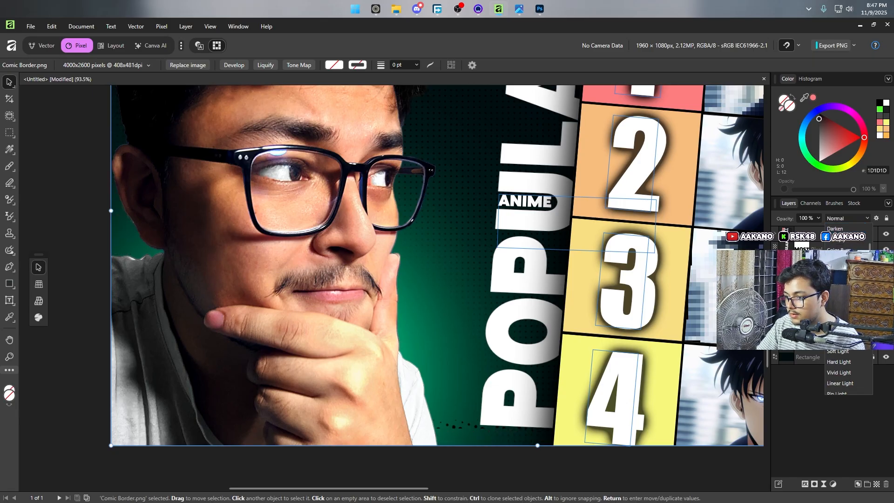
left_click(849, 353)
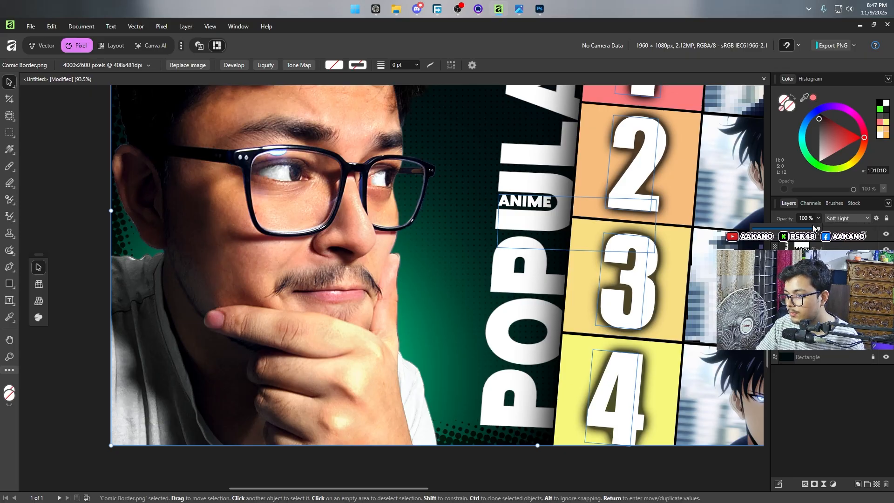
Step: Compare the composition with the 62-1.png reference image and deselect the Comic Border layer
mouse_move(518, 10)
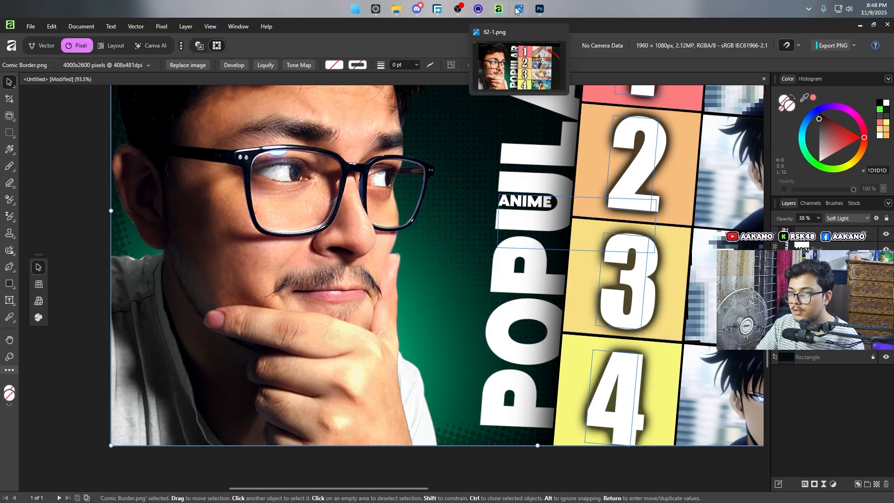
left_click(516, 73)
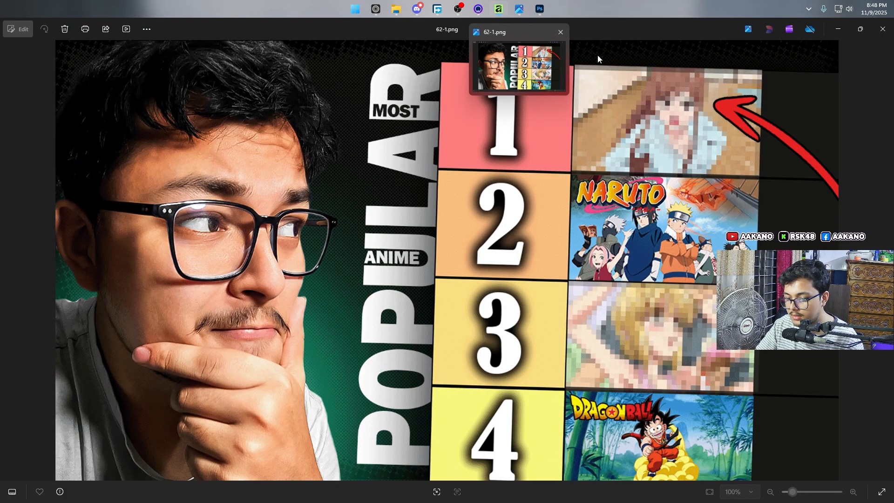
key("ctrl+d")
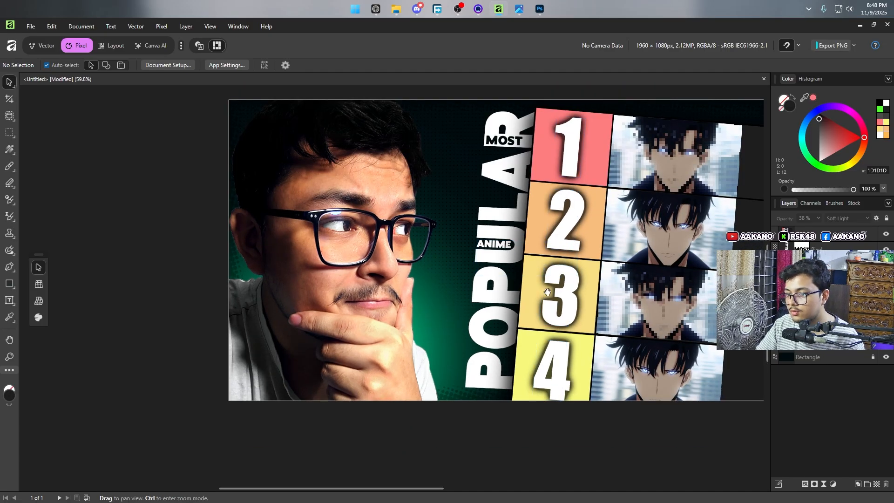
scroll(466, 326, "down", 2)
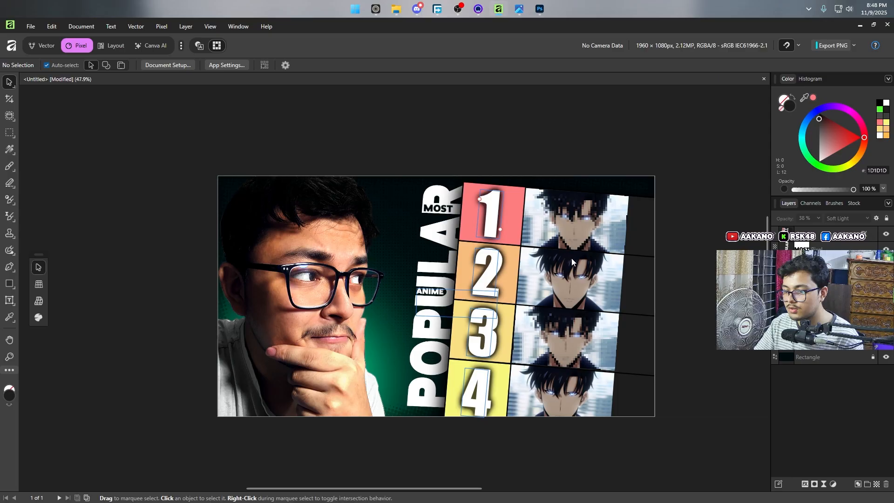
mouse_move(519, 9)
left_click(530, 65)
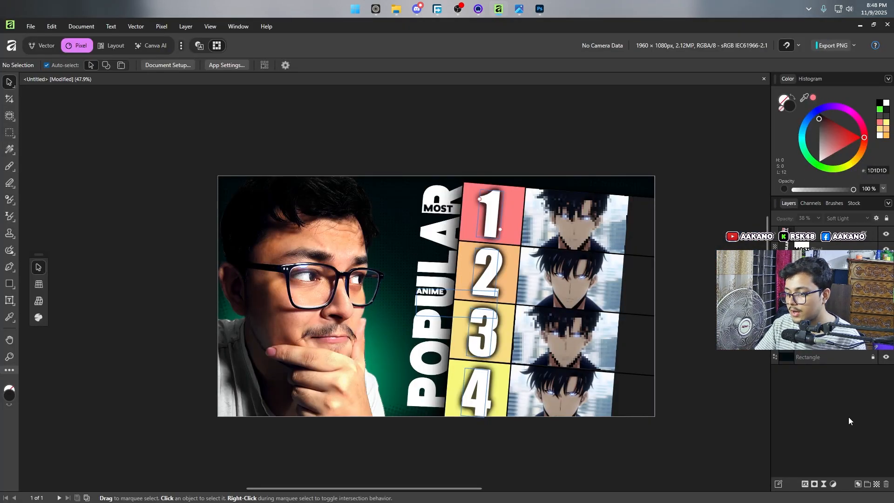
Step: Browse the youtube folder's Thumbnail subfolders in File Explorer to the Arrow folder inside Preset
left_click(392, 10)
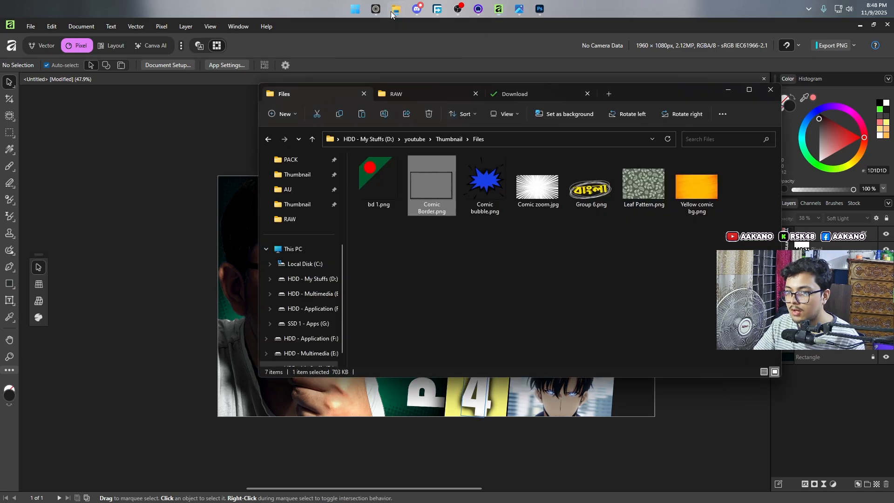
left_click(415, 139)
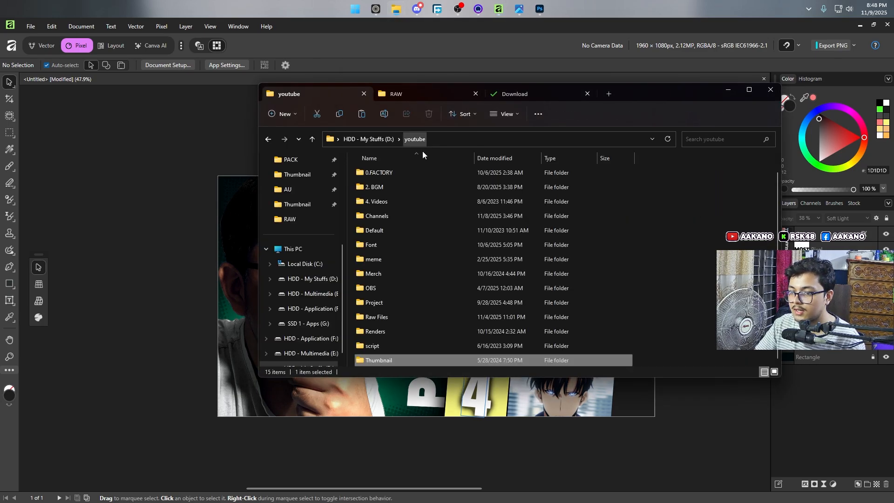
double_click(446, 357)
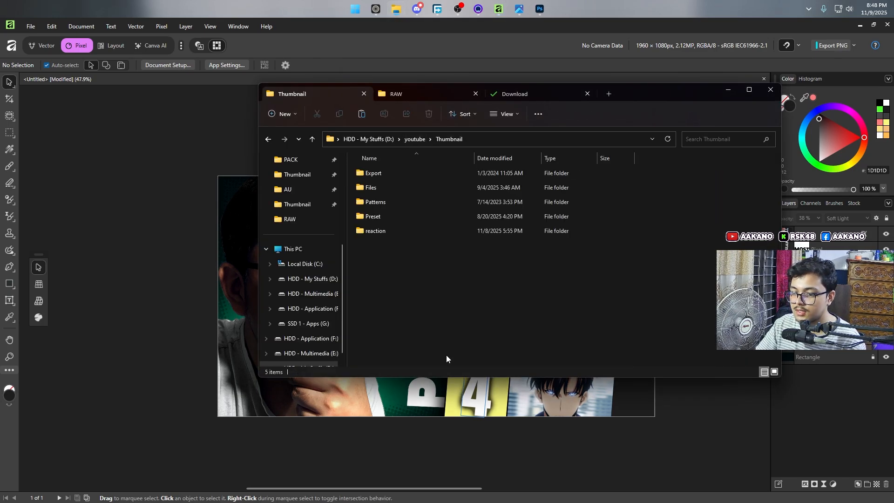
double_click(422, 187)
left_click(440, 140)
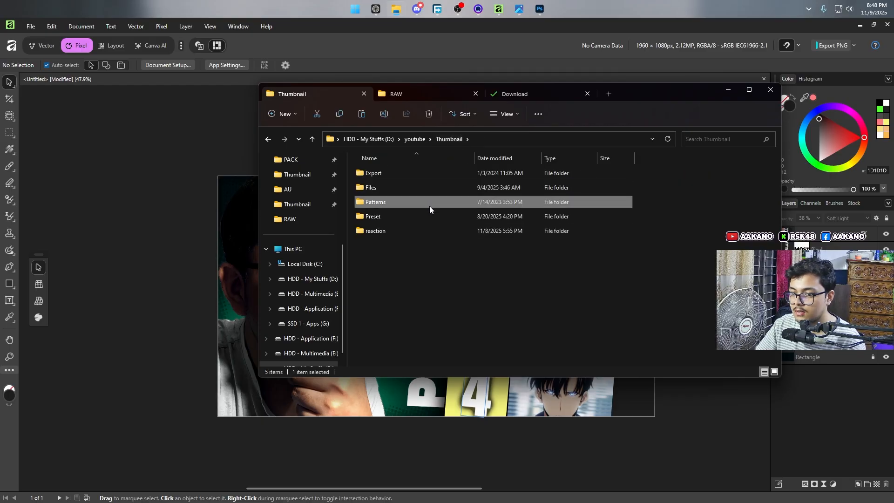
double_click(430, 219)
double_click(428, 171)
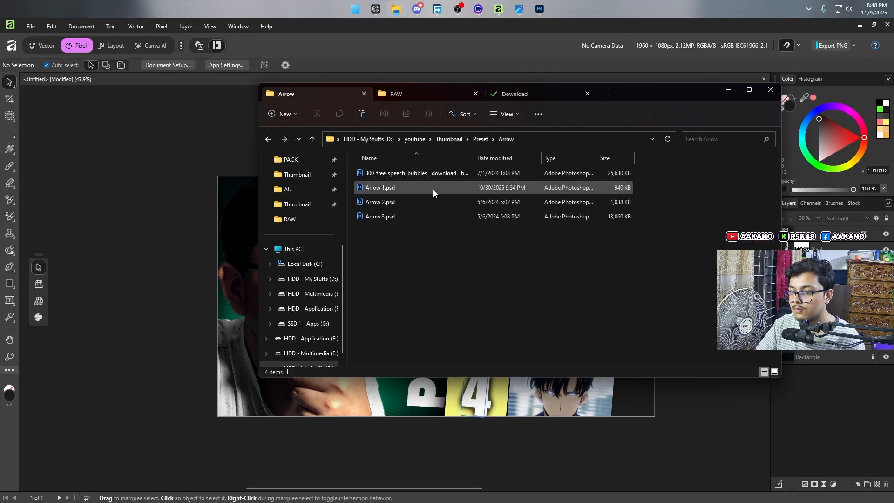
Step: Open Arrow 2.psd from the Arrow folder in Affinity and deselect its layer
right_click(440, 203)
mouse_move(515, 246)
left_click(617, 278)
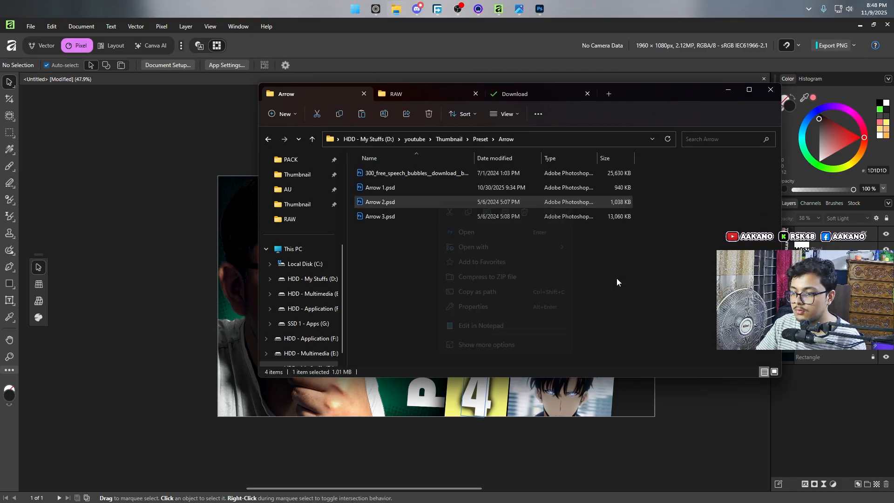
scroll(273, 136, "up", 3)
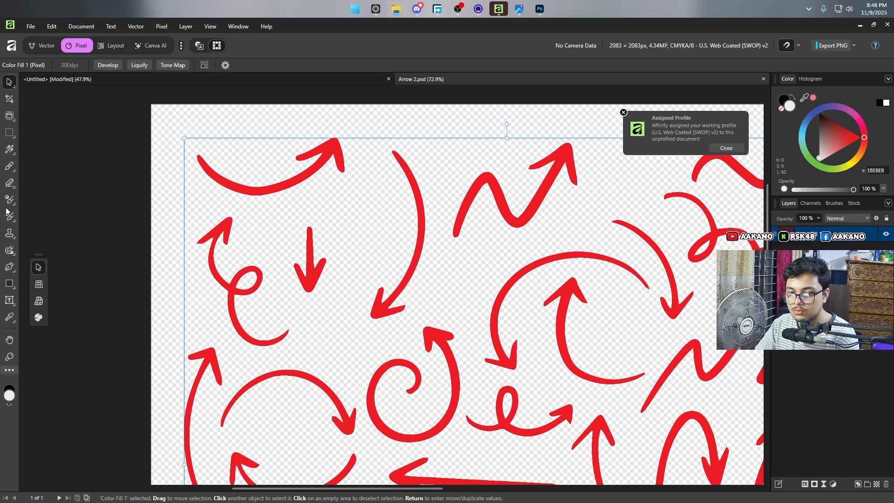
left_click(75, 216)
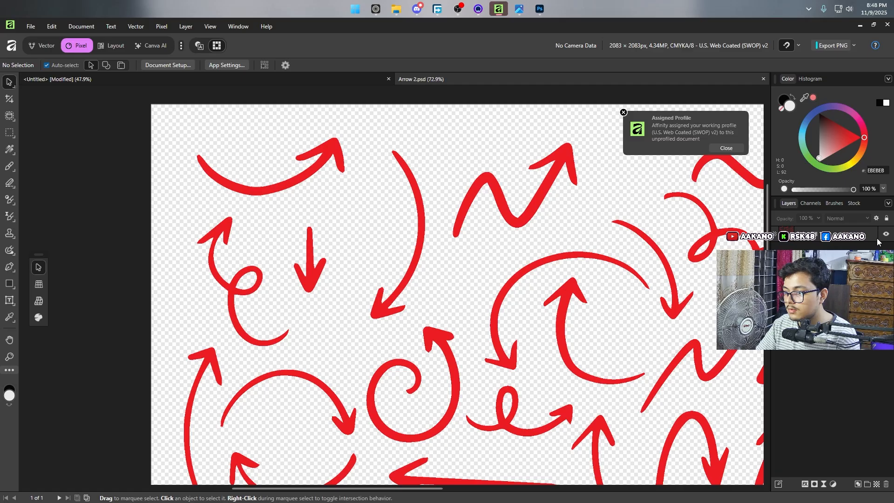
Step: Outline the curved red arrow in the sheet's upper-left corner with a freehand selection and reposition the selection over it
key("l")
left_click_drag(182, 168, 354, 186)
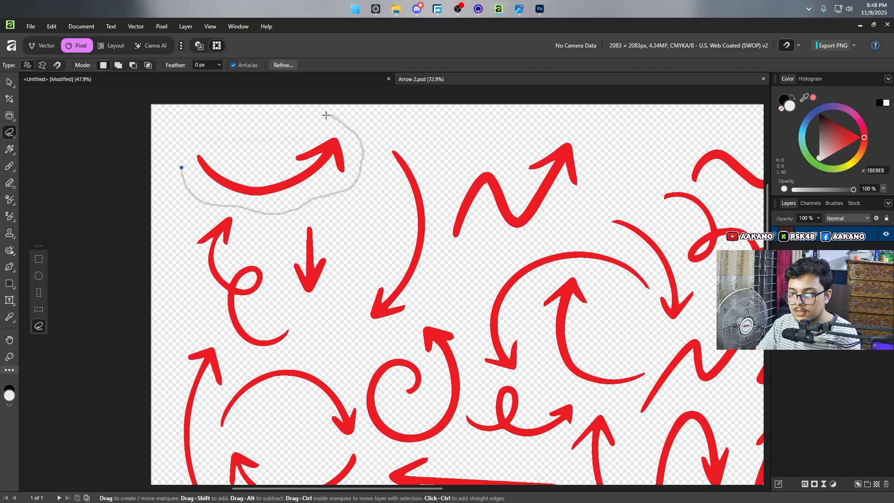
left_click_drag(172, 150, 179, 166)
key("v")
mouse_move(284, 185)
left_mouse_down()
mouse_move(234, 183)
mouse_move(72, 79)
mouse_move(271, 369)
left_mouse_up()
scroll(279, 359, "down", 4)
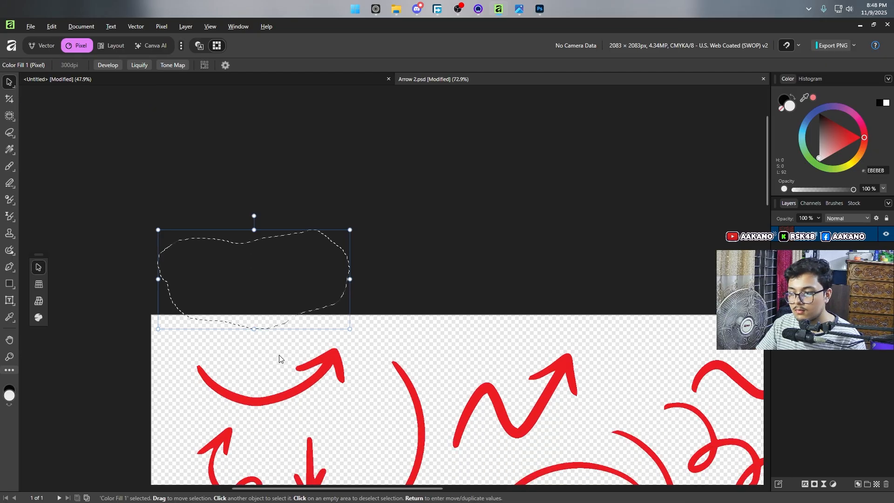
left_click_drag(258, 256, 292, 387)
Step: Duplicate the selected arrow onto its own layer, clear the selection and move the copy off the original
right_click(291, 387)
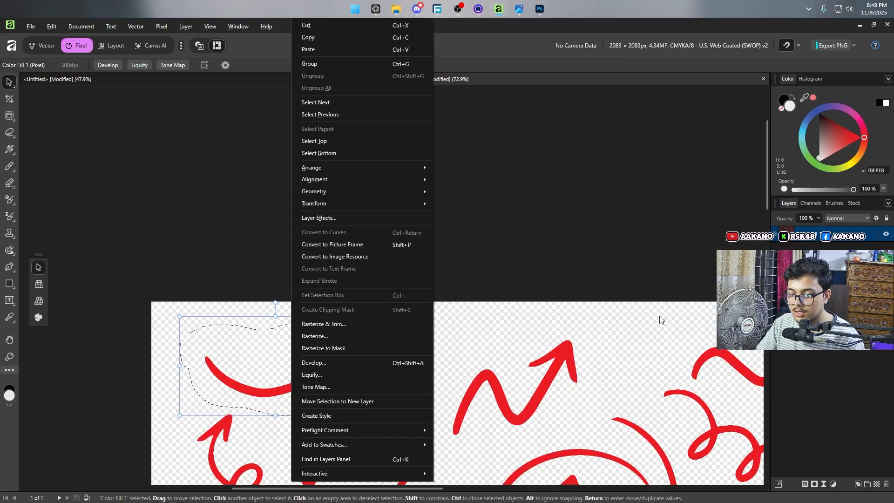
key("Escape")
key("ctrl+j")
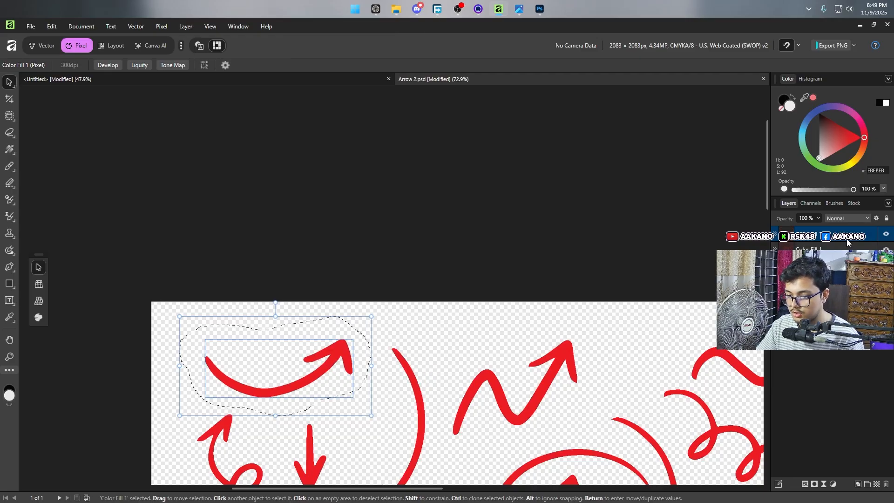
key("ctrl+d")
left_click_drag(341, 362, 379, 412)
Step: Copy the isolated arrow into the untitled thumbnail document and move it over the POPULAR title
right_click(832, 236)
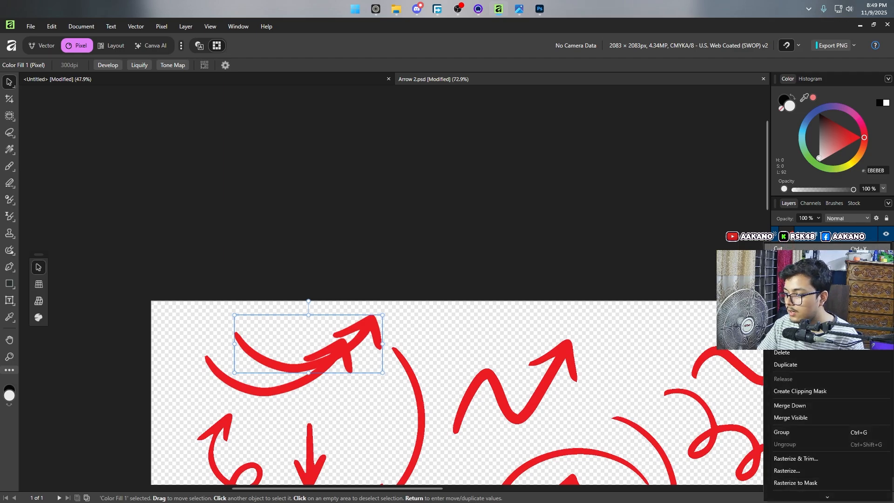
left_click(830, 367)
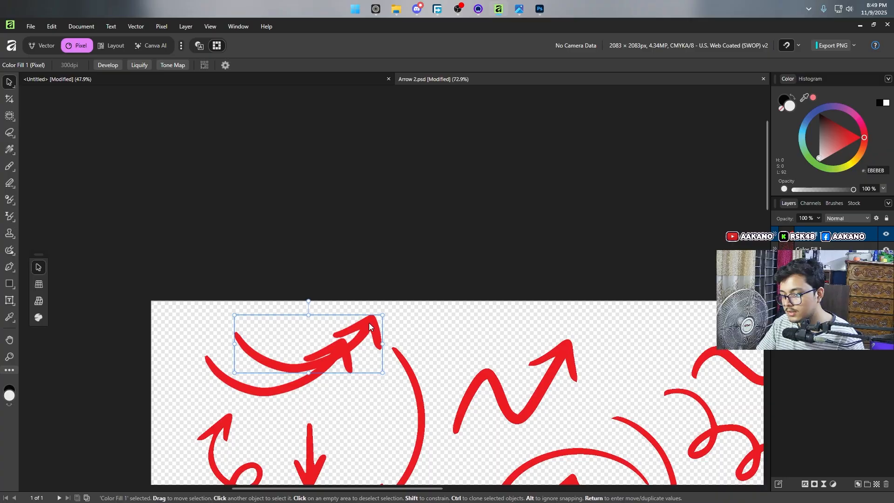
left_click(93, 79)
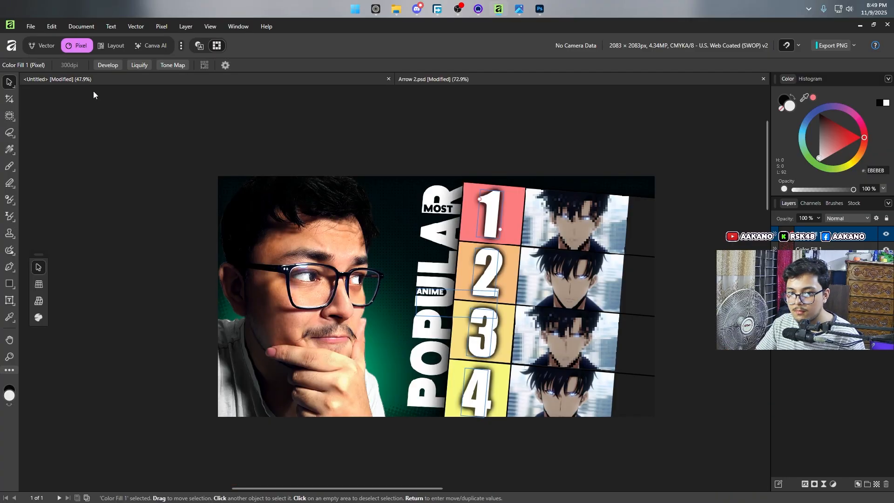
key("ctrl+v")
left_click_drag(328, 225, 438, 247)
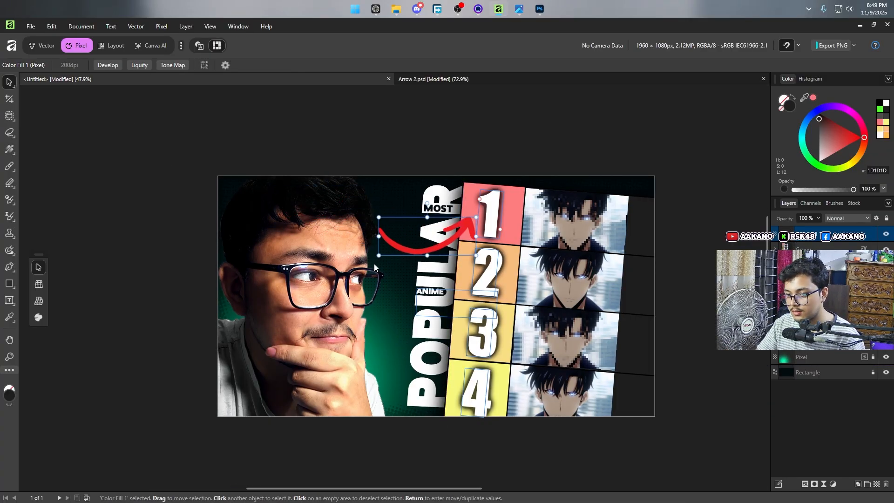
Step: Rotate, enlarge and position the arrow so it points at the first-row image from the canvas's right edge, following 62-1.png
mouse_move(519, 9)
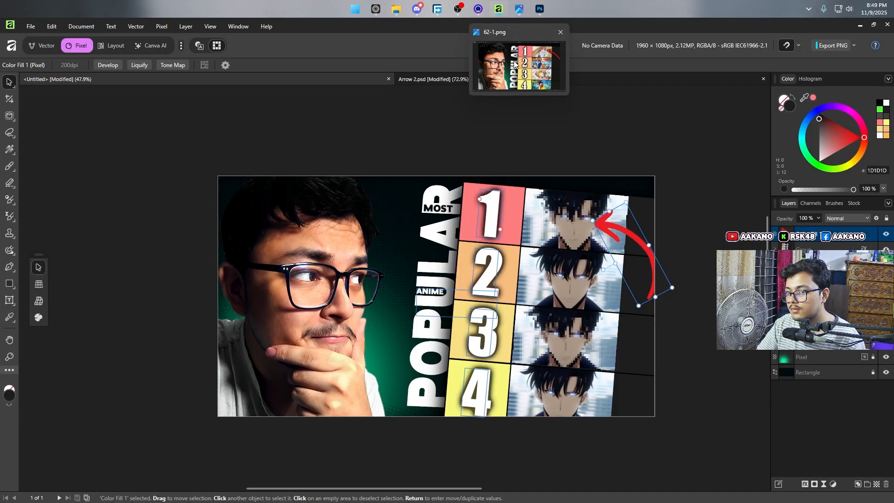
mouse_move(518, 77)
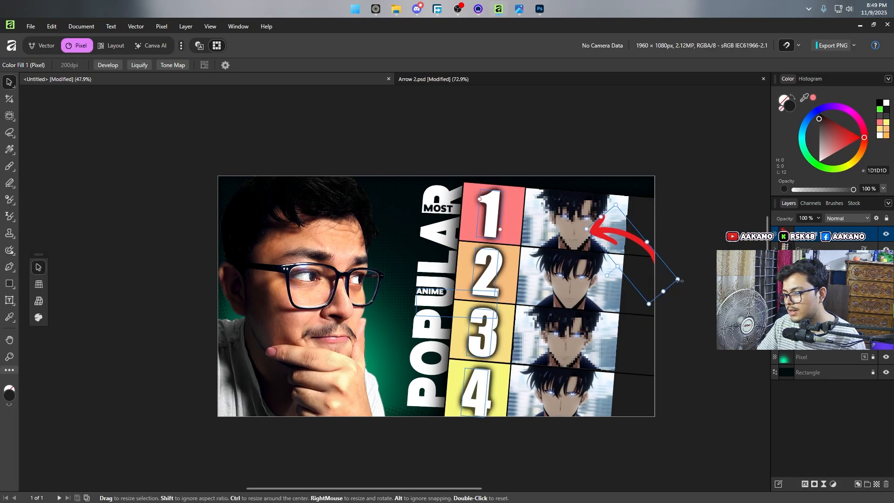
left_click(619, 199)
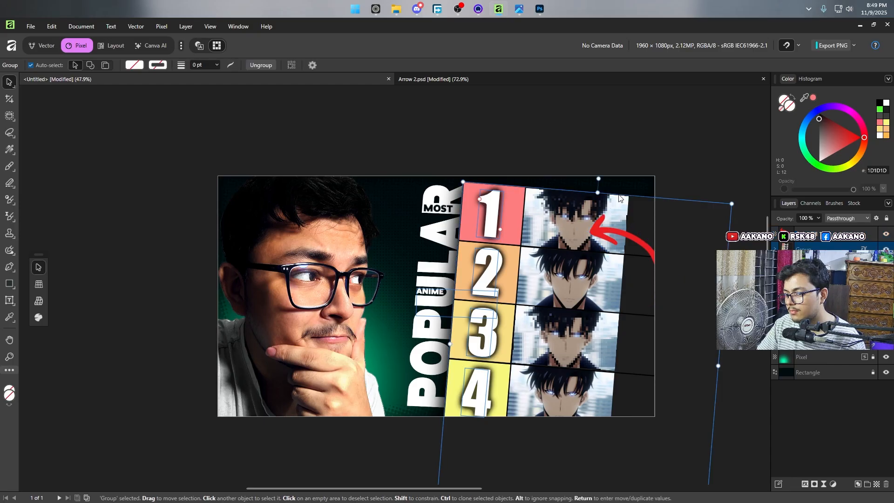
double_click(641, 241)
scroll(642, 241, "up", 8)
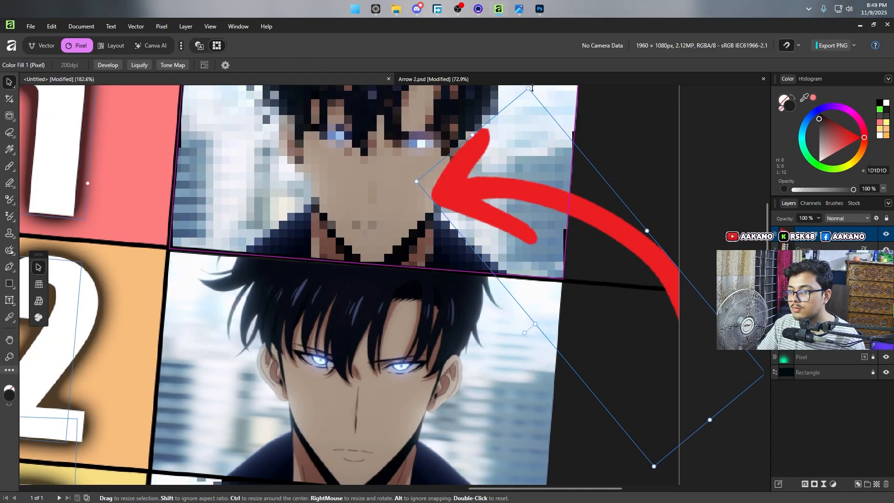
left_click_drag(536, 88, 606, 113)
left_click_drag(660, 424, 680, 449)
Step: Erase the stray red tail end of the arrow near the canvas's right edge beside row 3
scroll(684, 426, "down", 5)
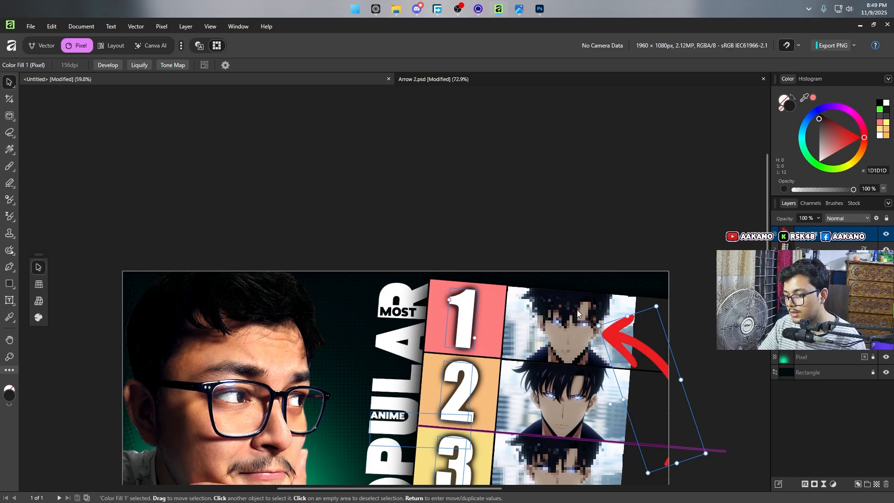
scroll(649, 309, "down", 2)
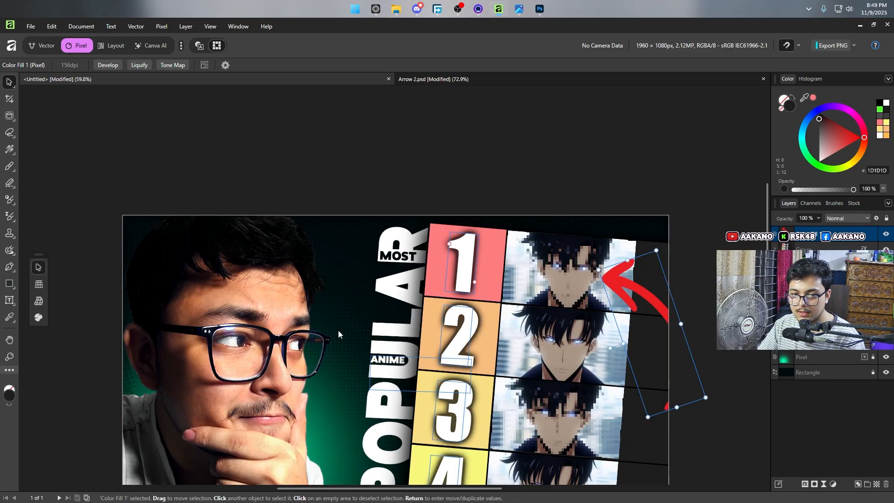
key("e")
key("v")
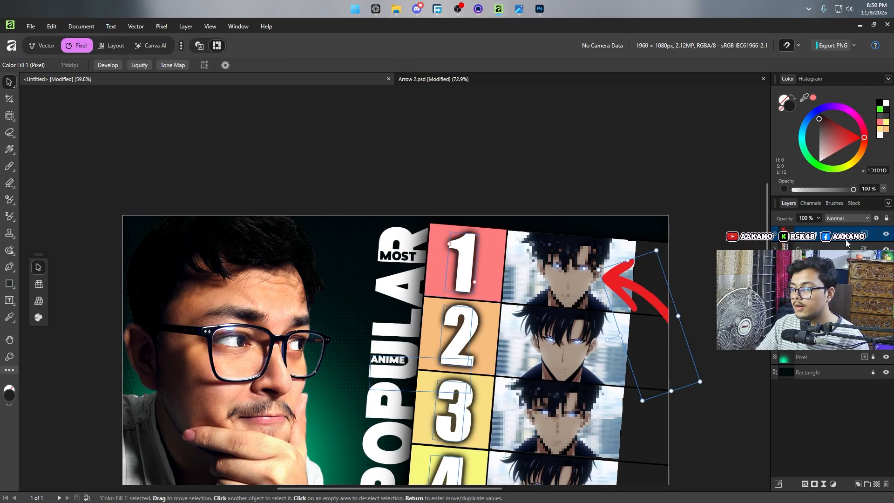
Step: Add a black Outline layer effect to the arrow with a radius of 9.6 px
left_click(805, 484)
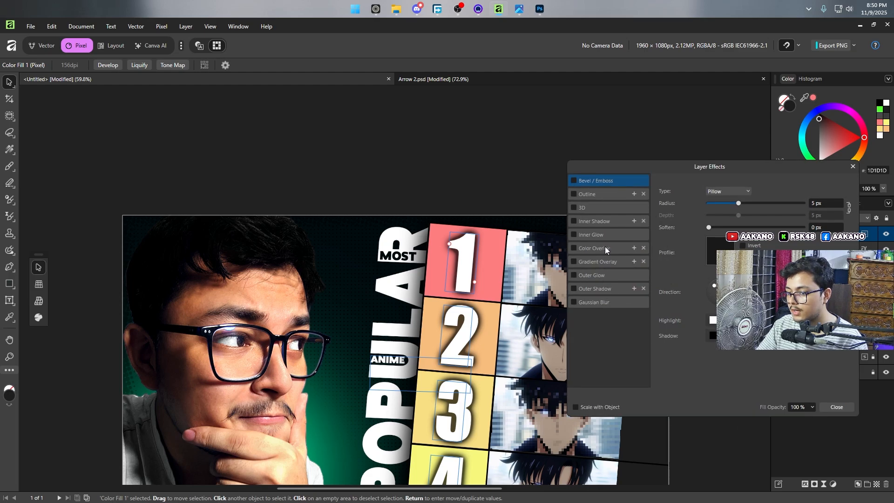
left_click_drag(710, 169, 221, 157)
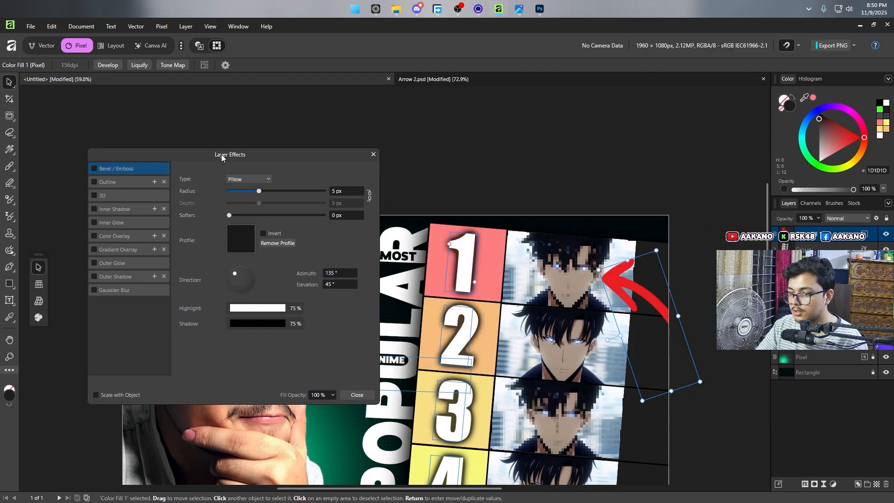
left_click(99, 182)
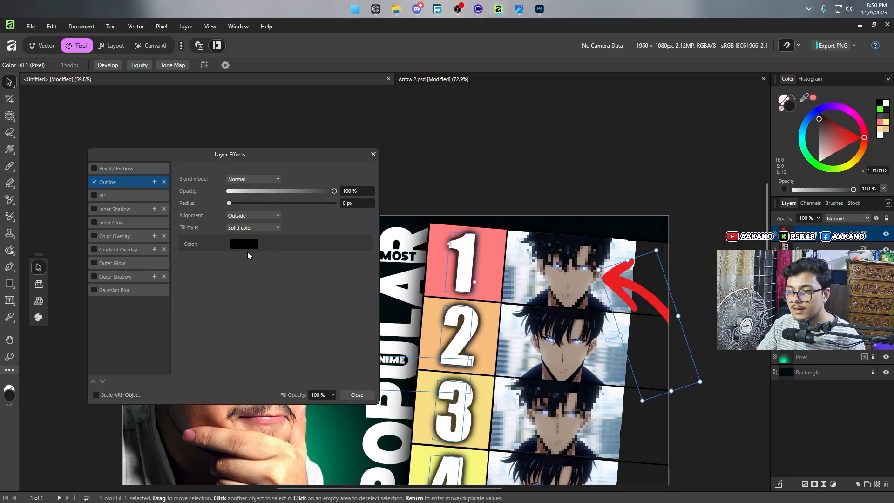
left_click(234, 204)
left_click_drag(245, 213, 273, 220)
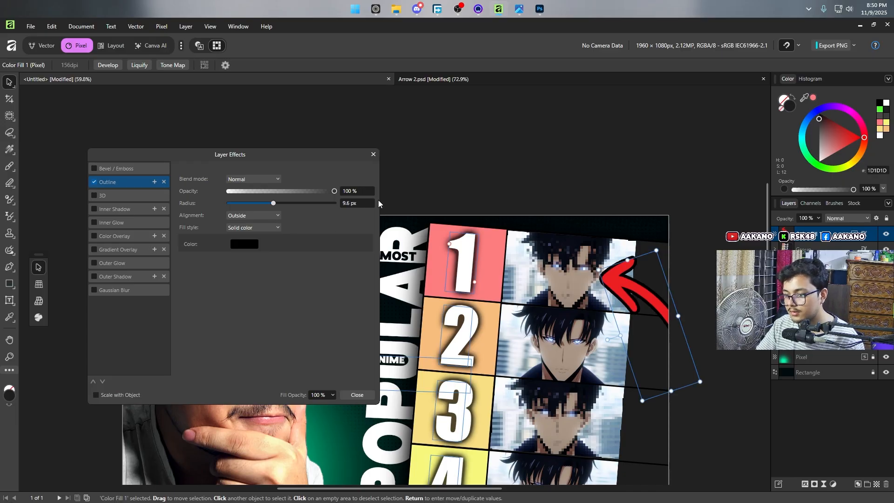
left_click(373, 154)
Step: Compare the thumbnail with the 62-1.png reference, return to Affinity, deselect the arrow and fit the whole canvas in view
scroll(520, 235, "down", 1)
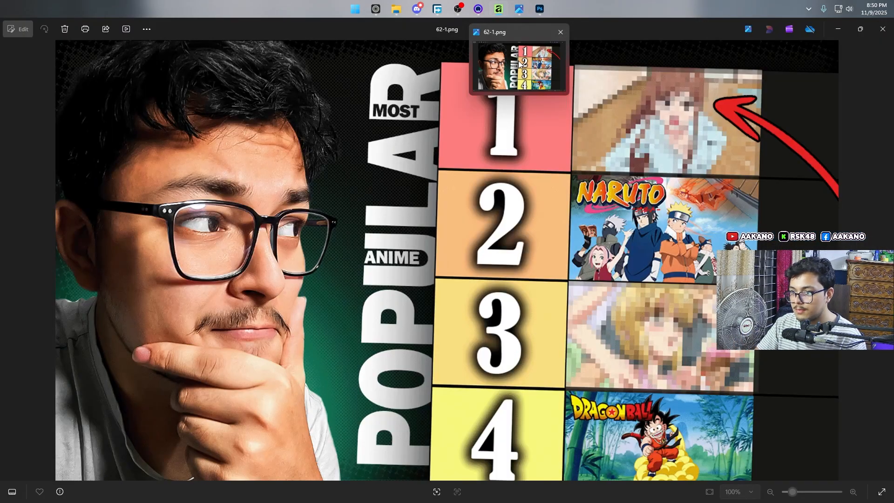
left_click(519, 63)
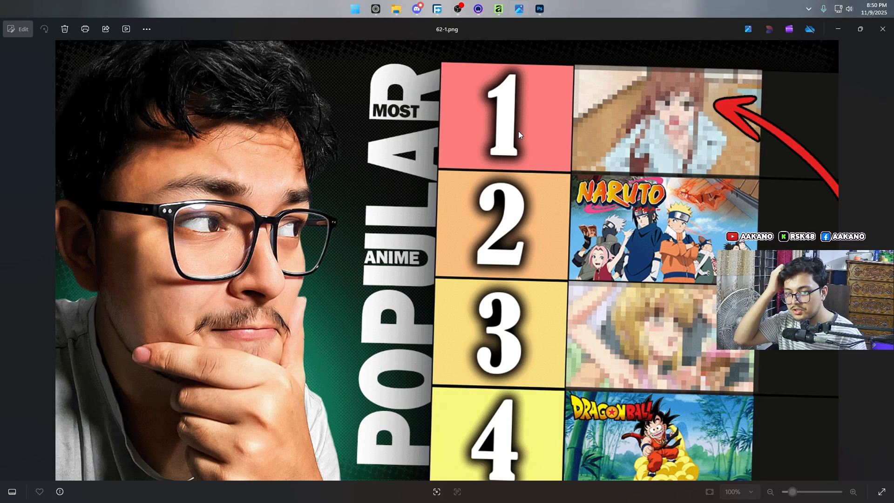
left_click(502, 6)
left_click(702, 159)
key("ctrl+0")
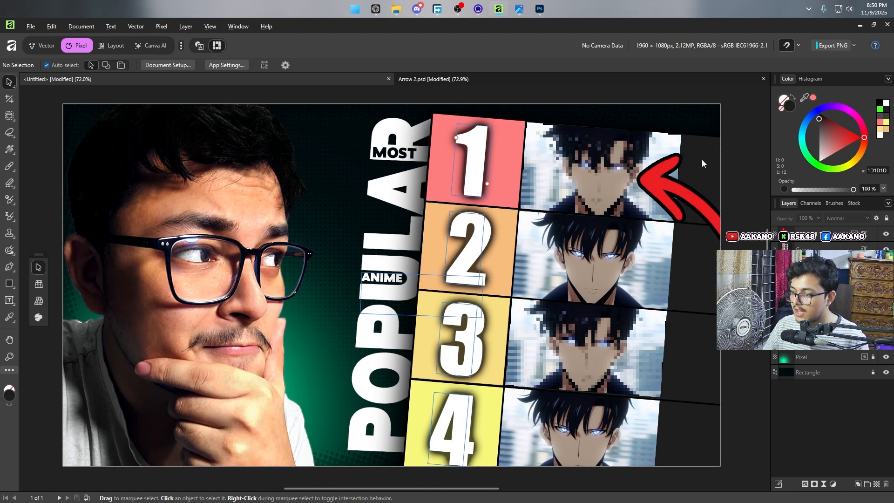
mouse_move(452, 5)
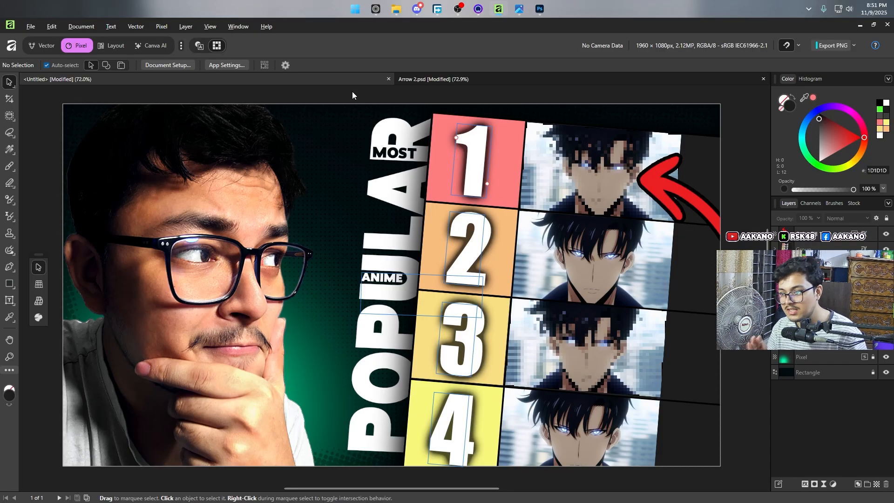
left_click(461, 3)
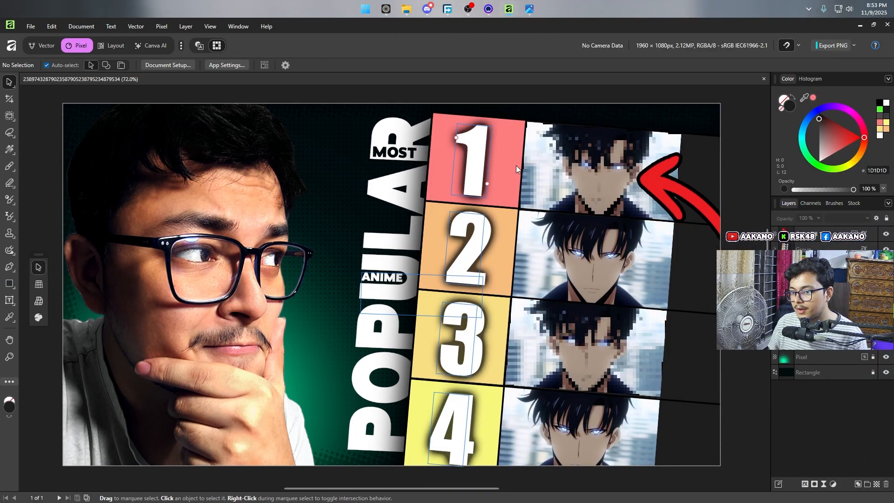
left_click(705, 169)
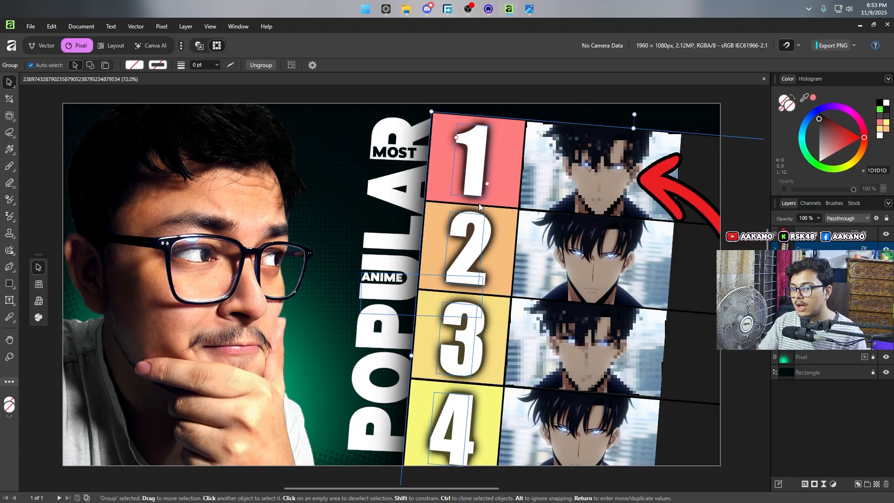
left_click(432, 99)
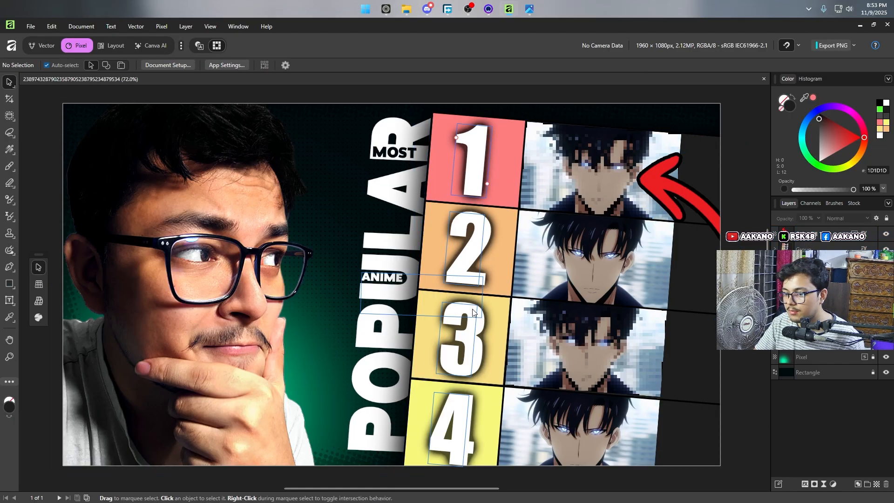
left_click(27, 28)
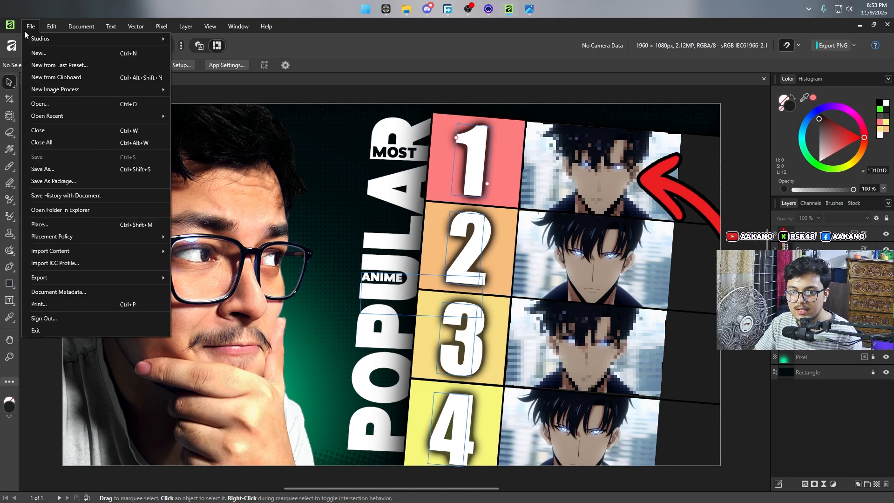
left_click(69, 171)
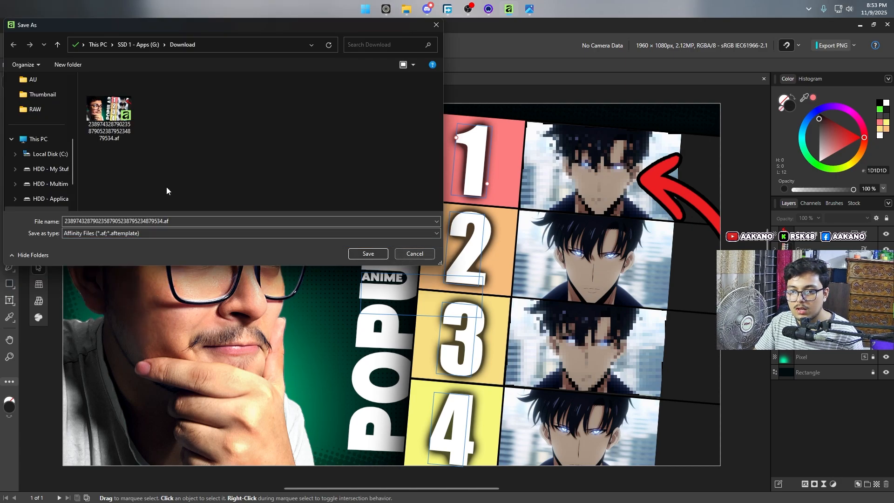
left_click(415, 254)
left_click(31, 26)
mouse_move(56, 94)
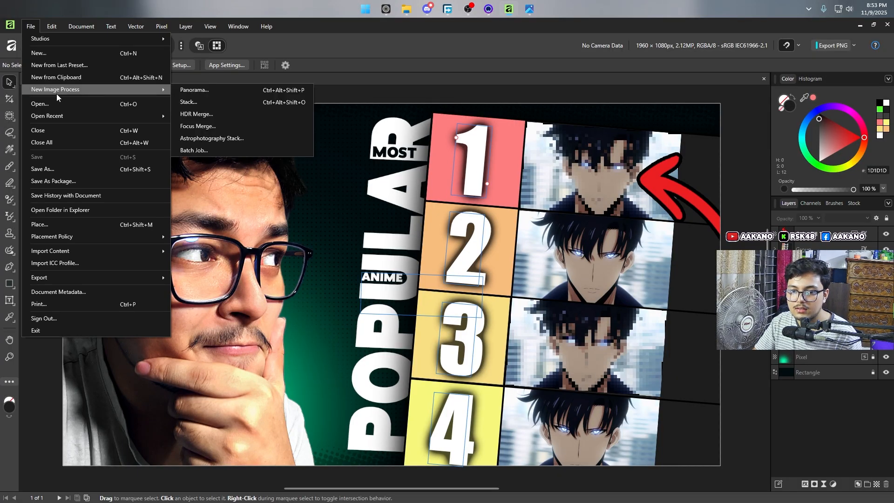
left_click(821, 57)
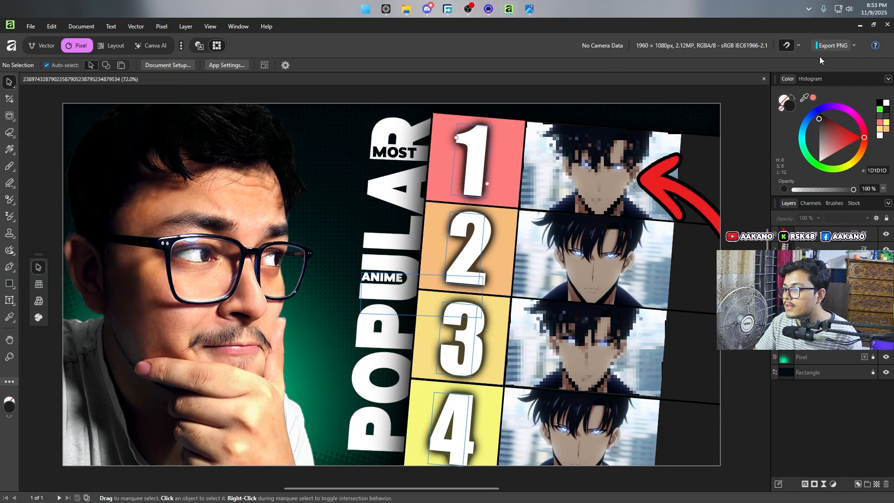
left_click(827, 47)
left_click(419, 252)
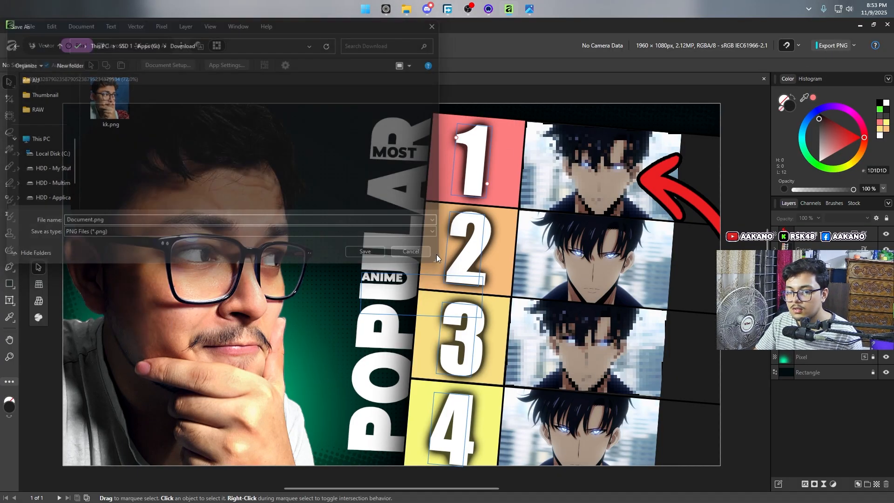
Step: Configure the advanced PNG export of the whole document at 1960 x 1080 px with Bicubic resampling and hidden layers excluded
left_click(854, 46)
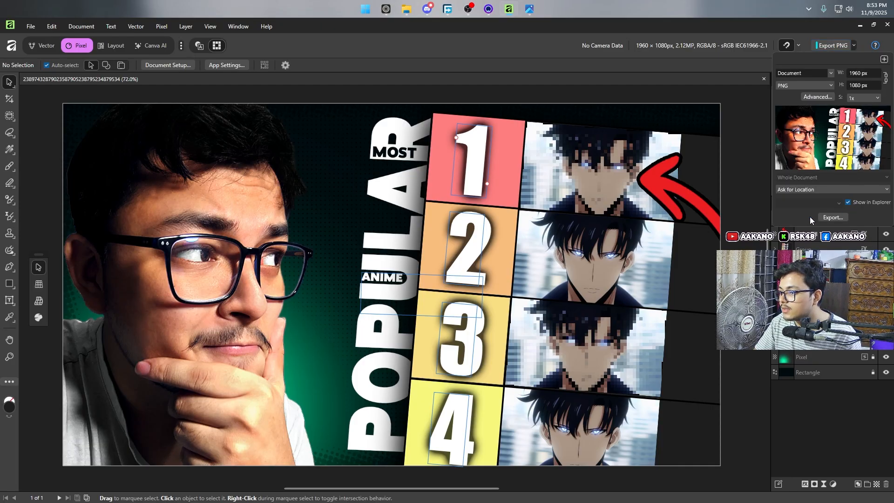
left_click(823, 97)
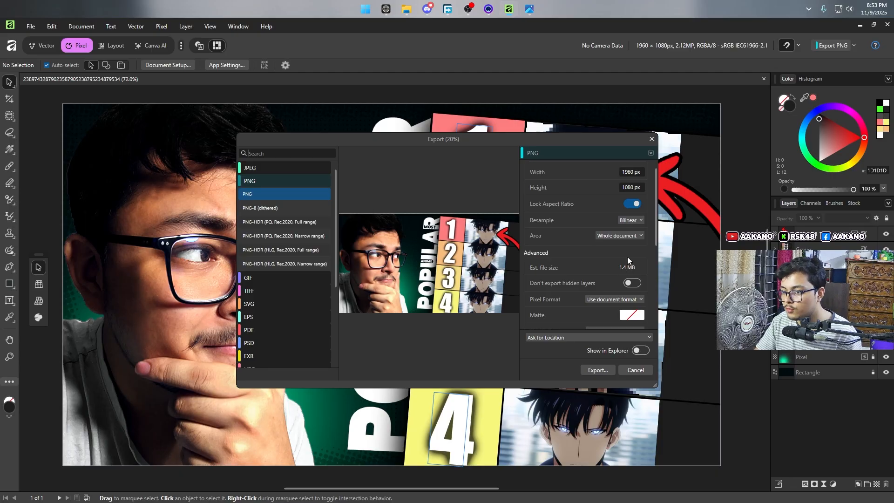
left_click(635, 220)
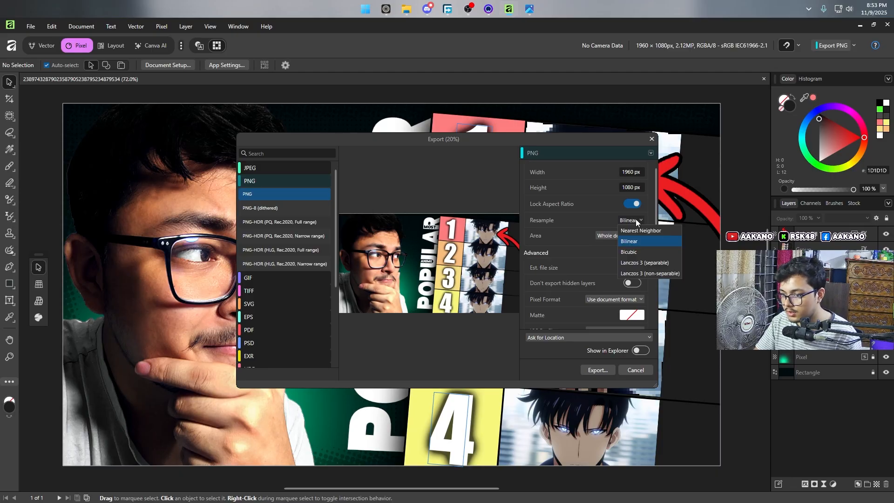
left_click(645, 252)
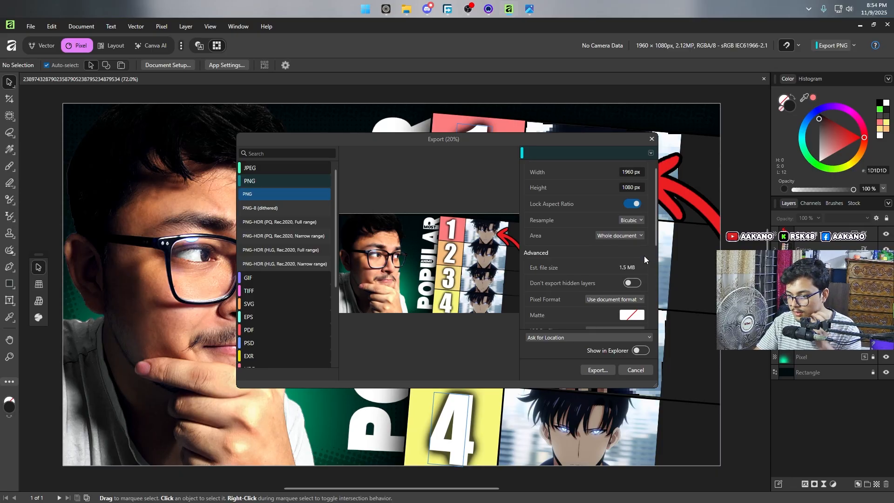
left_click(635, 284)
scroll(641, 292, "down", 4)
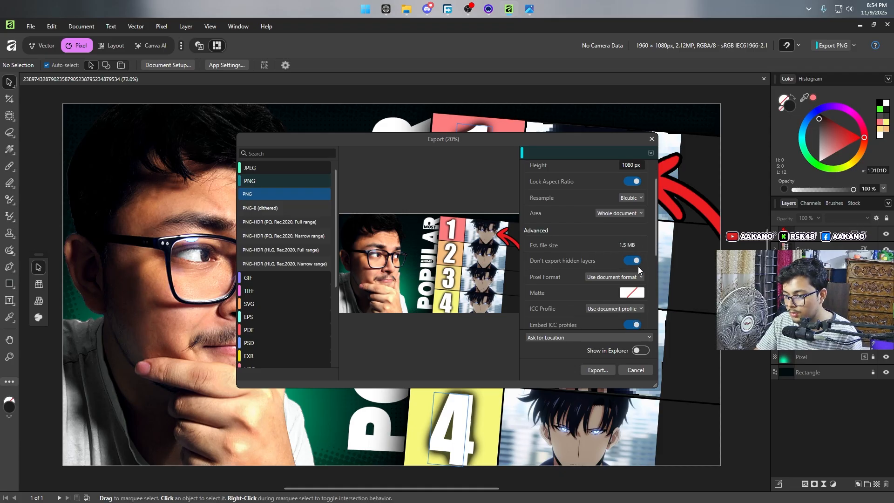
scroll(637, 249, "down", 2)
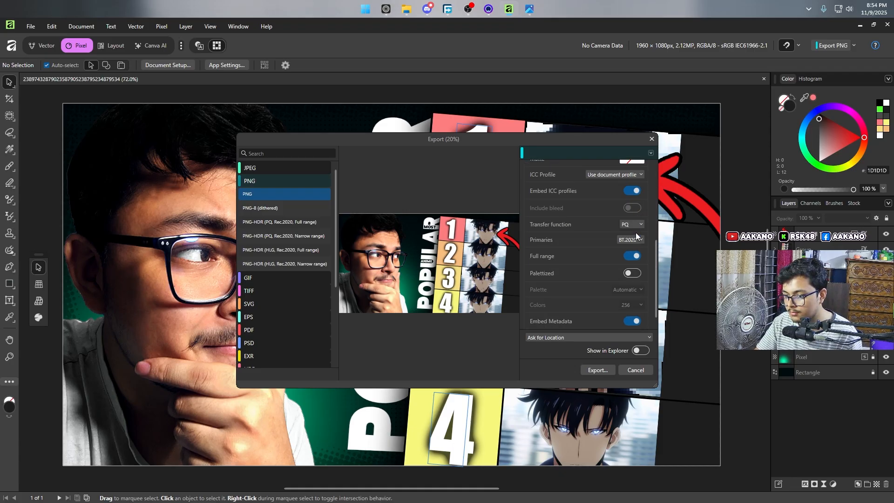
scroll(638, 275, "up", 5)
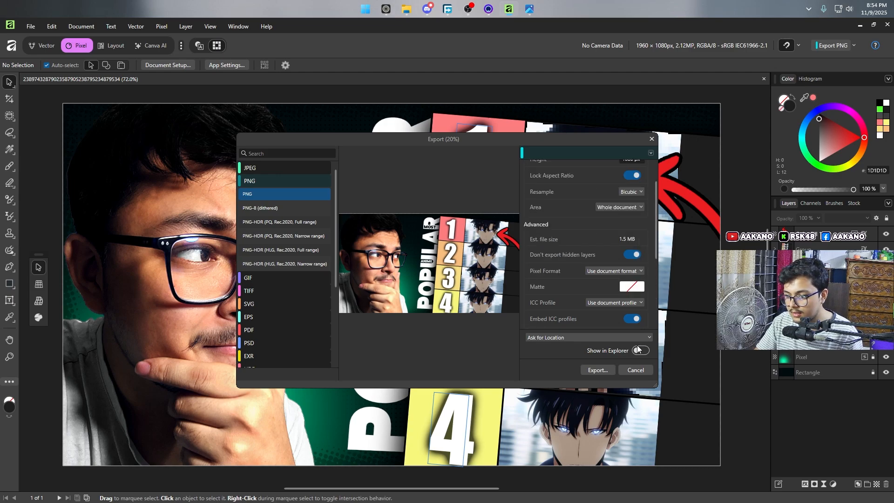
Step: Export the thumbnail as a PNG file to the Download folder, keeping the suggested file name
left_click(604, 372)
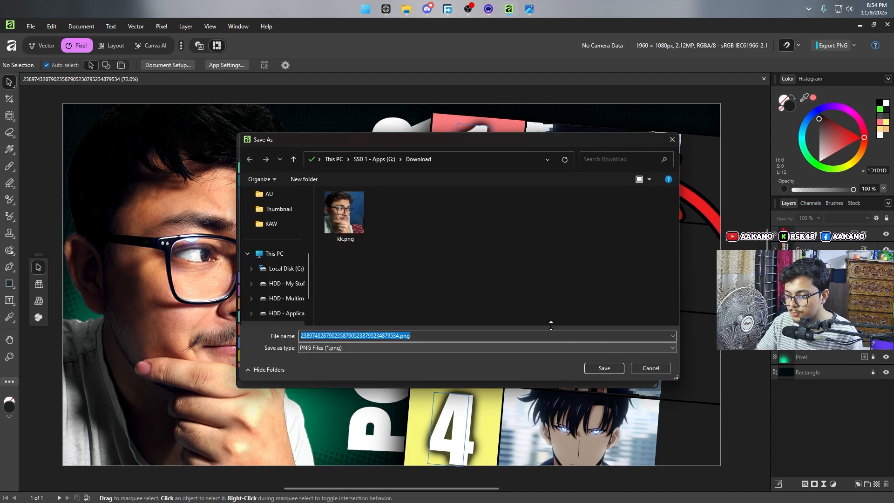
scroll(272, 235, "up", 5)
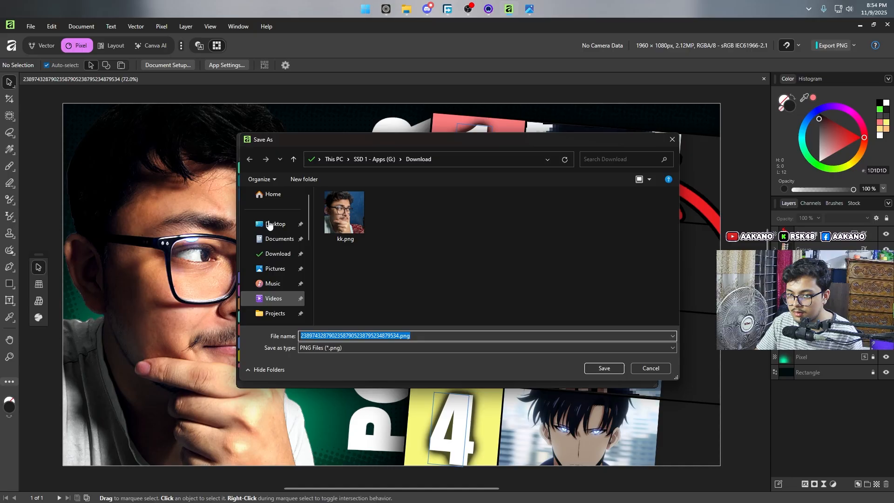
left_click(447, 337)
key("ctrl+a")
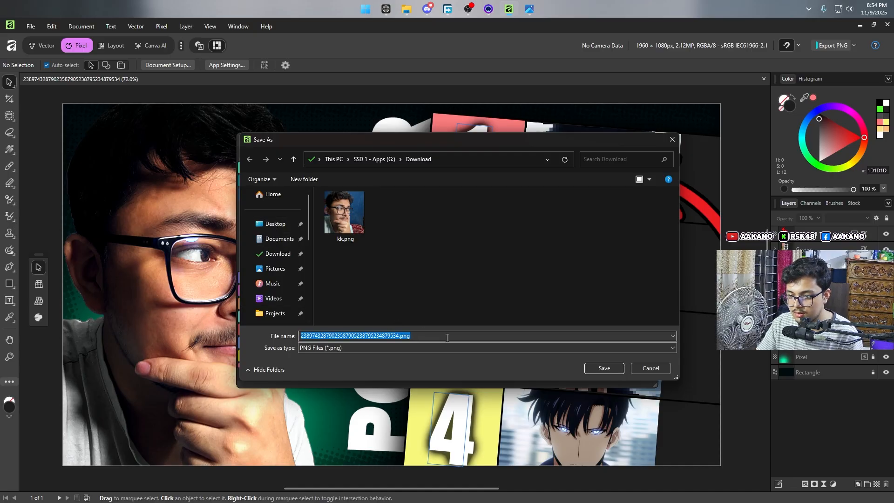
key("Return")
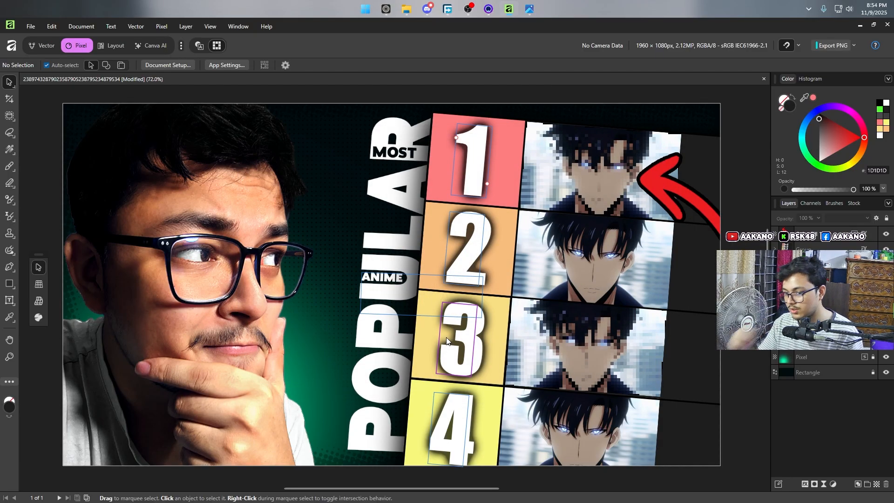
Step: Switch to File Explorer and locate the exported PNG in the Download folder
left_click(403, 7)
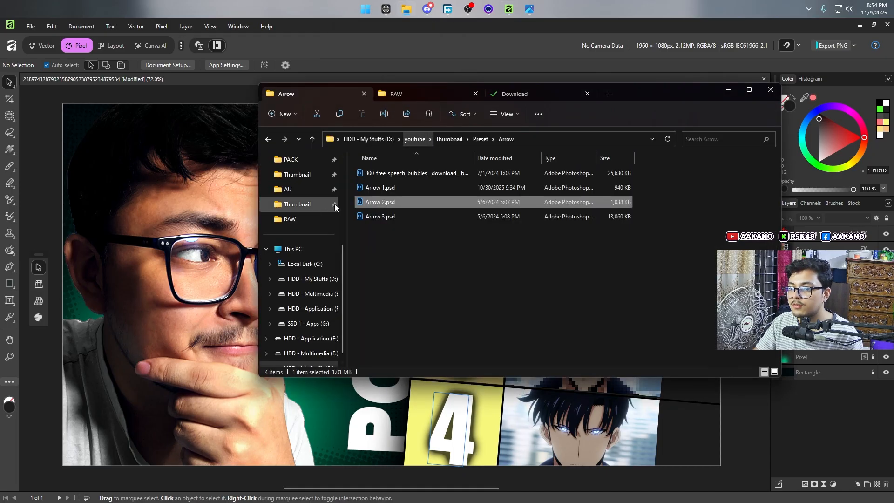
scroll(319, 229, "up", 4)
left_click(318, 220)
scroll(418, 191, "up", 3, "ctrl")
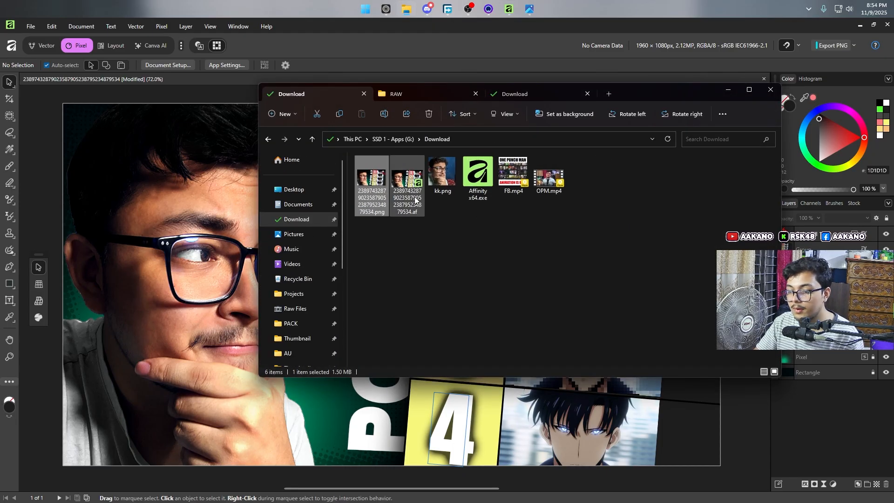
scroll(484, 215, "down", 1, "ctrl")
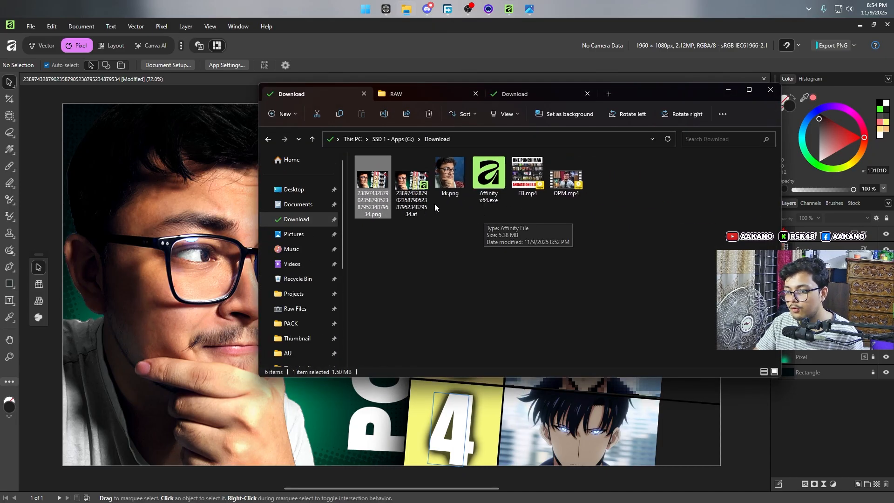
Step: Inspect the exported PNG in a maximized image viewer window and close it when finished
double_click(389, 194)
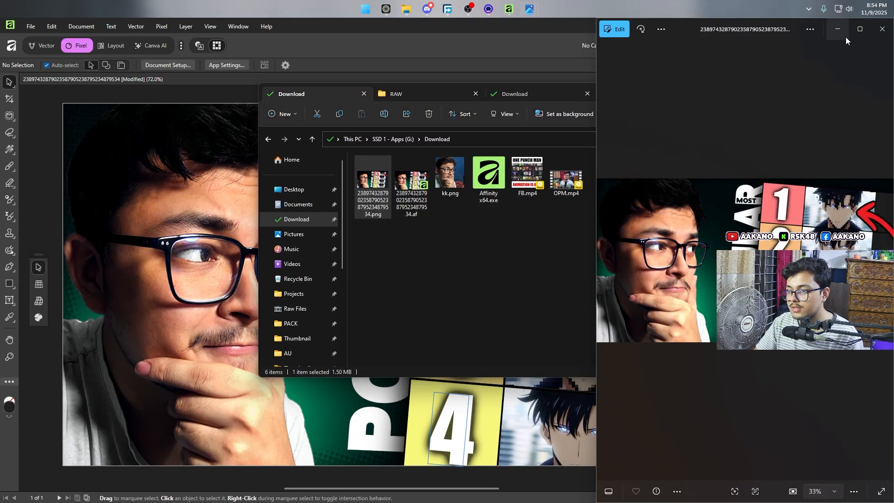
left_click(859, 29)
double_click(457, 240)
scroll(458, 241, "down", 2)
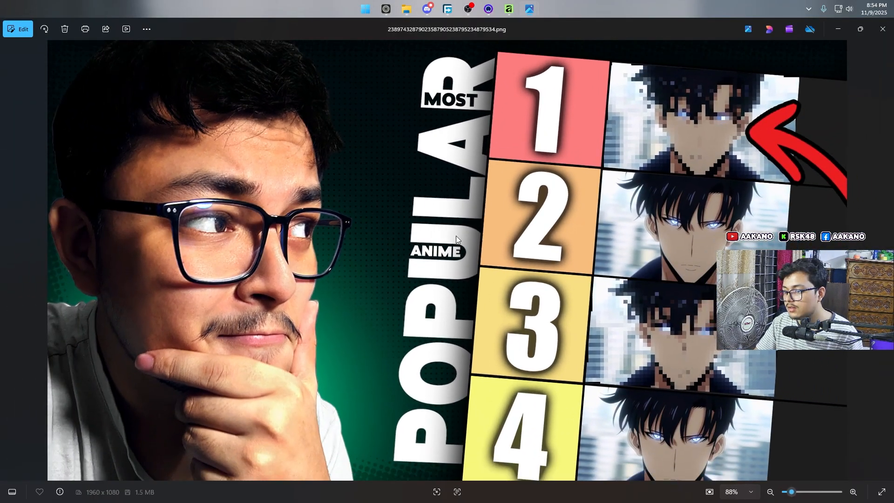
left_click(875, 35)
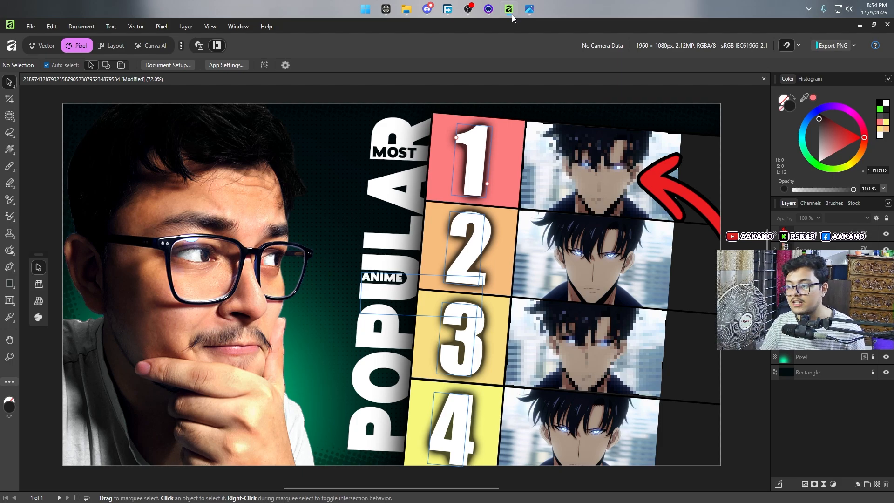
Step: Compare the finished thumbnail with the 62-1.png reference and return to Affinity
left_click(529, 9)
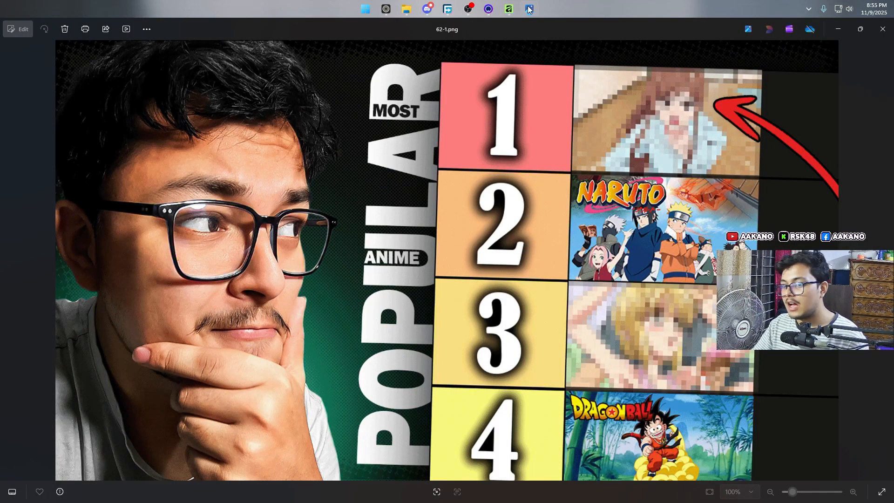
left_click(529, 9)
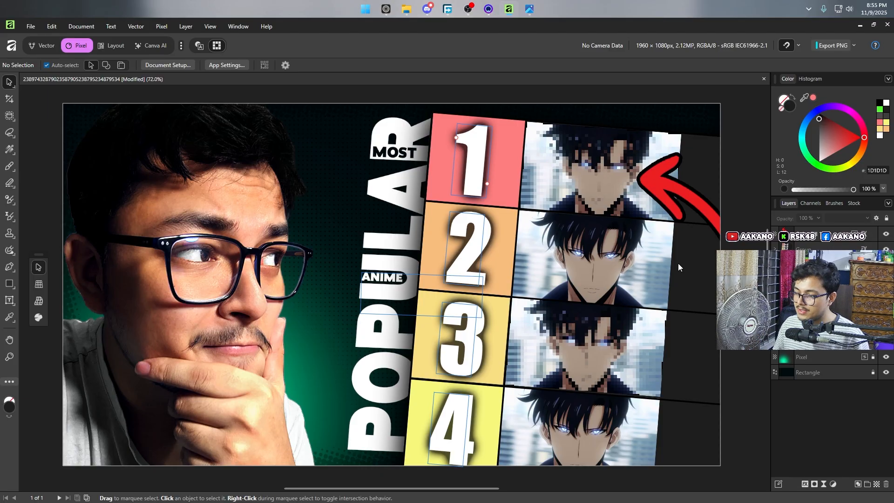
left_click(488, 9)
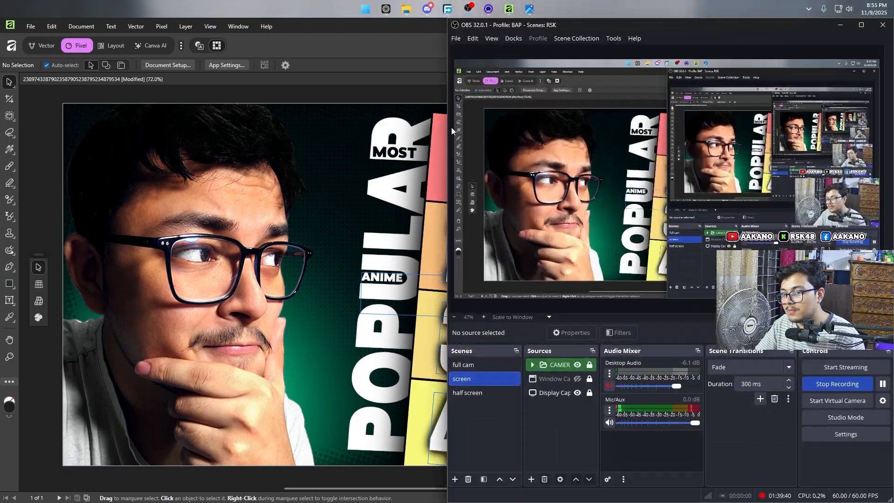